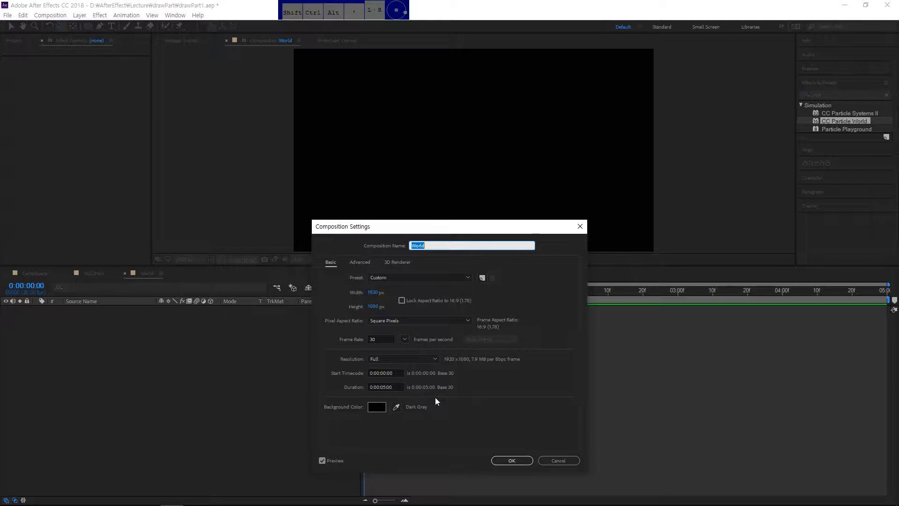
# Accept the World composition's settings and add a deep blue solid 300 px wide and 700 px high.
pyautogui.click(512, 460)
pyautogui.hotkey('ctrl', 'y')
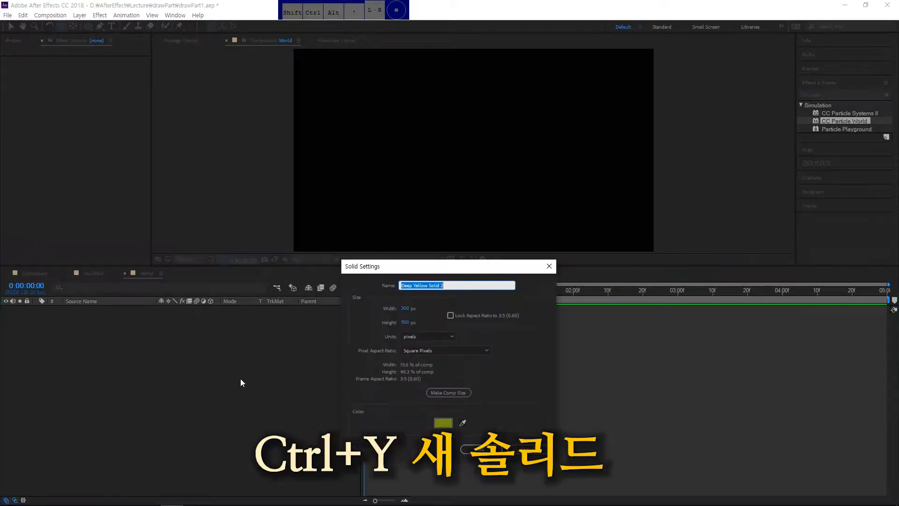
pyautogui.click(443, 422)
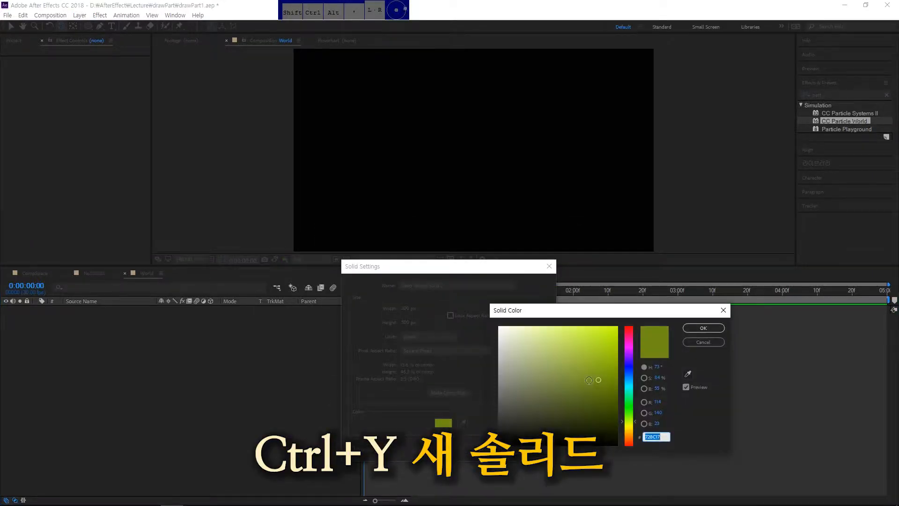
pyautogui.click(630, 374)
pyautogui.click(703, 328)
pyautogui.click(408, 323)
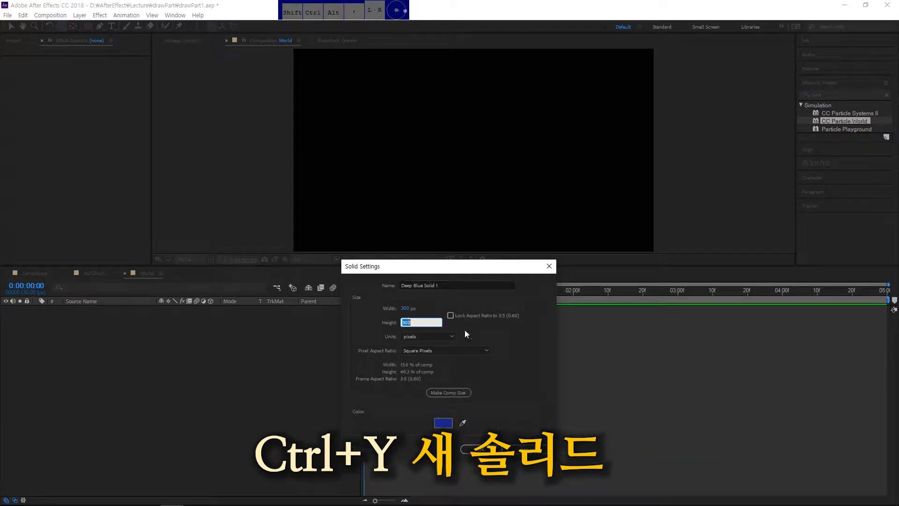
pyautogui.write('70')
pyautogui.press('Return')
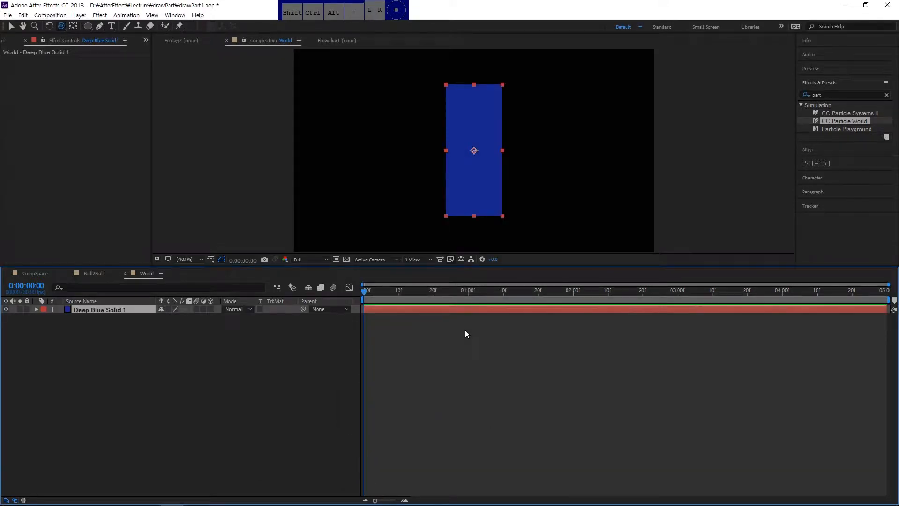
# Move the blue solid to the left part of the composition, at a position of about 411, 550.
pyautogui.click(11, 24)
pyautogui.moveTo(468, 111); pyautogui.dragTo(366, 111)
pyautogui.click(265, 385)
# Add a red solid 400 px wide and 900 px high and place it in the composition's right part, at about 1554, 523.
pyautogui.hotkey('ctrl', 'y')
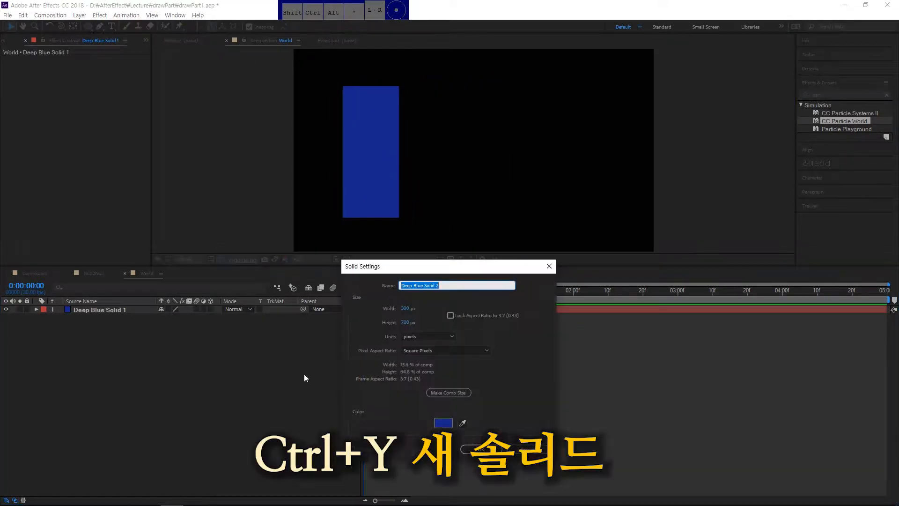
pyautogui.press('Tab')
pyautogui.write('400')
pyautogui.press('Tab')
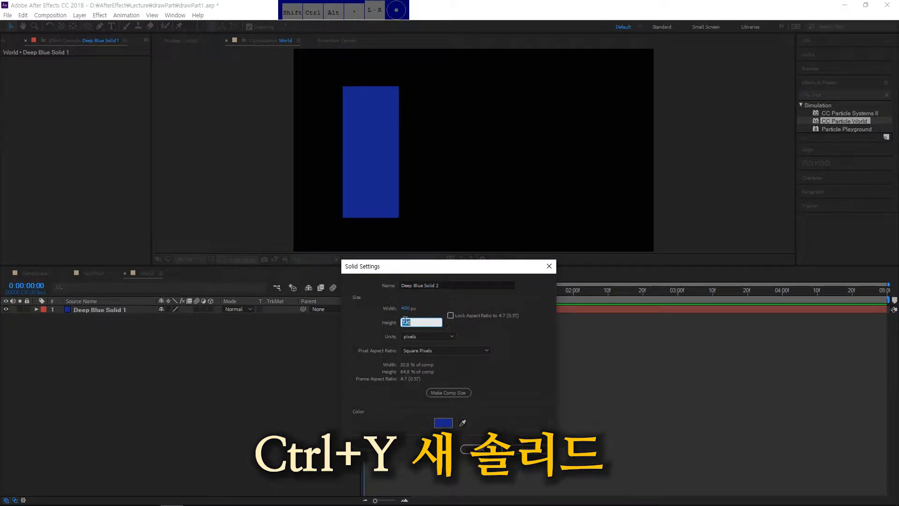
pyautogui.write('900')
pyautogui.click(443, 423)
pyautogui.moveTo(629, 370); pyautogui.dragTo(630, 321)
pyautogui.click(701, 328)
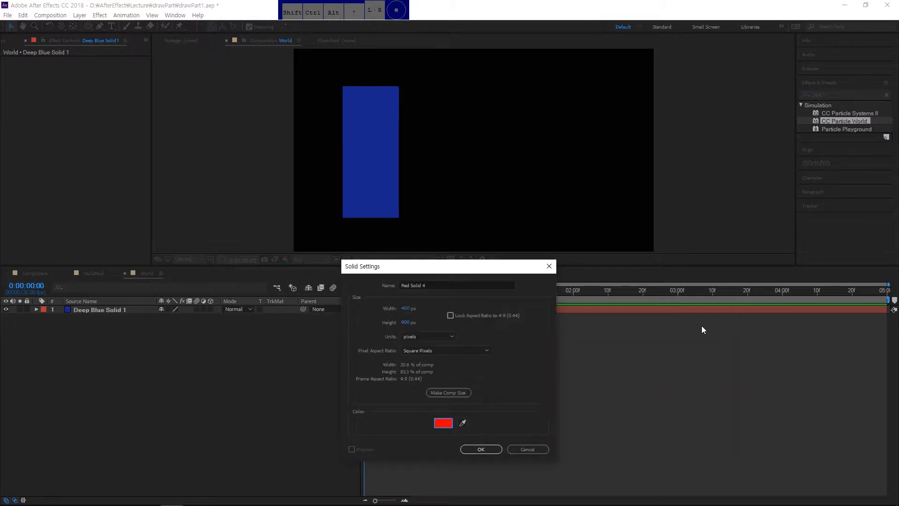
pyautogui.press('Return')
pyautogui.moveTo(483, 110); pyautogui.dragTo(595, 106)
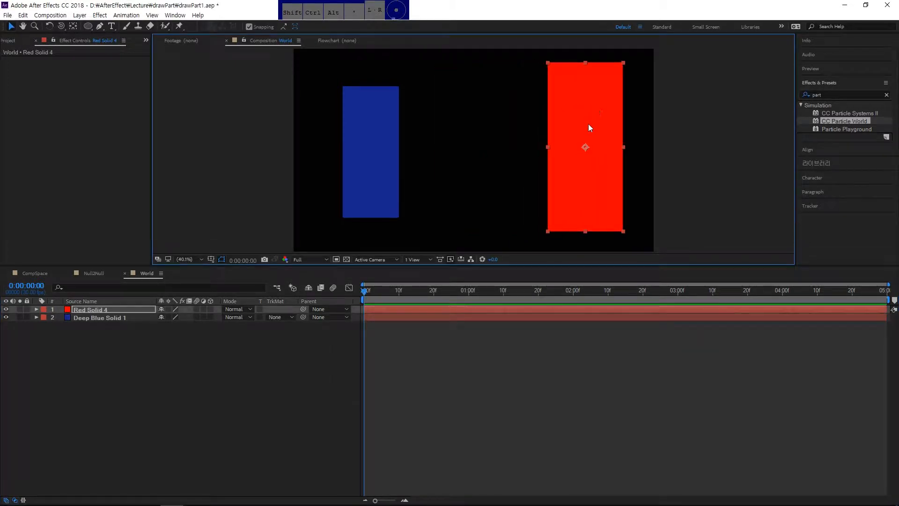
# Show the Position and Anchor Point properties of both the red and the blue solid.
pyautogui.click(363, 135)
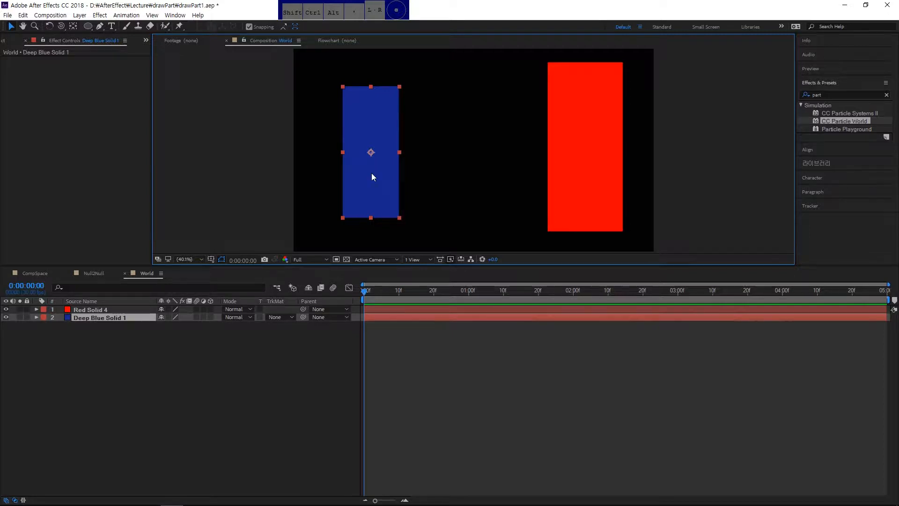
pyautogui.click(208, 381)
pyautogui.moveTo(74, 368); pyautogui.dragTo(129, 313)
pyautogui.press('p')
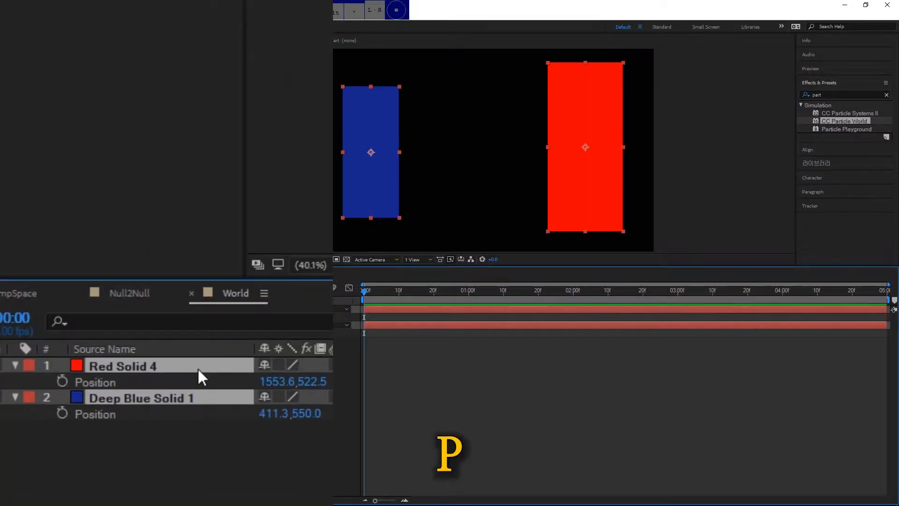
pyautogui.hotkey('shift', 'a')
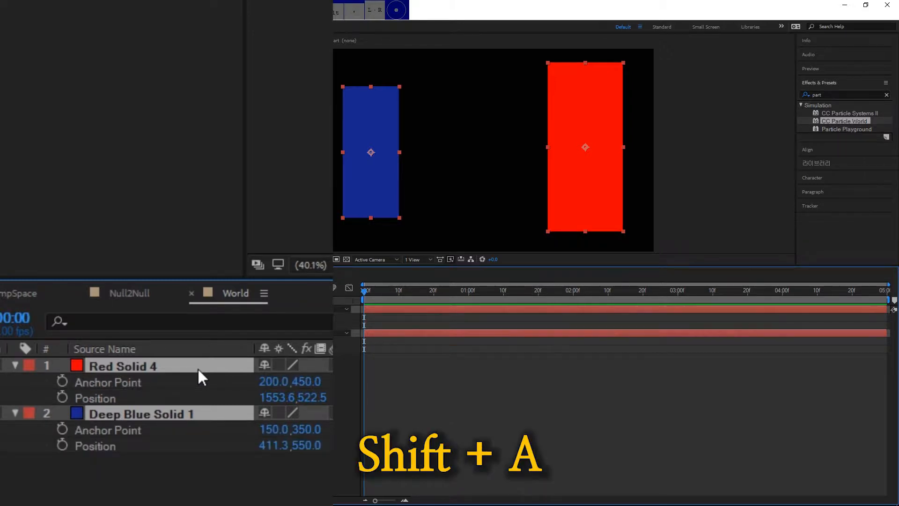
# Compare the Anchor Point and Position values of the red and blue solids.
pyautogui.click(201, 484)
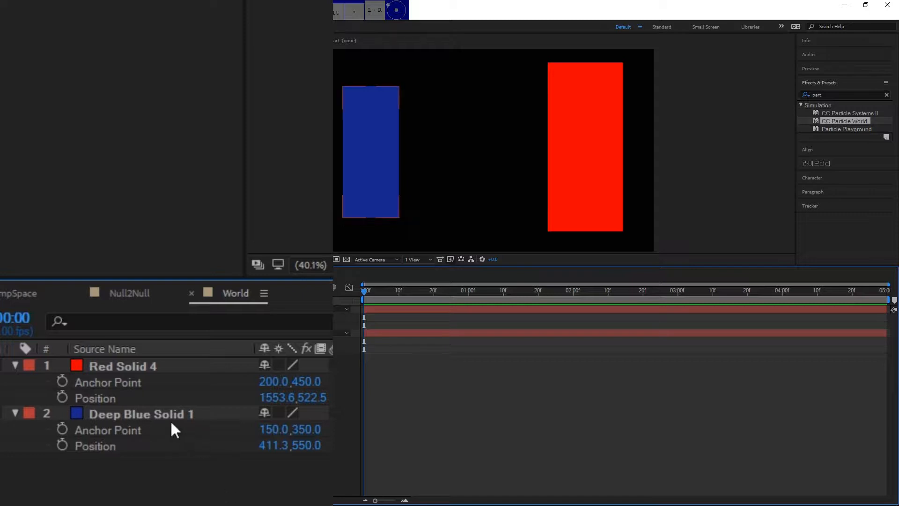
pyautogui.click(110, 397)
pyautogui.click(133, 387)
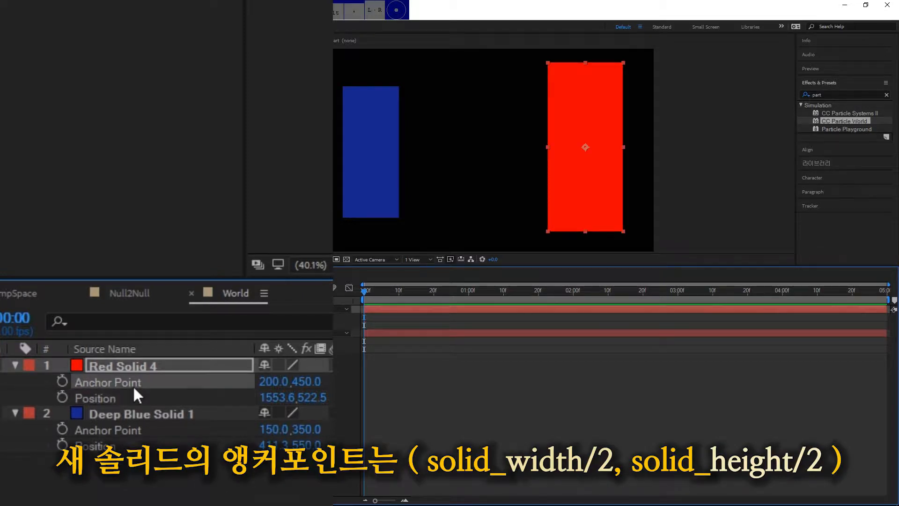
pyautogui.click(116, 427)
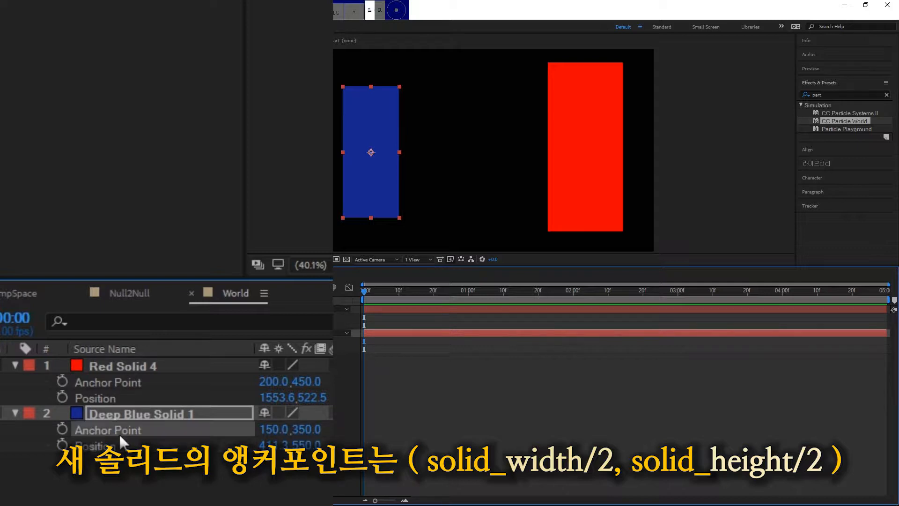
pyautogui.click(102, 398)
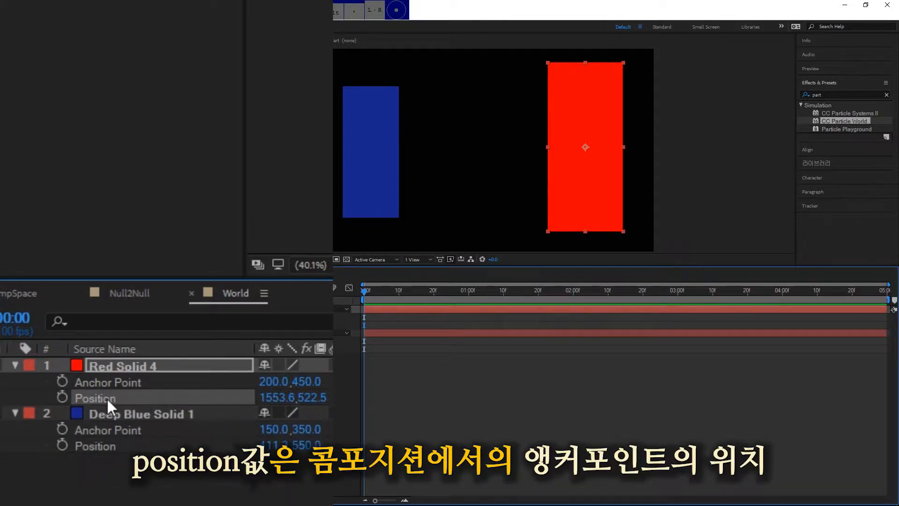
pyautogui.click(111, 446)
pyautogui.click(309, 468)
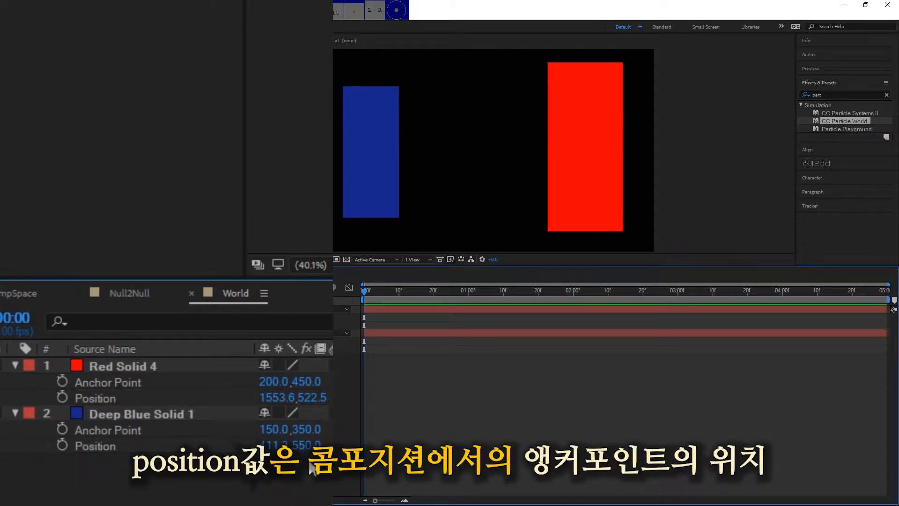
pyautogui.click(318, 442)
pyautogui.moveTo(323, 397); pyautogui.dragTo(328, 395)
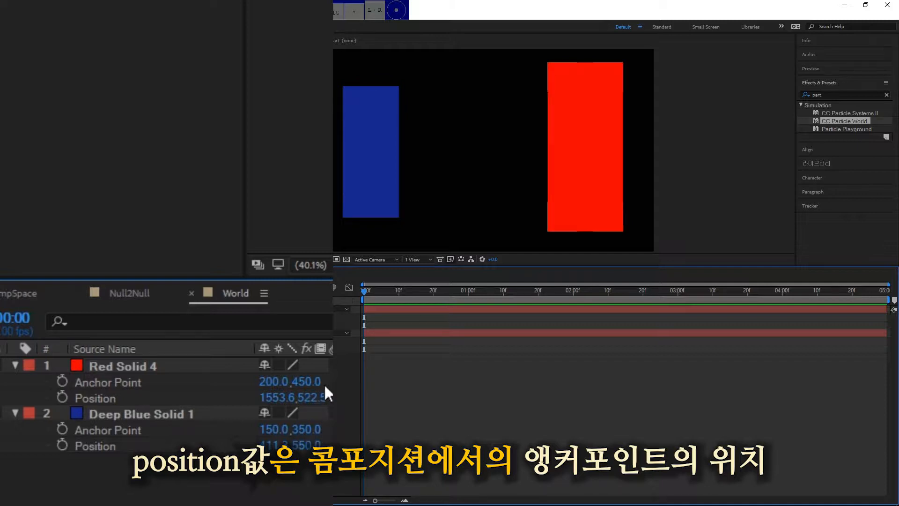
# Draw a small yellow-green circle between the upper parts of the two solids and rename its layer GreenComp.
pyautogui.moveTo(430, 77); pyautogui.dragTo(445, 92)
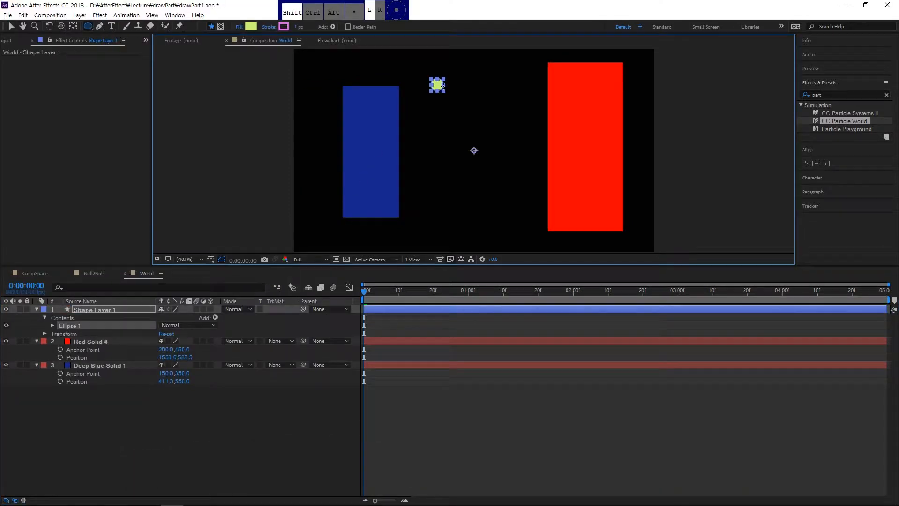
pyautogui.click(284, 409)
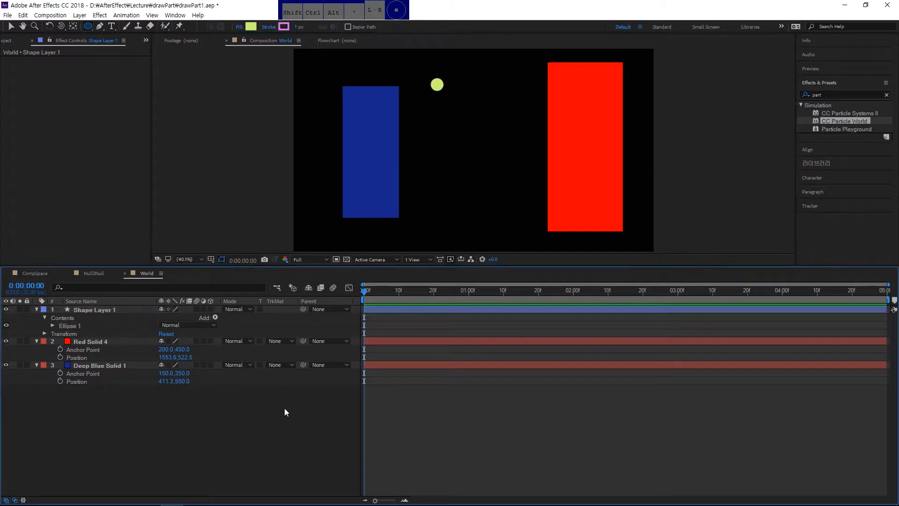
pyautogui.click(106, 310)
pyautogui.press('Return')
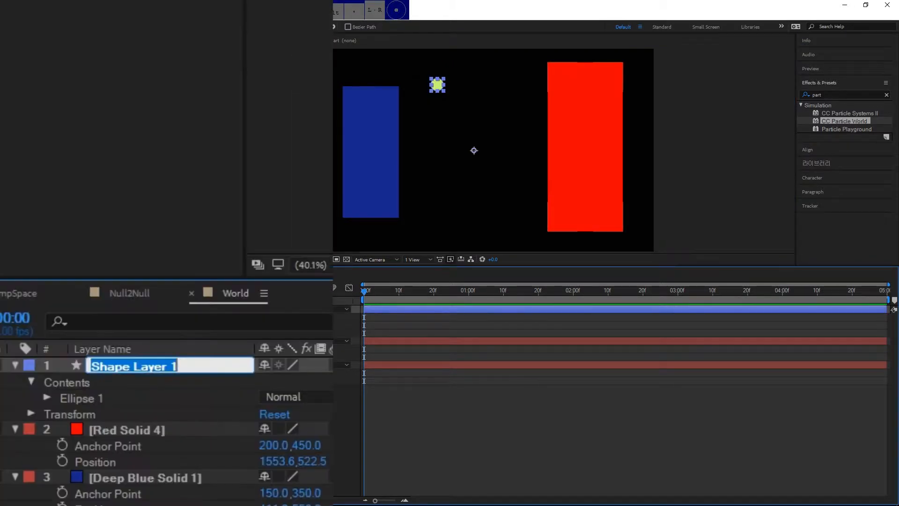
pyautogui.write('GreenComp')
pyautogui.press('Return')
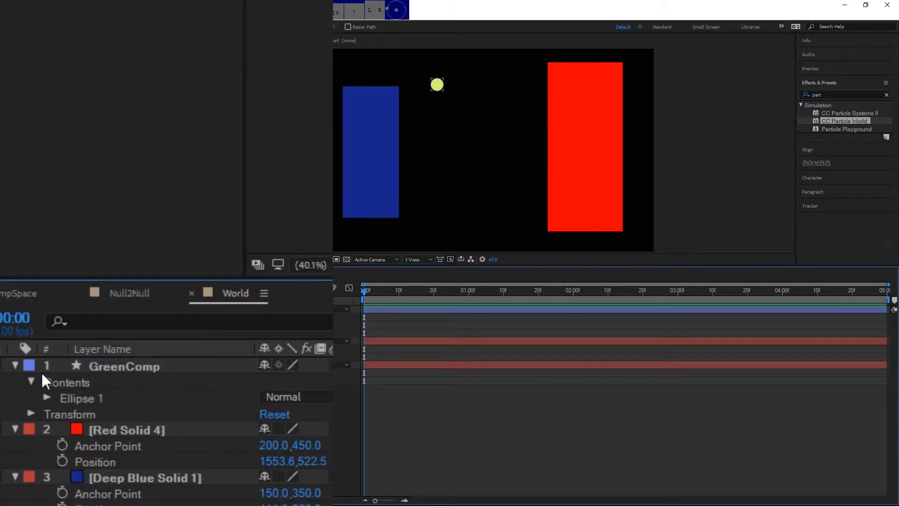
# Collapse the GreenComp layer's contents and show only its Position property.
pyautogui.click(15, 365)
pyautogui.click(124, 367)
pyautogui.press('p')
pyautogui.click(284, 417)
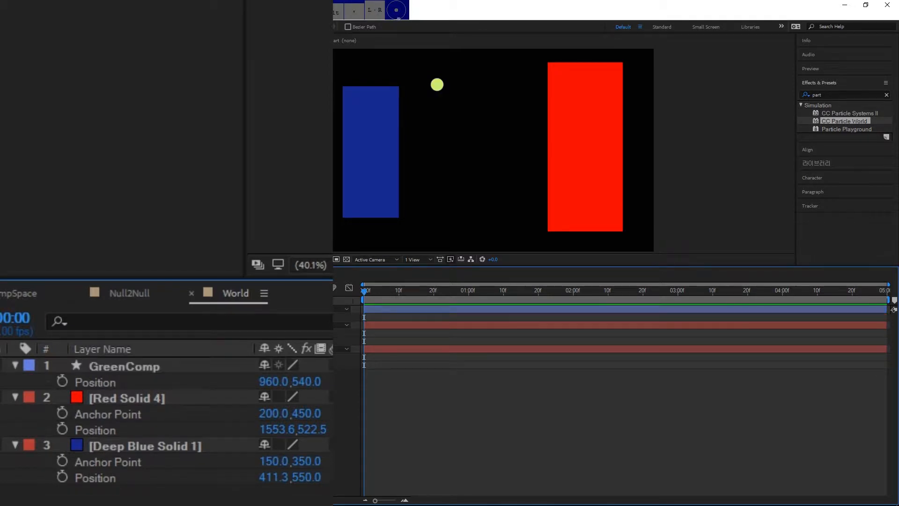
# Add an expression to GreenComp's Position that links it to the Position of Deep Blue Solid 1.
pyautogui.keyDown('alt'); pyautogui.click(62, 381); pyautogui.keyUp('alt')
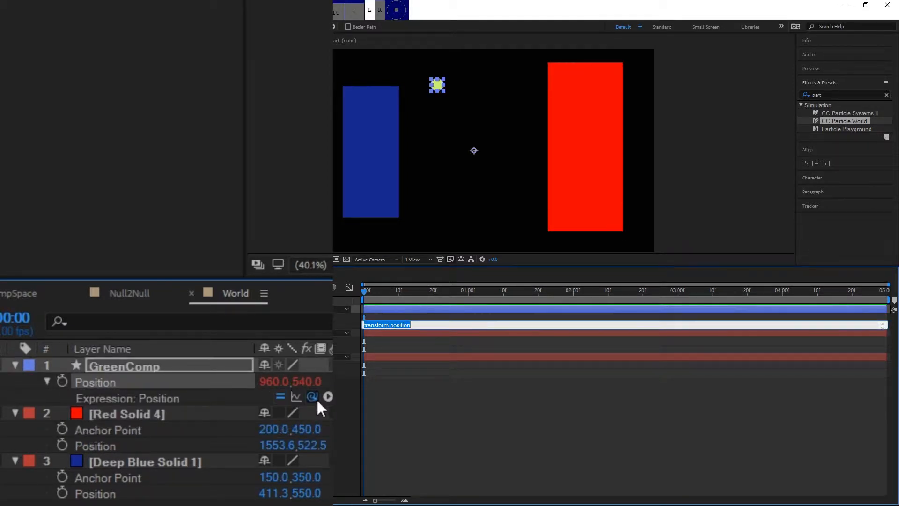
pyautogui.moveTo(317, 401); pyautogui.dragTo(109, 499)
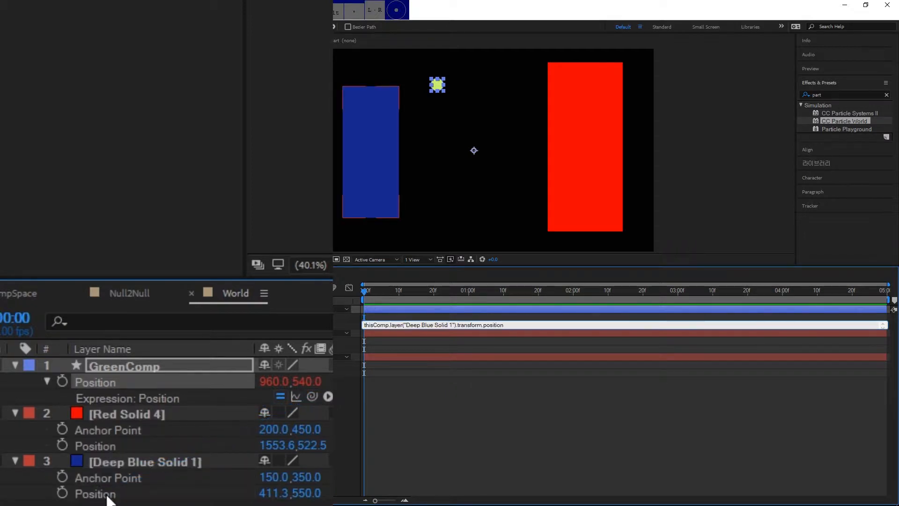
pyautogui.click(111, 504)
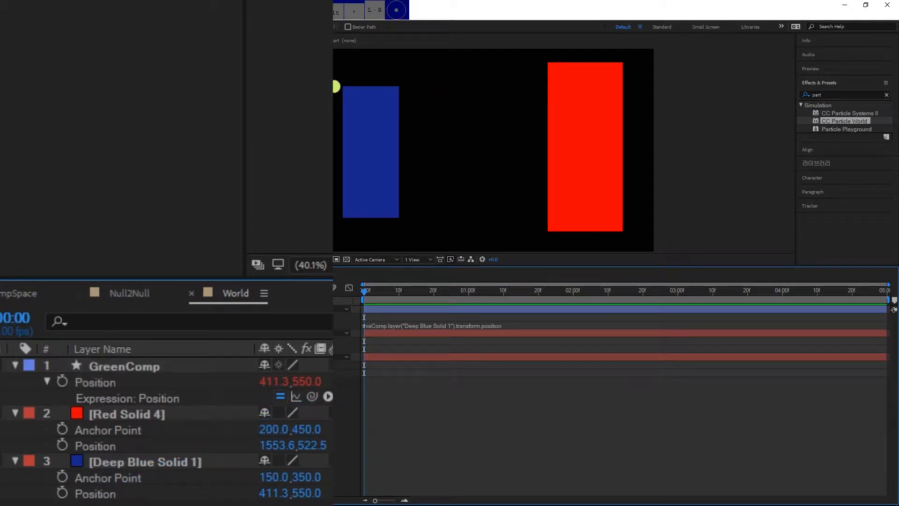
pyautogui.click(123, 500)
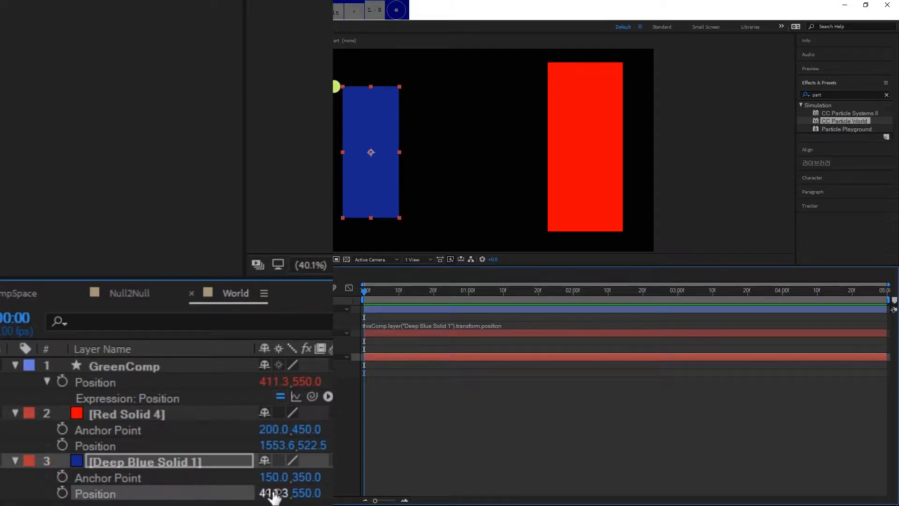
pyautogui.click(305, 504)
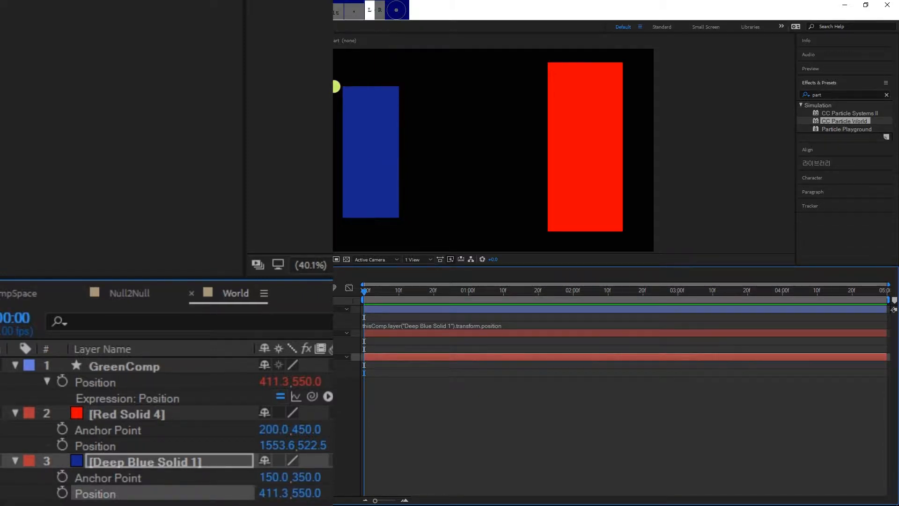
# Disable GreenComp's Position expression and move the layer to about 1075, 705.
pyautogui.click(305, 366)
pyautogui.click(280, 397)
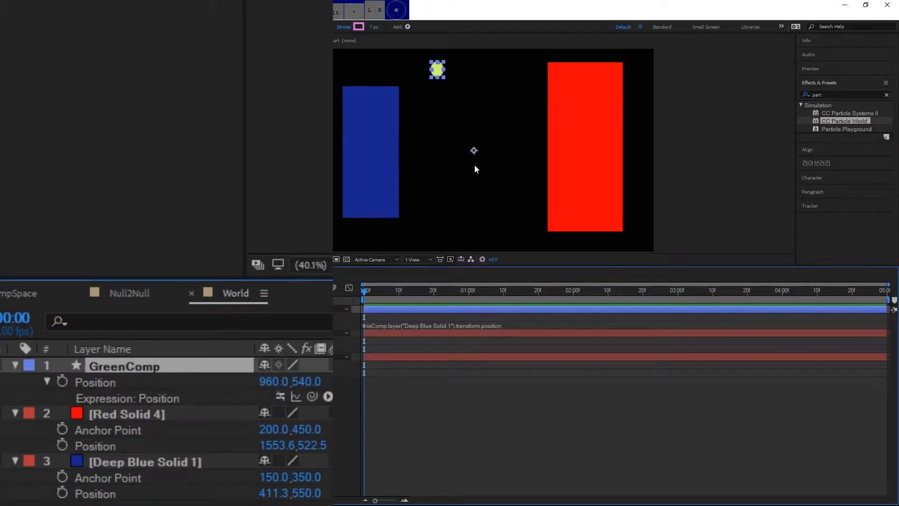
pyautogui.moveTo(474, 149); pyautogui.dragTo(507, 213)
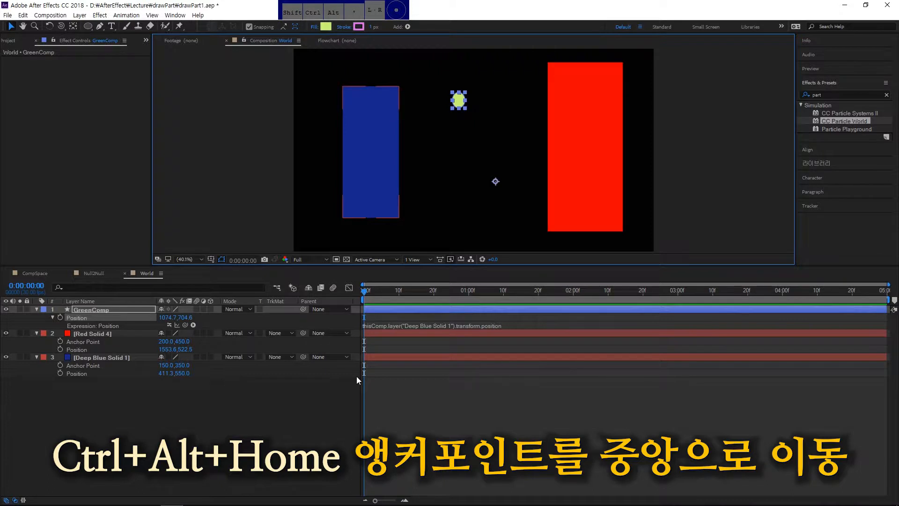
# Center GreenComp's anchor point on the circle and re-enable its Position expression.
pyautogui.hotkey('ctrl', 'alt', 'Home')
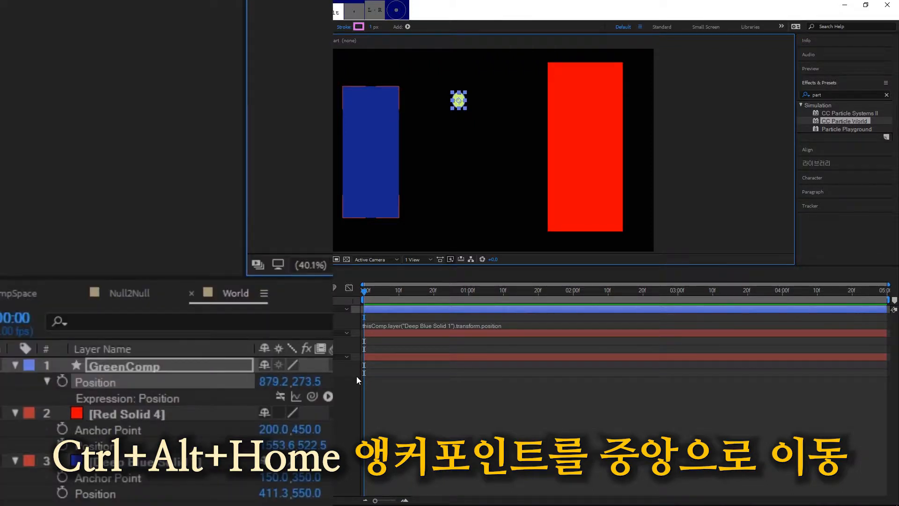
pyautogui.click(337, 160)
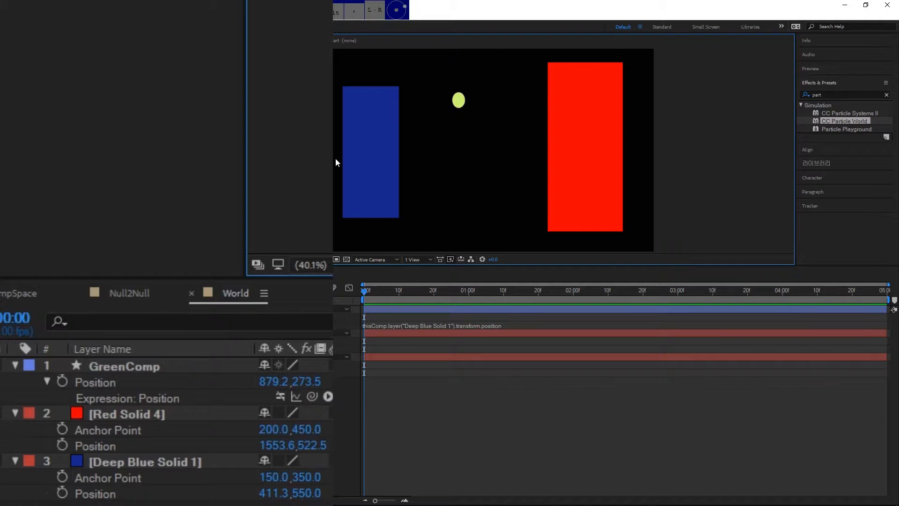
pyautogui.click(457, 106)
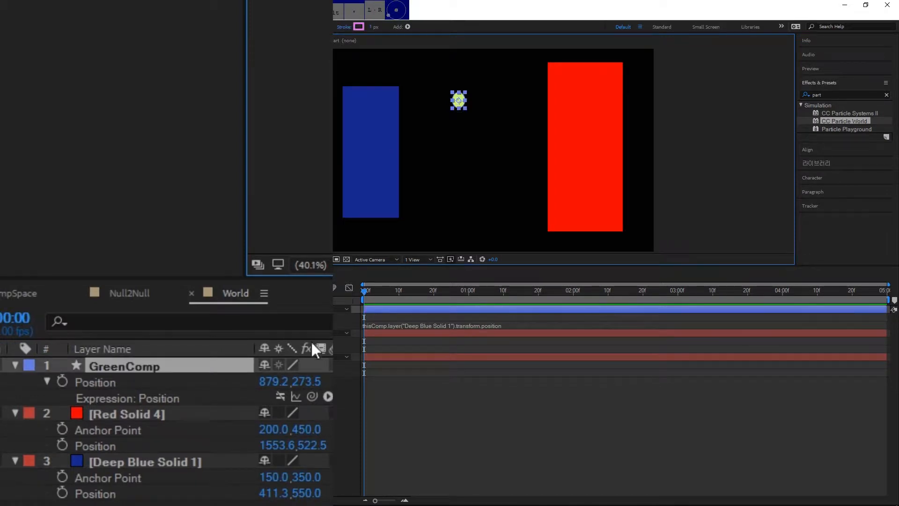
pyautogui.click(280, 396)
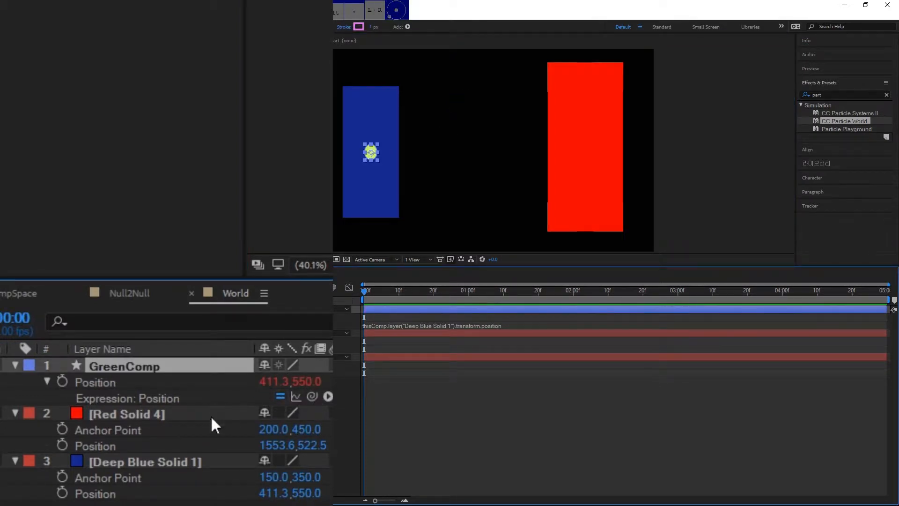
# Relink GreenComp's Position expression to the Position of Red Solid 4.
pyautogui.click(317, 396)
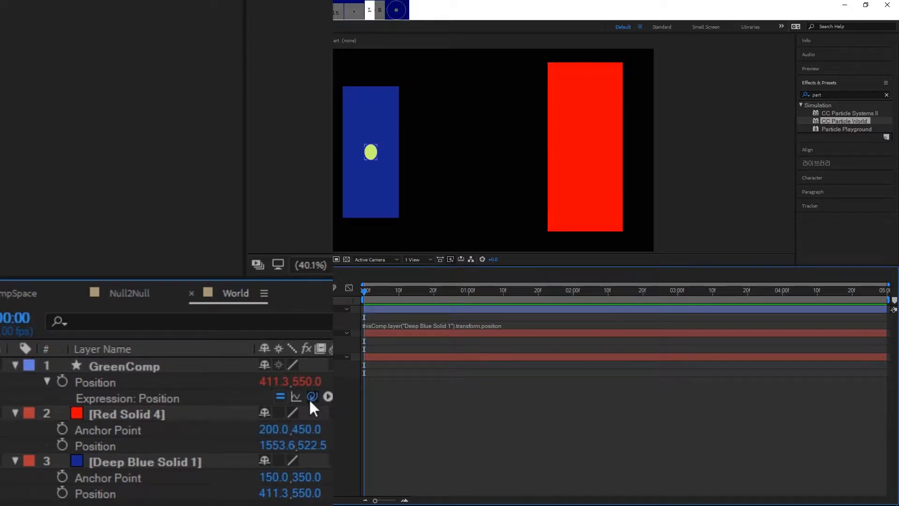
pyautogui.moveTo(310, 397); pyautogui.dragTo(101, 444)
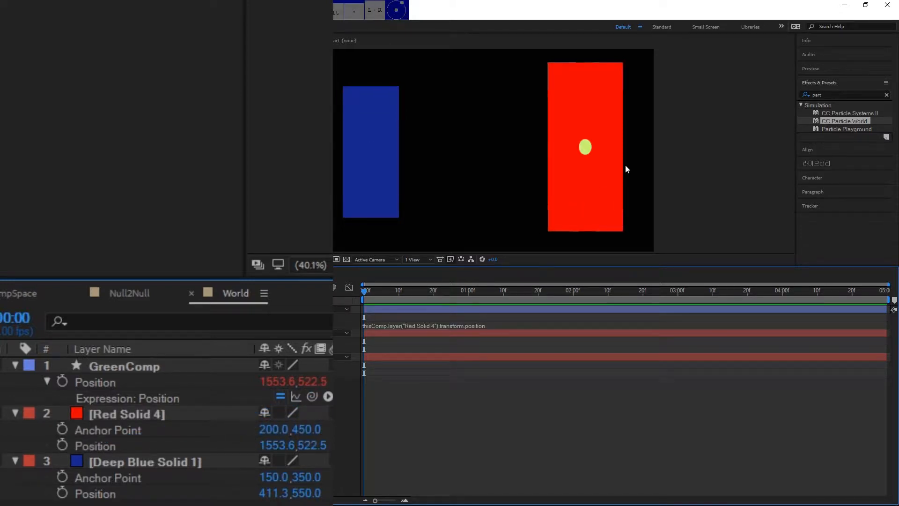
# Relink GreenComp's Position expression to the Anchor Point of Deep Blue Solid 1 and select the blue solid.
pyautogui.click(599, 175)
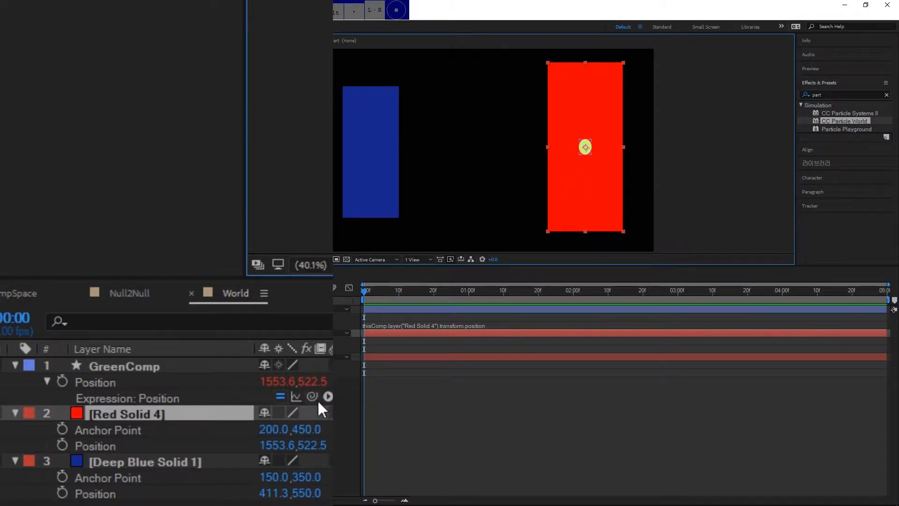
pyautogui.moveTo(313, 397); pyautogui.dragTo(118, 479)
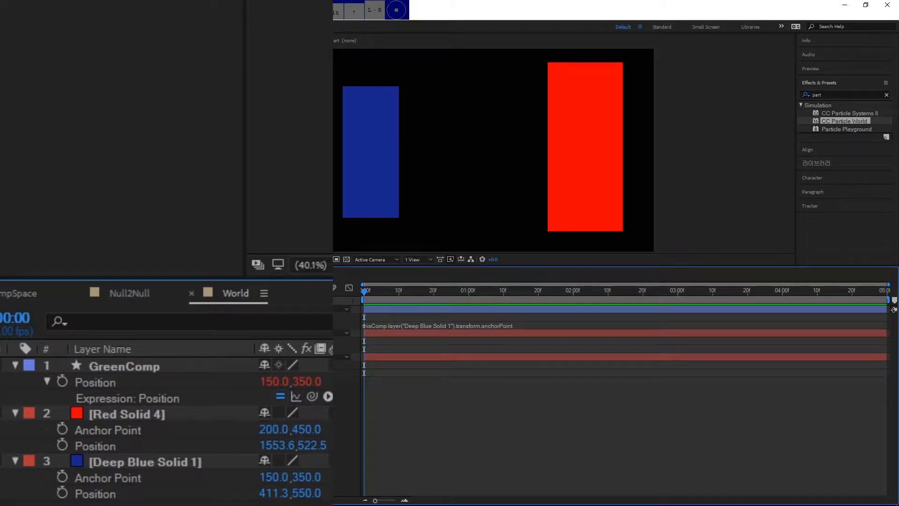
pyautogui.click(176, 461)
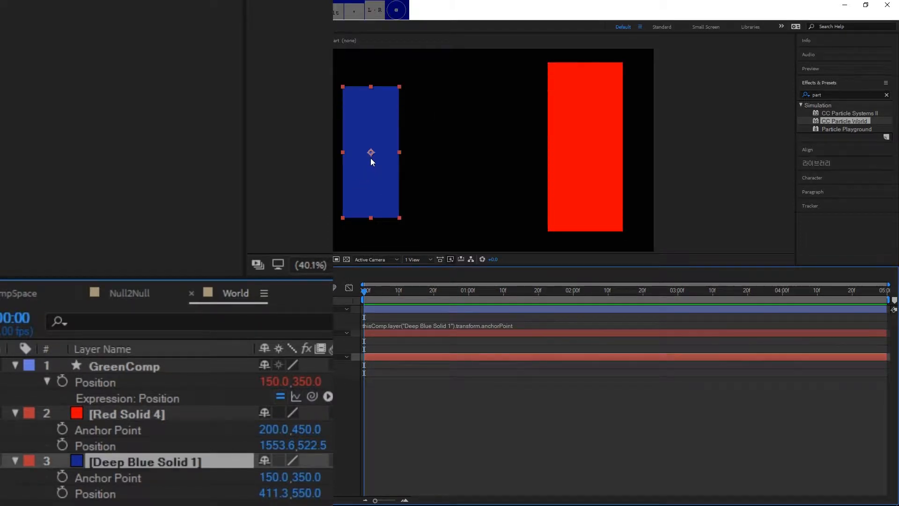
pyautogui.click(373, 178)
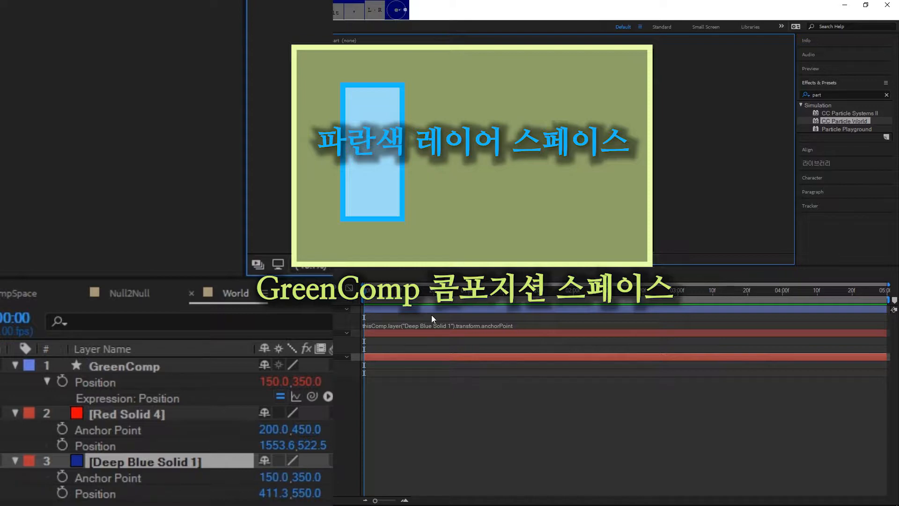
# Enlarge GreenComp's Position expression field and assign the existing anchor point reference to a variable named blue, ending the line with a semicolon.
pyautogui.click(464, 324)
pyautogui.click(572, 238)
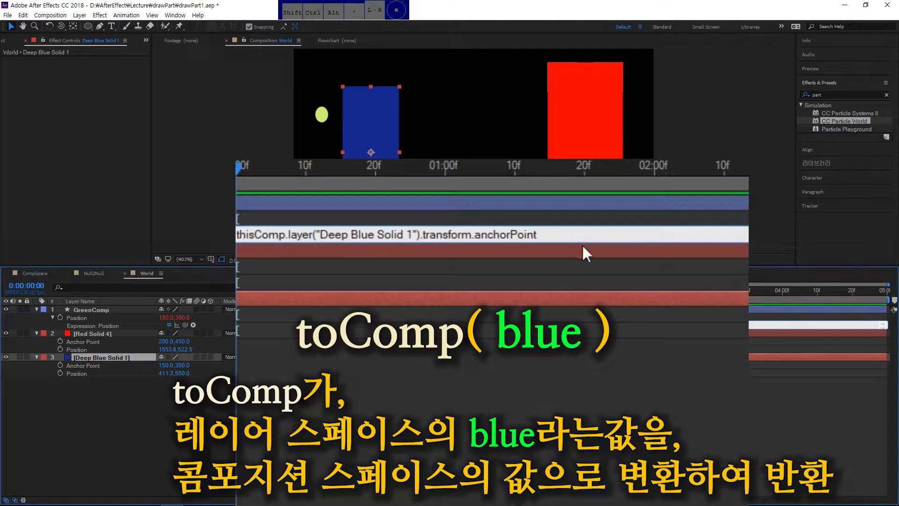
pyautogui.click(560, 261)
pyautogui.moveTo(560, 262); pyautogui.dragTo(562, 316)
pyautogui.click(380, 199)
pyautogui.click(379, 199)
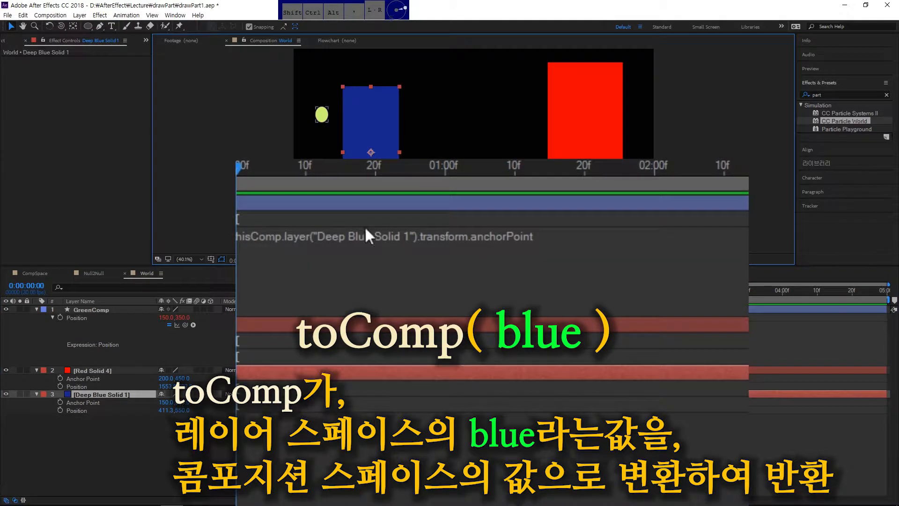
pyautogui.click(422, 266)
pyautogui.click(644, 233)
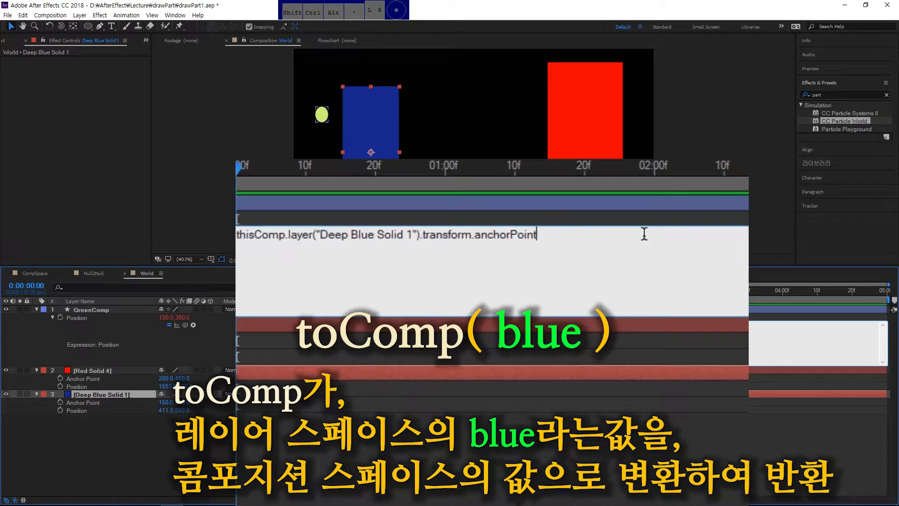
pyautogui.press('Home')
pyautogui.write('blue =')
pyautogui.press('End')
pyautogui.write(';')
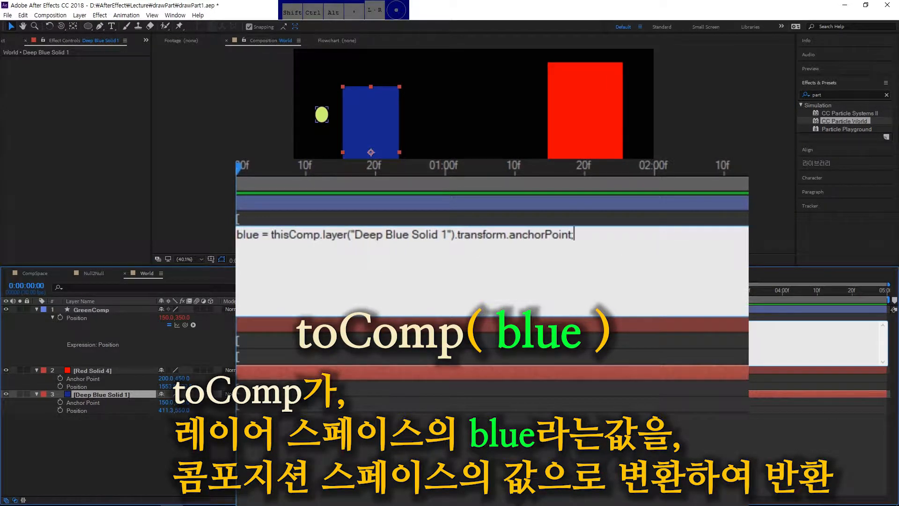
# Add a second expression line, thisComp.layer("Deep Blue Solid 1").toComp( blue );, and apply GreenComp's Position expression.
pyautogui.press('Return')
pyautogui.moveTo(185, 324); pyautogui.dragTo(107, 402)
pyautogui.write('.toComp')
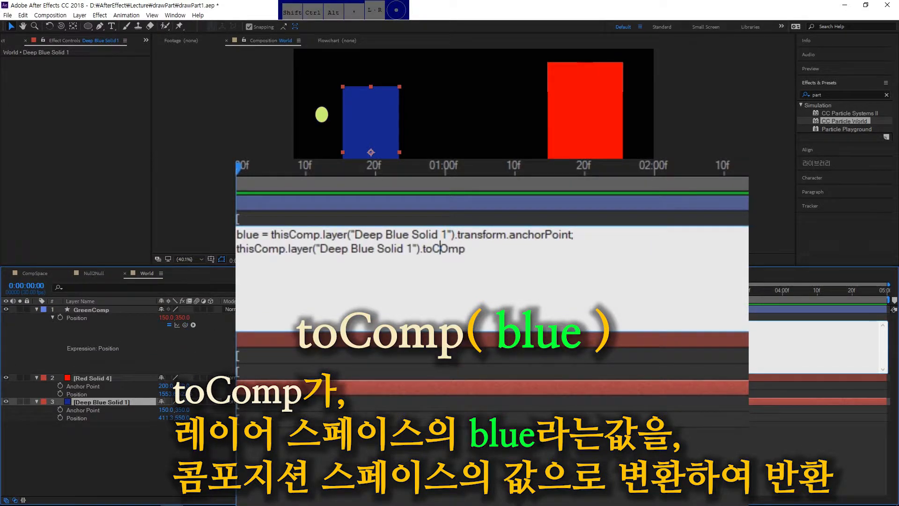
pyautogui.write('( blue );')
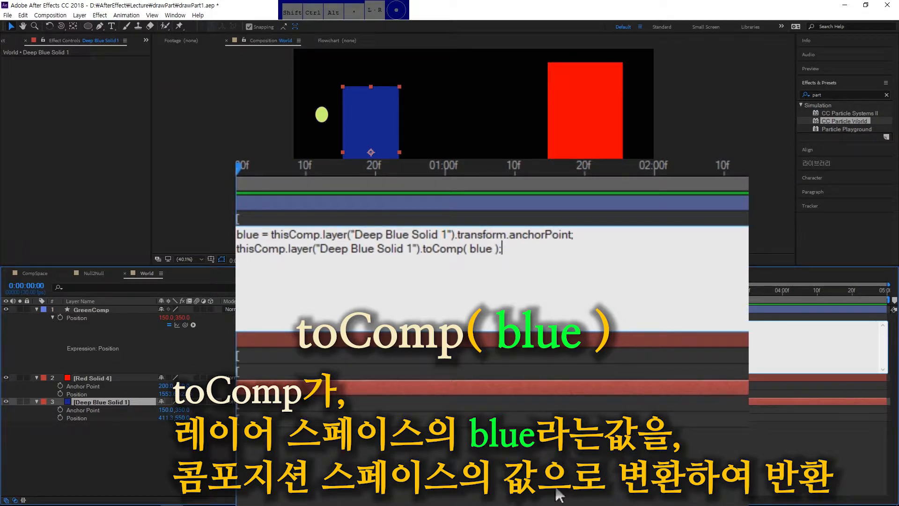
pyautogui.press('KP_Enter')
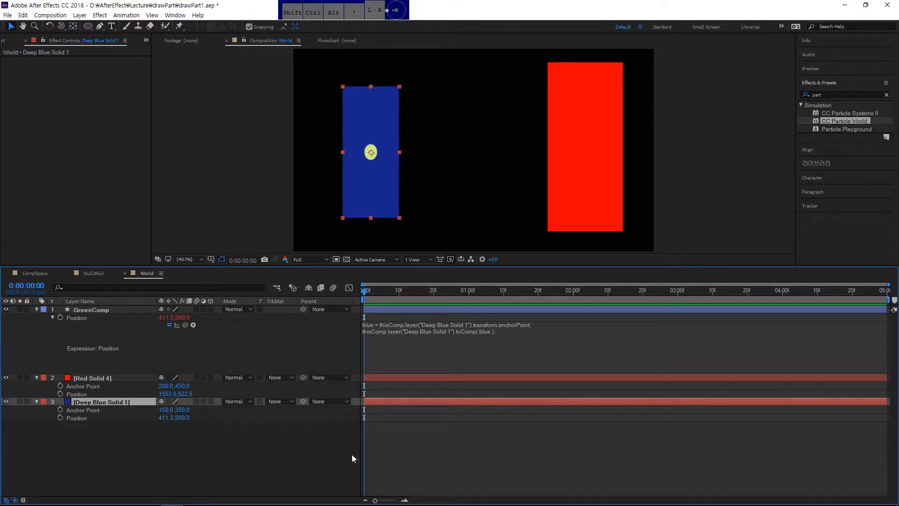
pyautogui.click(263, 463)
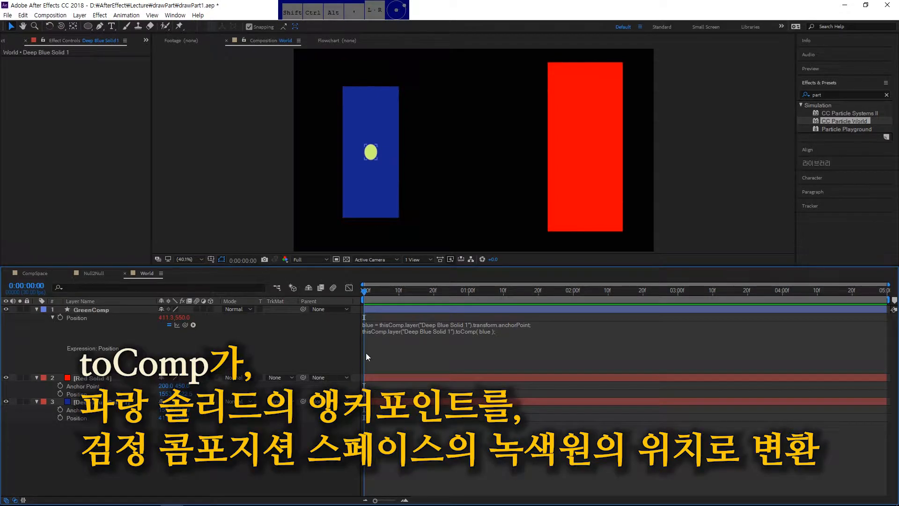
pyautogui.click(403, 322)
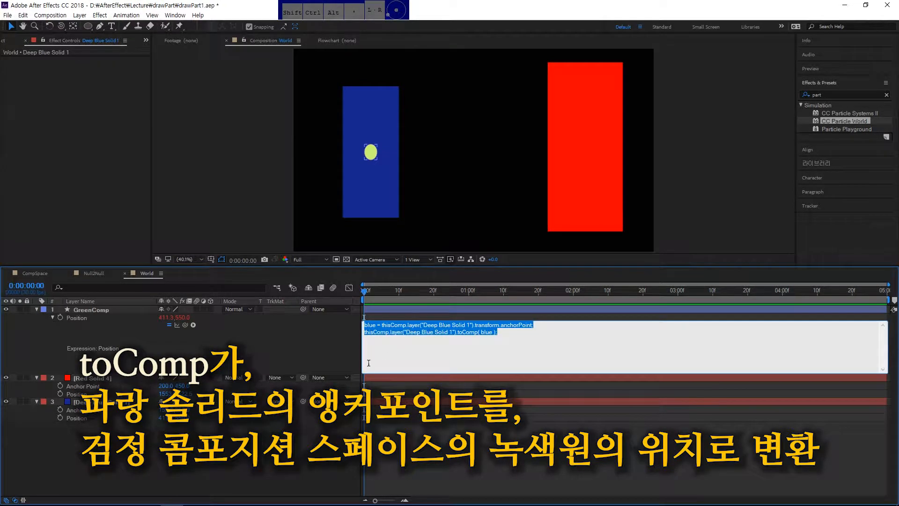
pyautogui.press('KP_Enter')
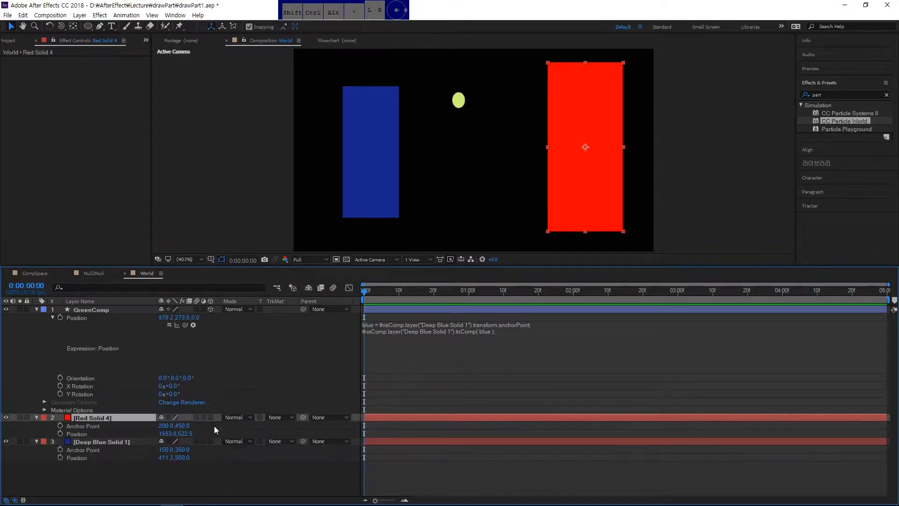
# Turn Deep Blue Solid 1 and Red Solid 4 into 3D layers and collapse the properties of all layers.
pyautogui.click(211, 442)
pyautogui.click(268, 366)
pyautogui.hotkey('ctrl', 'a')
pyautogui.press('u')
pyautogui.click(209, 347)
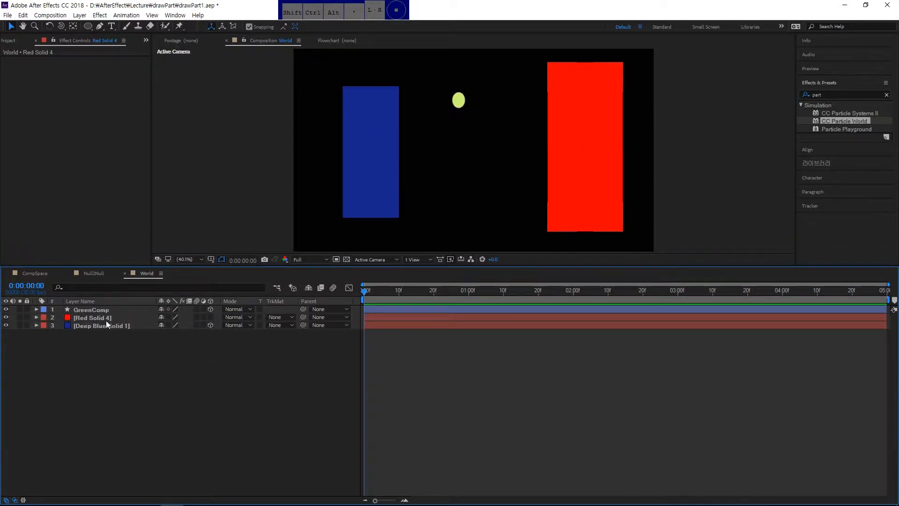
pyautogui.click(210, 317)
# Create a new two-node camera with the default settings.
pyautogui.rightClick(161, 369)
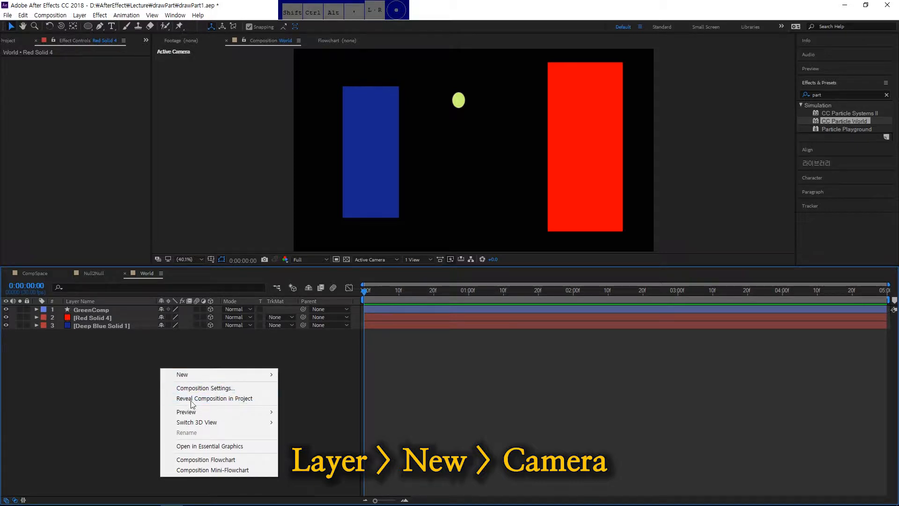
pyautogui.moveTo(251, 374)
pyautogui.click(326, 419)
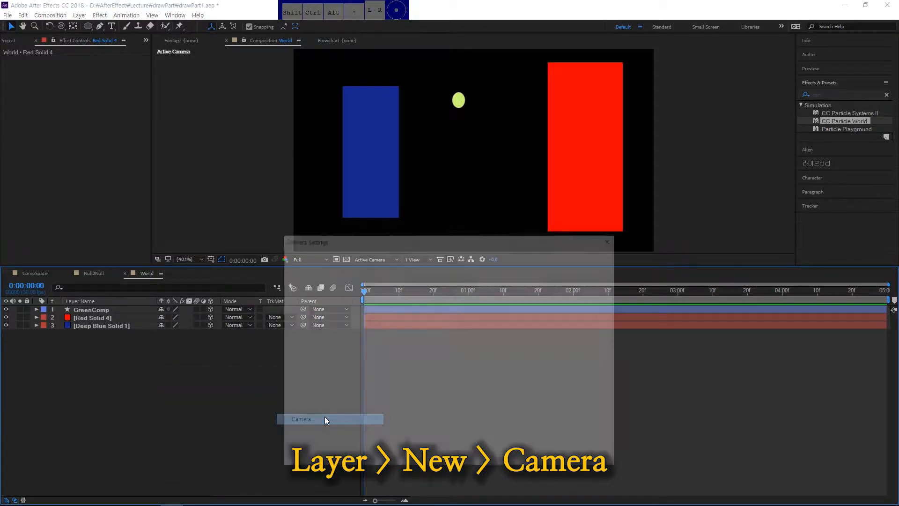
pyautogui.click(545, 458)
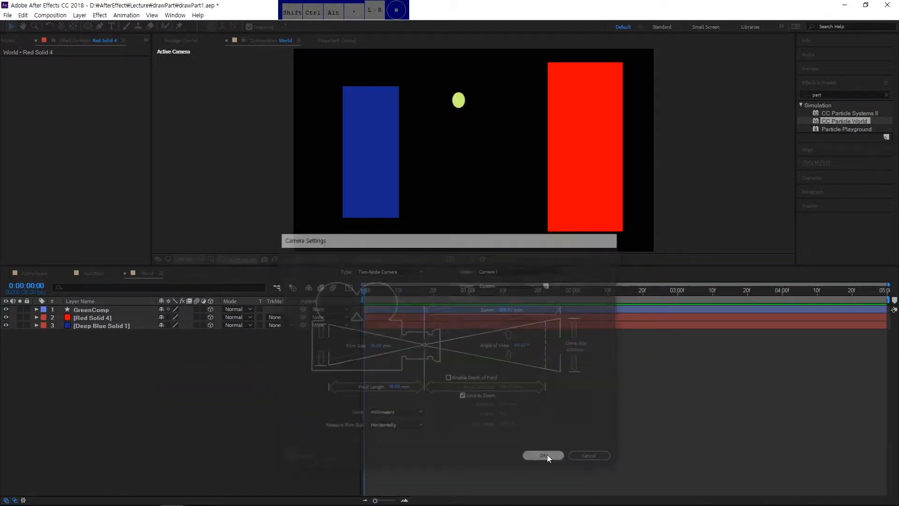
# Orbit the camera to see the solids at an angle and switch the view layout to 2 Views - Horizontal.
pyautogui.moveTo(447, 155); pyautogui.dragTo(463, 145)
pyautogui.click(418, 259)
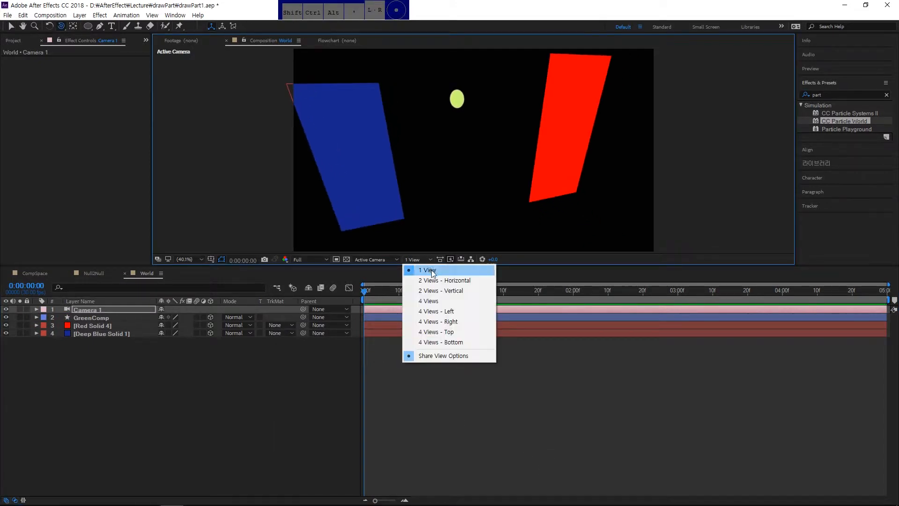
pyautogui.click(426, 281)
pyautogui.click(180, 380)
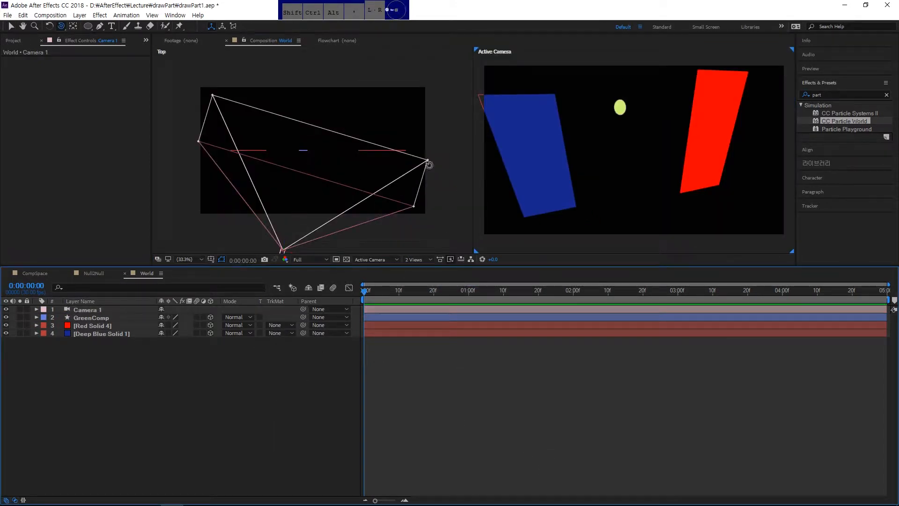
# Move Red Solid 4 back in depth to a Z position of about 353.
pyautogui.press('v')
pyautogui.click(693, 150)
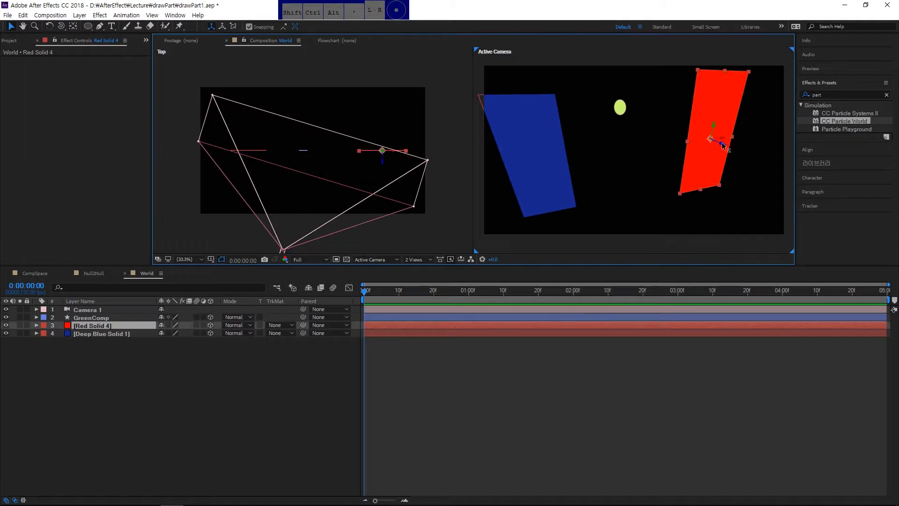
pyautogui.moveTo(724, 138); pyautogui.dragTo(693, 132)
# Create a yellow solid 200 px wide and 500 px high and make it a 3D layer.
pyautogui.hotkey('ctrl', 'y')
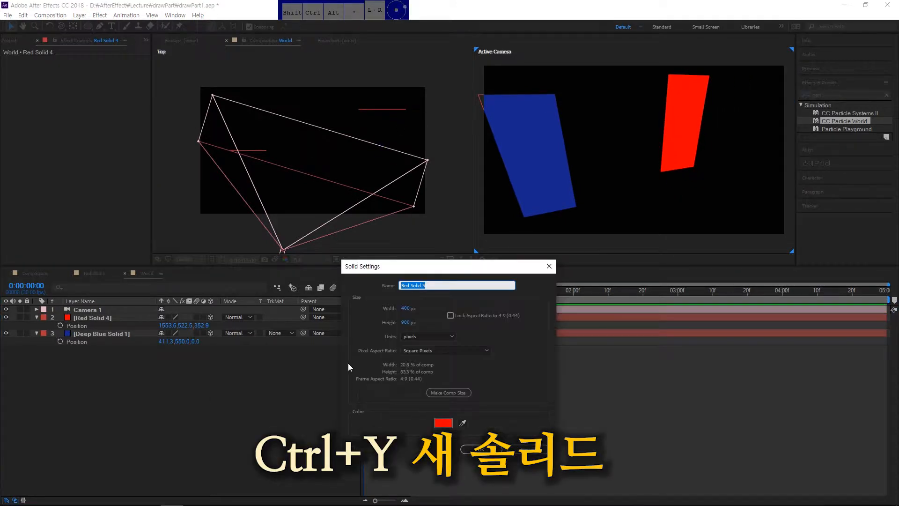
pyautogui.press('Tab')
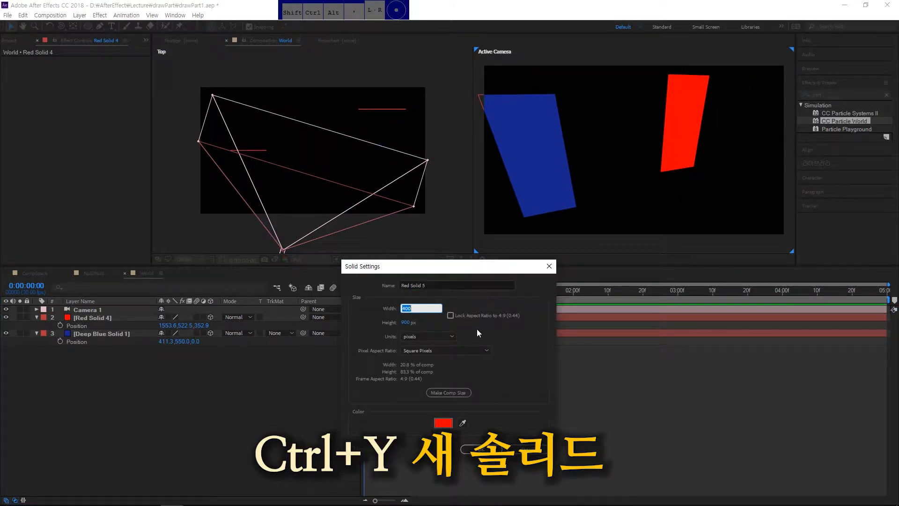
pyautogui.write('200')
pyautogui.click(407, 323)
pyautogui.write('500')
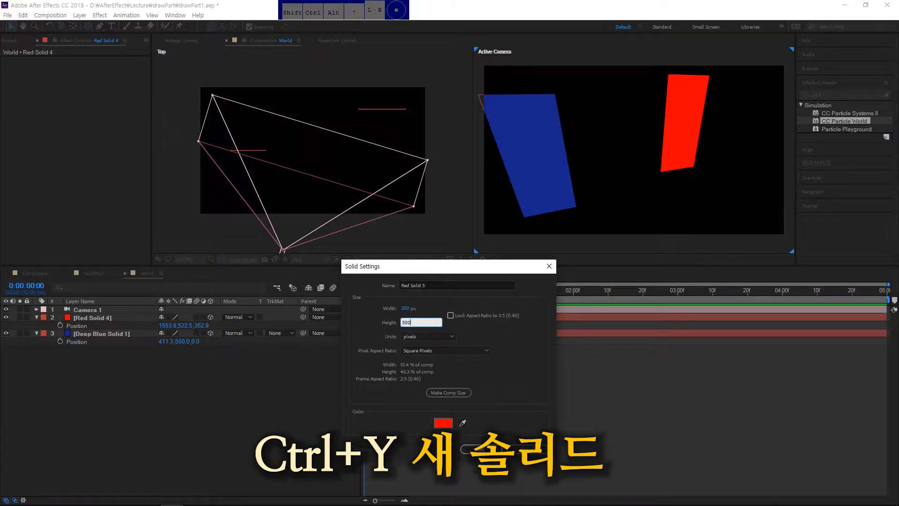
pyautogui.click(442, 423)
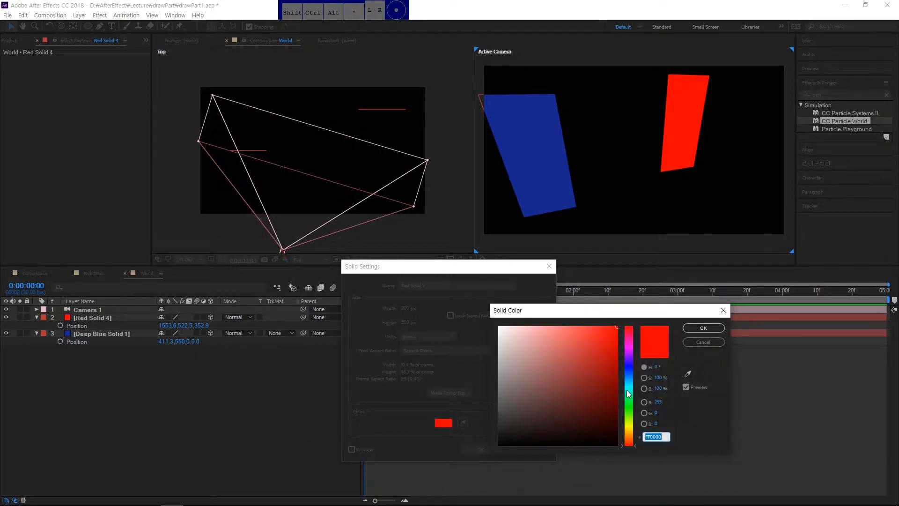
pyautogui.click(703, 328)
pyautogui.click(478, 450)
pyautogui.click(211, 310)
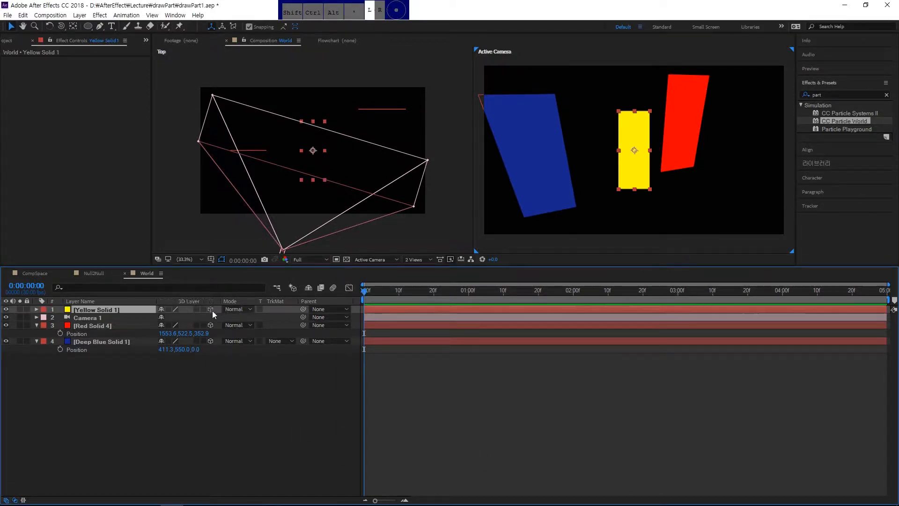
# Show only the Position property of the red, yellow and blue solids.
pyautogui.moveTo(82, 392); pyautogui.dragTo(136, 319)
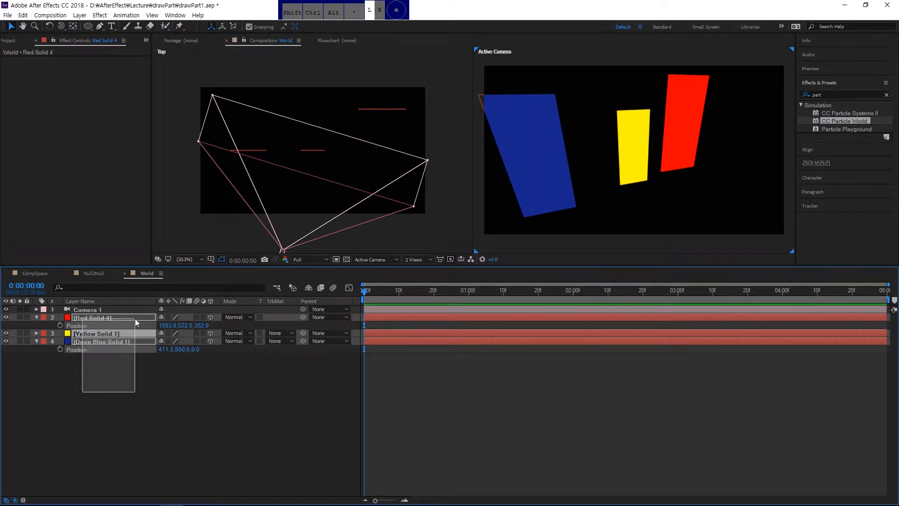
pyautogui.press('p')
pyautogui.press('p')
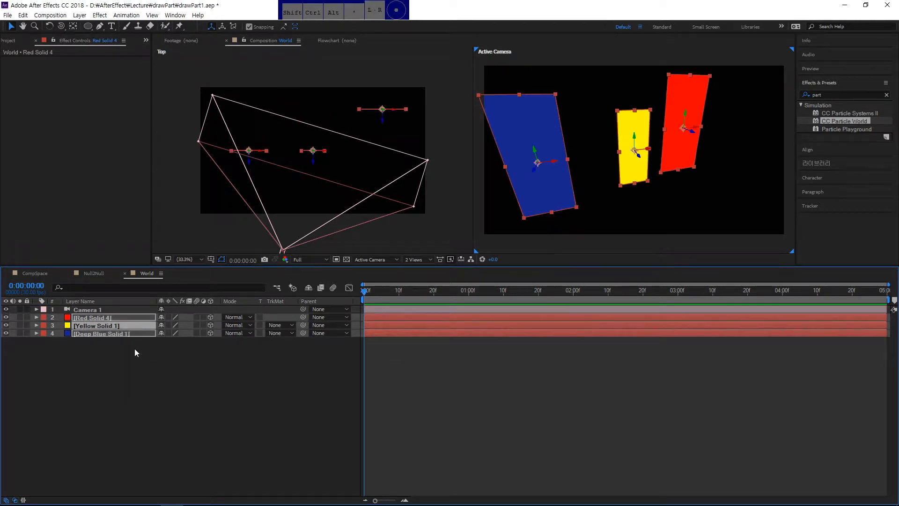
pyautogui.press('p')
pyautogui.click(121, 415)
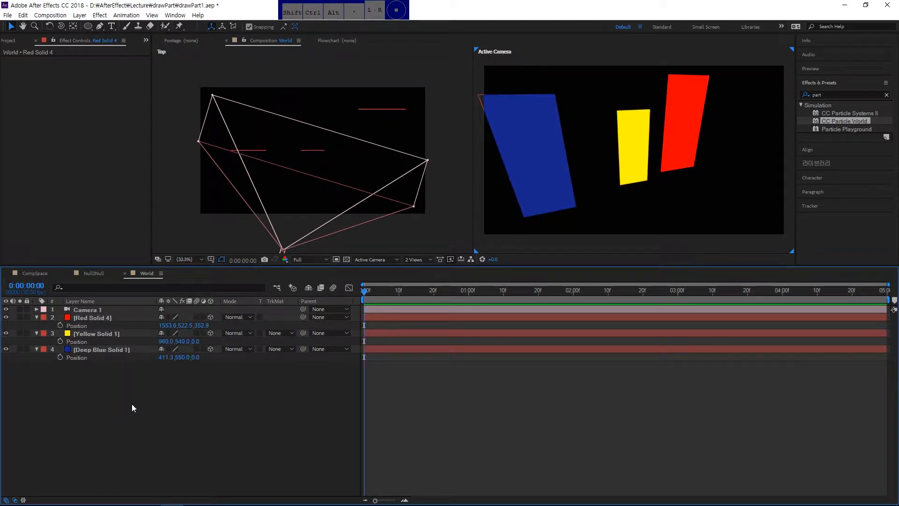
# Link Yellow Solid 1's Position to Deep Blue Solid 1's Position with an expression and move the yellow layer above Red Solid 4.
pyautogui.keyDown('alt'); pyautogui.click(65, 461); pyautogui.keyUp('alt')
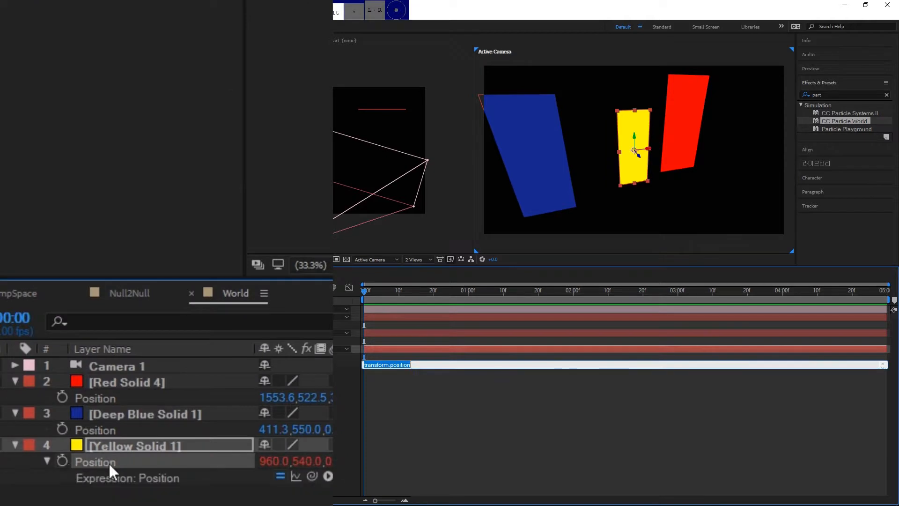
pyautogui.moveTo(310, 475); pyautogui.dragTo(150, 406)
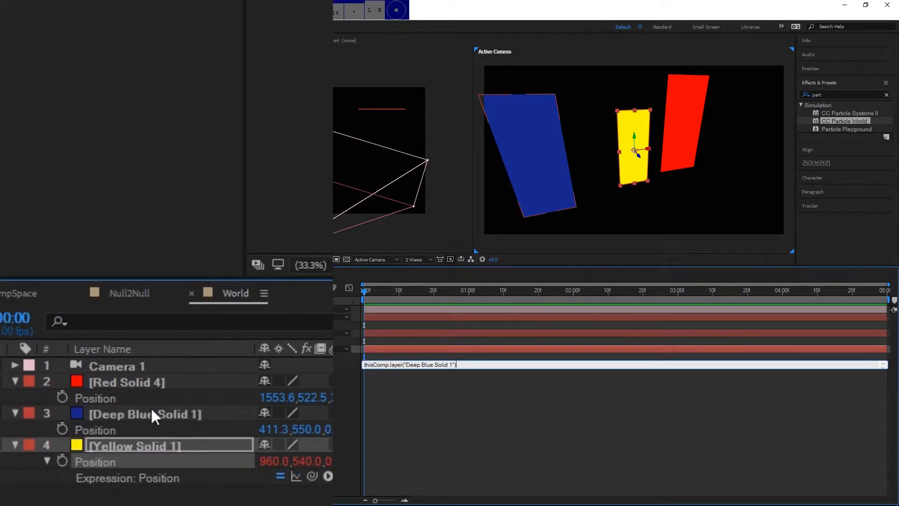
pyautogui.click(210, 451)
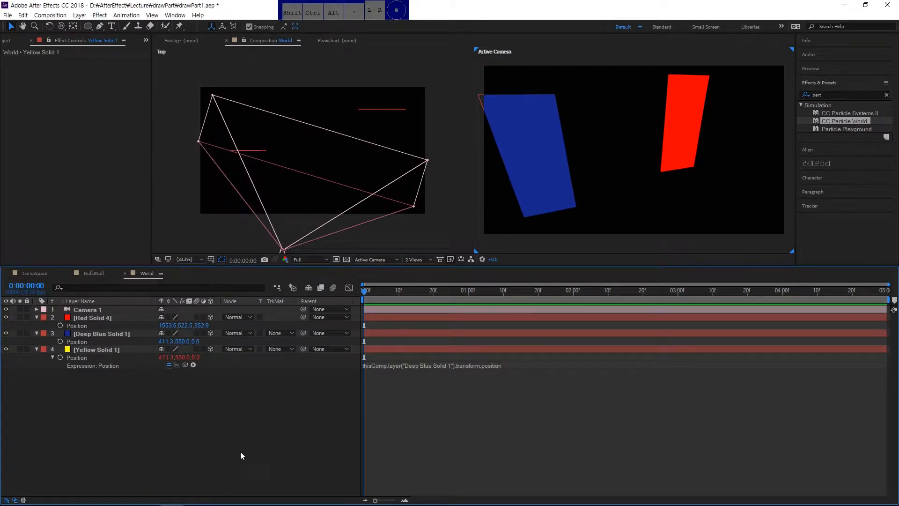
pyautogui.moveTo(100, 352); pyautogui.dragTo(126, 313)
pyautogui.click(200, 423)
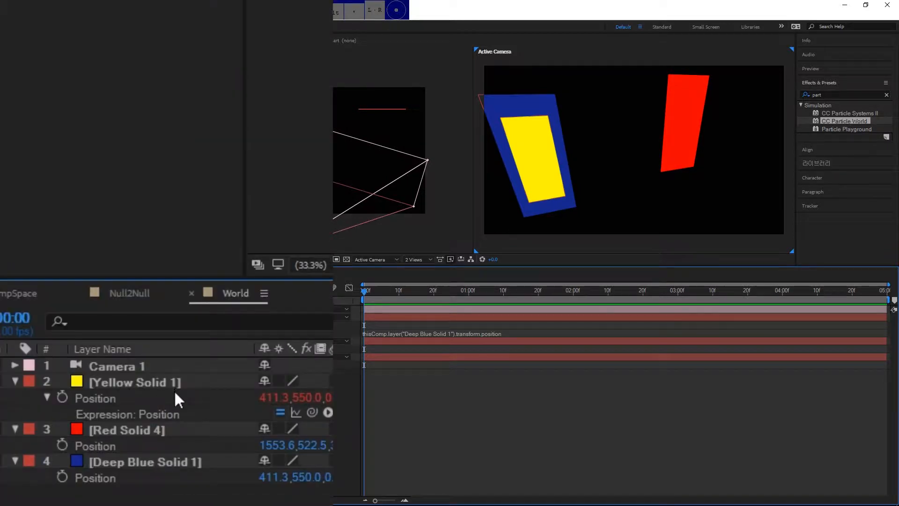
# Relink Yellow Solid 1's Position expression to the Position of Red Solid 4.
pyautogui.moveTo(311, 412); pyautogui.dragTo(122, 448)
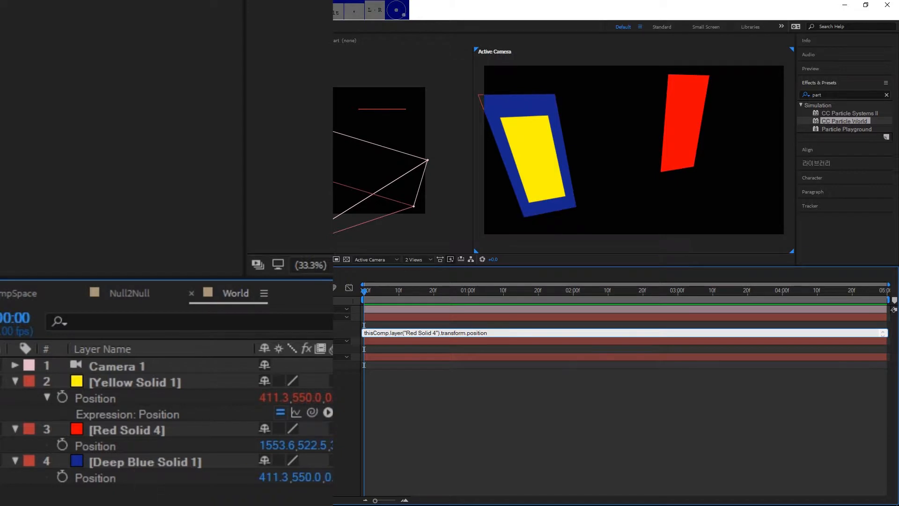
pyautogui.press('KP_Enter')
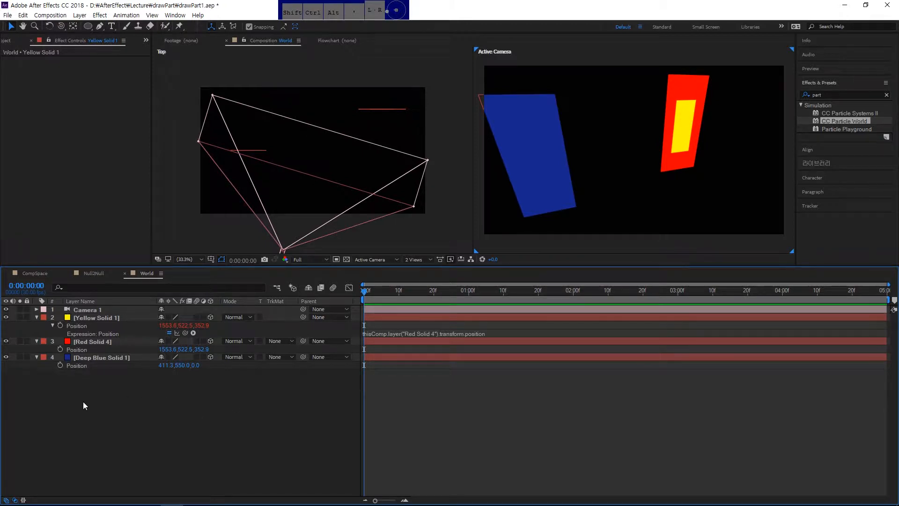
# Show the Anchor Point property alongside Position for the yellow, red and blue solids.
pyautogui.moveTo(62, 412); pyautogui.dragTo(175, 319)
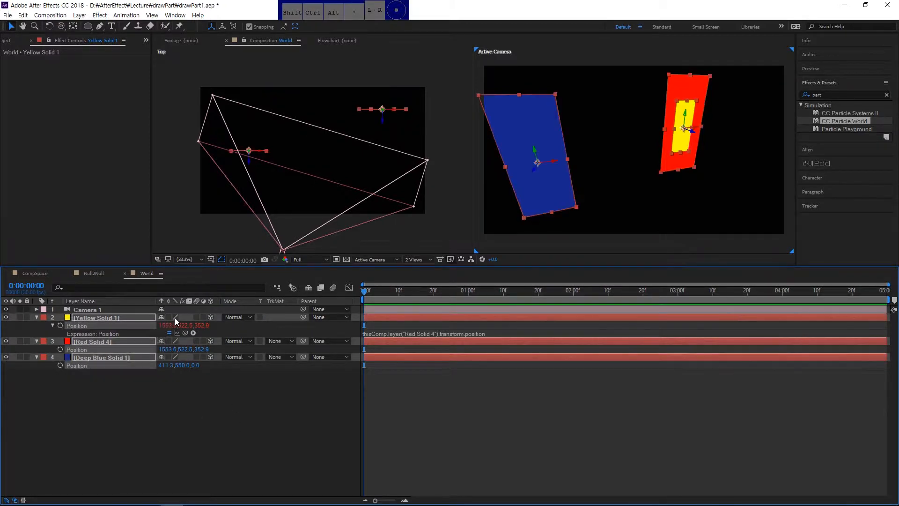
pyautogui.hotkey('shift', 'a')
pyautogui.click(196, 439)
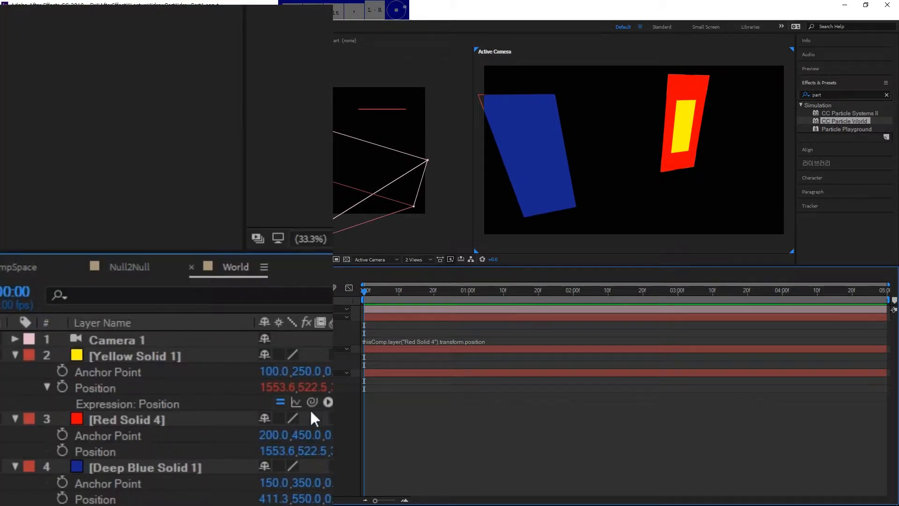
# Relink Yellow Solid 1's Position expression to the Anchor Point of Deep Blue Solid 1.
pyautogui.moveTo(312, 402); pyautogui.dragTo(117, 483)
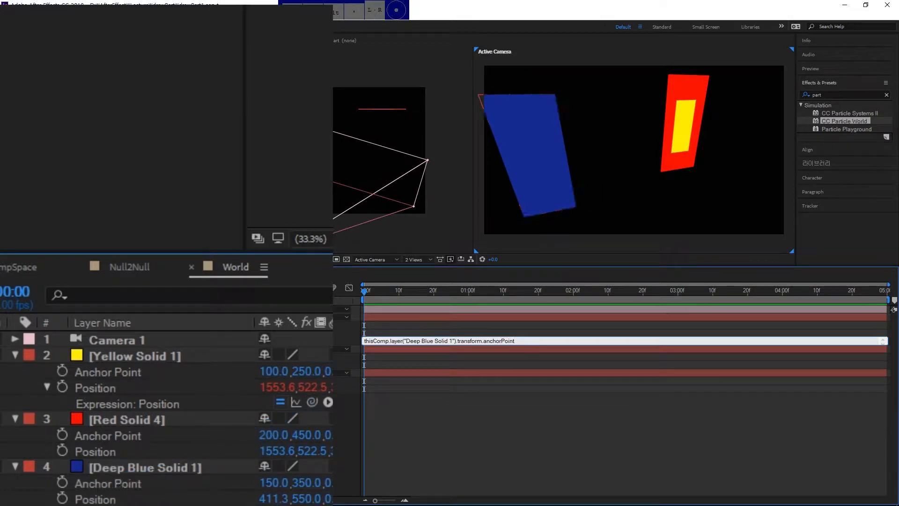
pyautogui.click(121, 502)
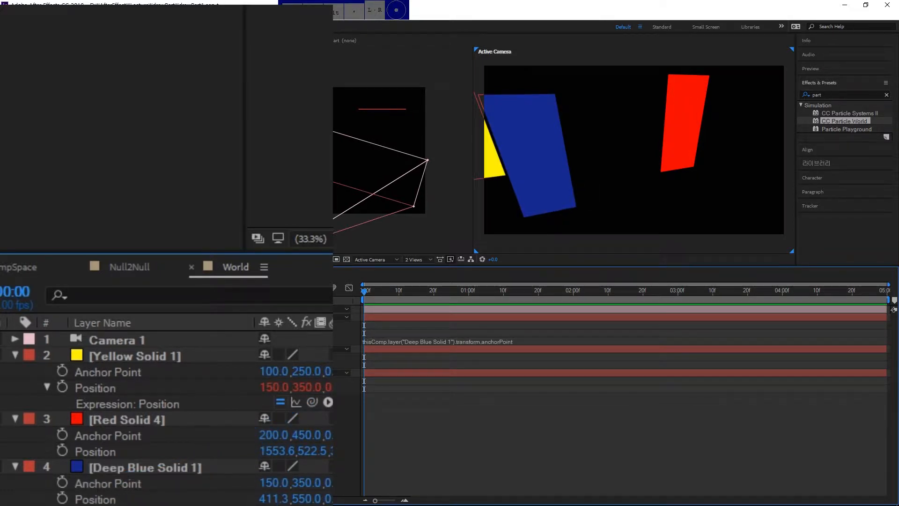
pyautogui.click(152, 361)
pyautogui.click(176, 468)
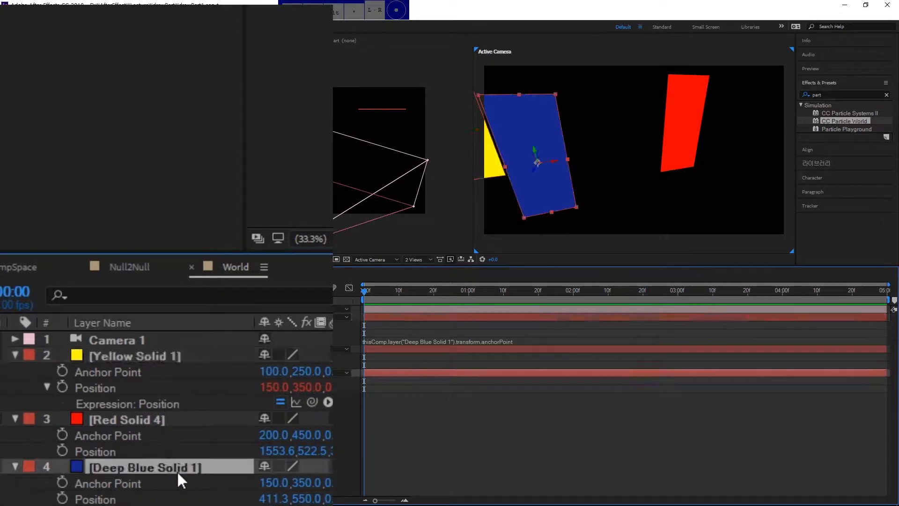
# Rewrite Yellow Solid 1's Position expression to store Deep Blue Solid 1's anchor point as tgt and return that layer's toComp(tgt).
pyautogui.click(599, 264)
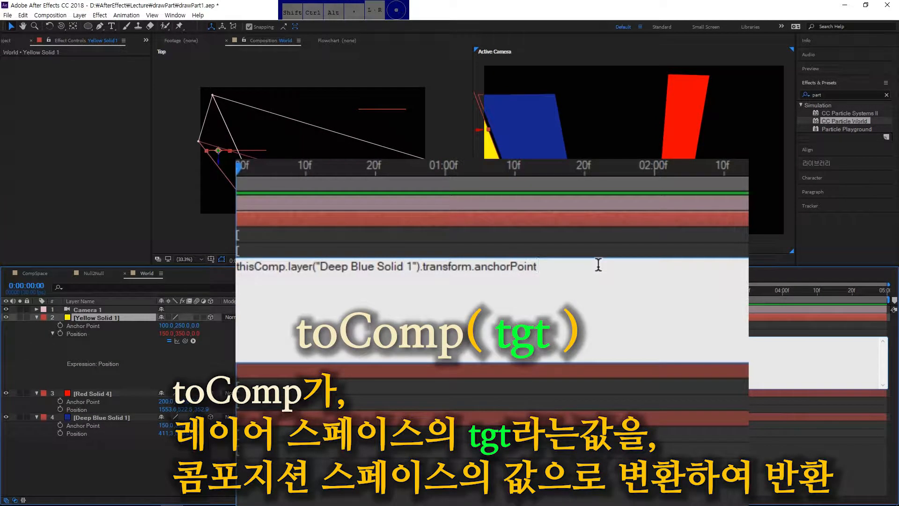
pyautogui.press('Home')
pyautogui.write('tgt=')
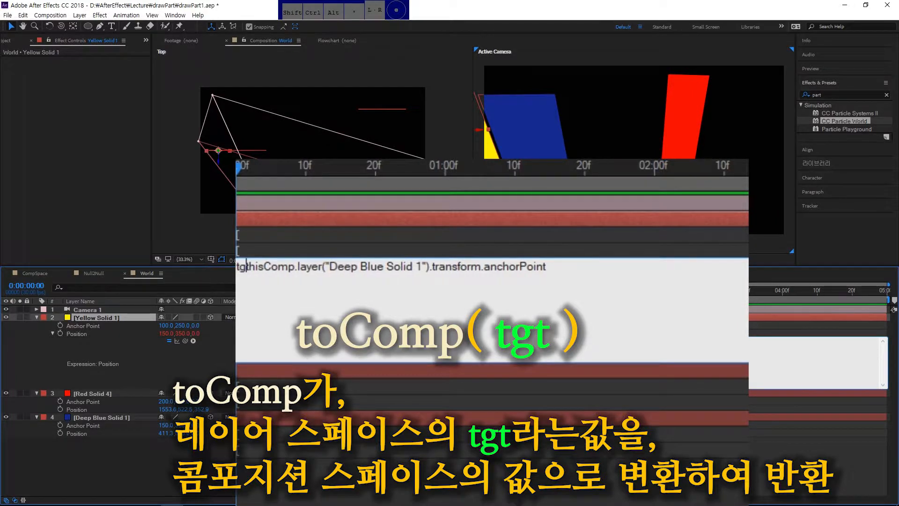
pyautogui.press('Left')
pyautogui.press('Right')
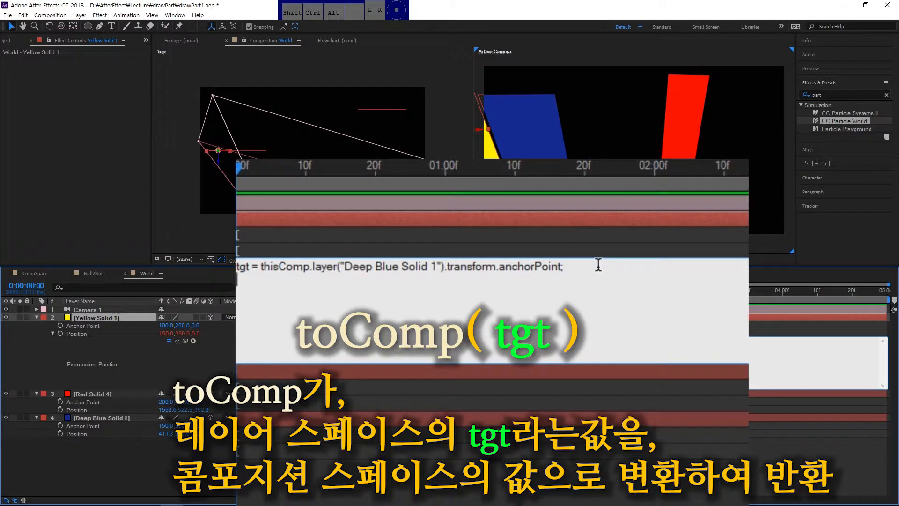
pyautogui.moveTo(185, 340); pyautogui.dragTo(84, 426)
pyautogui.hotkey('ctrl', 'z')
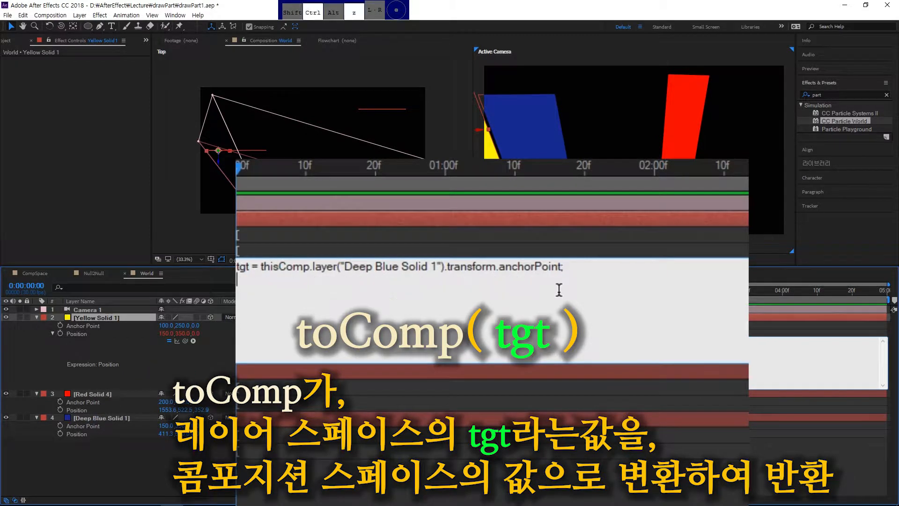
pyautogui.moveTo(182, 341); pyautogui.dragTo(102, 418)
pyautogui.write('.toComp')
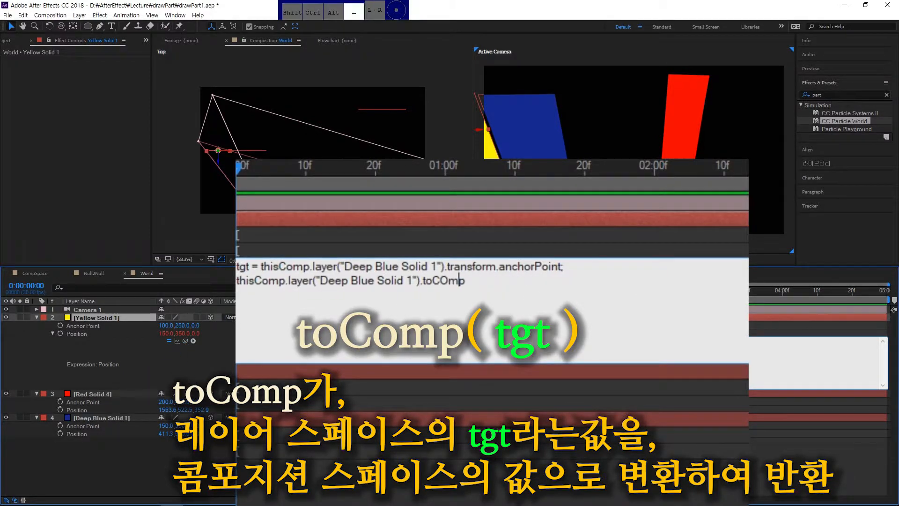
pyautogui.write('(tgt);')
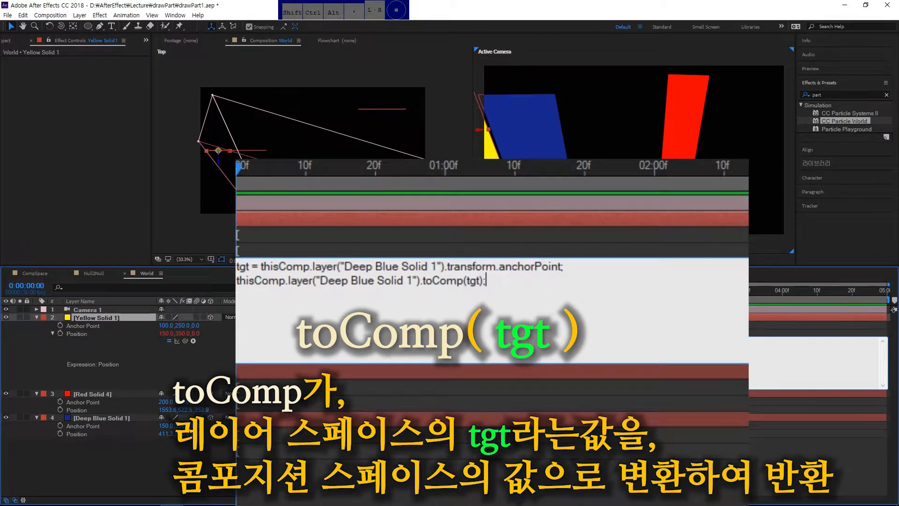
pyautogui.press('KP_Enter')
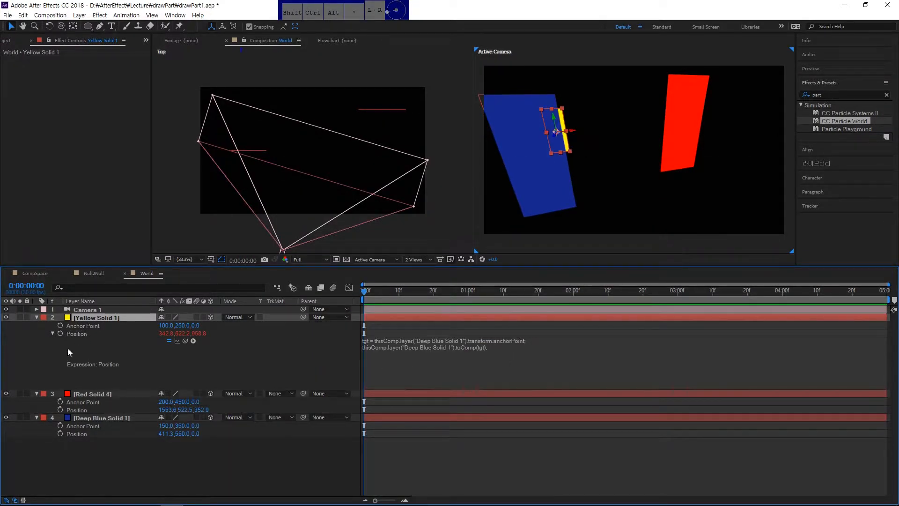
# Replace toComp with toWorld in the Position expression of Yellow Solid 1.
pyautogui.click(89, 418)
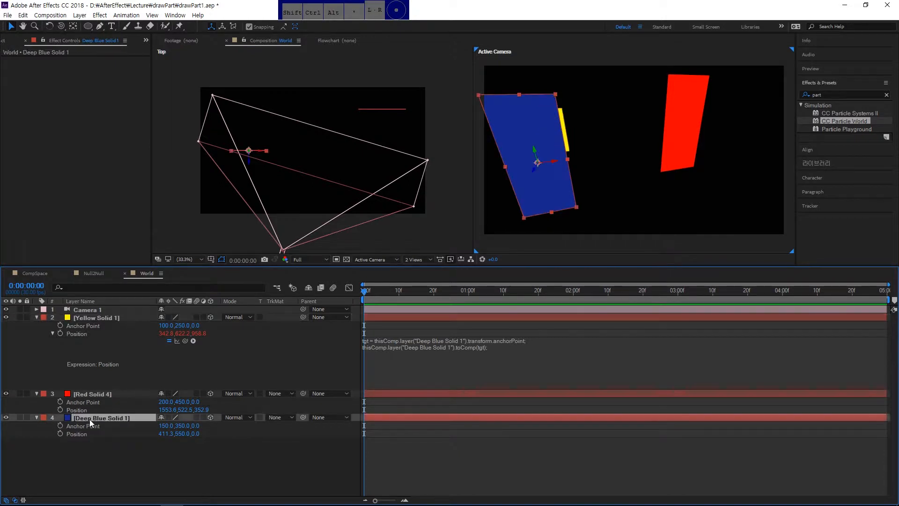
pyautogui.click(104, 319)
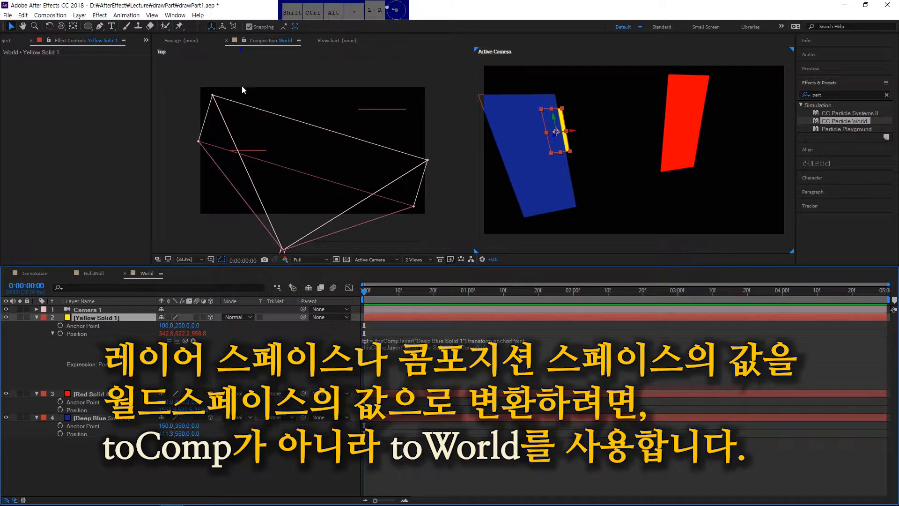
pyautogui.click(63, 27)
pyautogui.moveTo(630, 147)
pyautogui.mouseDown()
pyautogui.moveTo(635, 180)
pyautogui.moveTo(591, 158)
pyautogui.moveTo(628, 167)
pyautogui.moveTo(624, 151)
pyautogui.moveTo(638, 158)
pyautogui.moveTo(641, 148)
pyautogui.moveTo(624, 167)
pyautogui.moveTo(634, 147)
pyautogui.mouseUp()
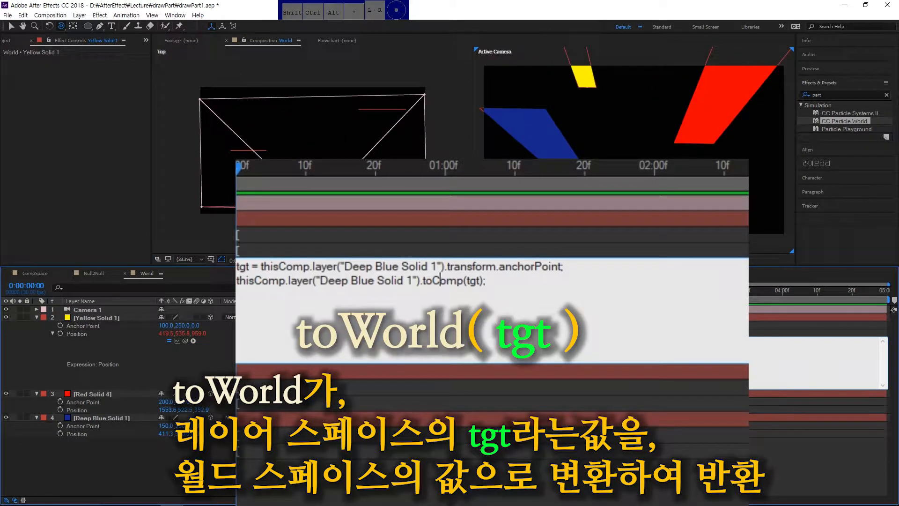
pyautogui.press('Left')
pyautogui.hotkey('shift', 'Right')
pyautogui.hotkey('shift', 'Right')
pyautogui.hotkey('shift', 'Right')
pyautogui.hotkey('shift', 'Right')
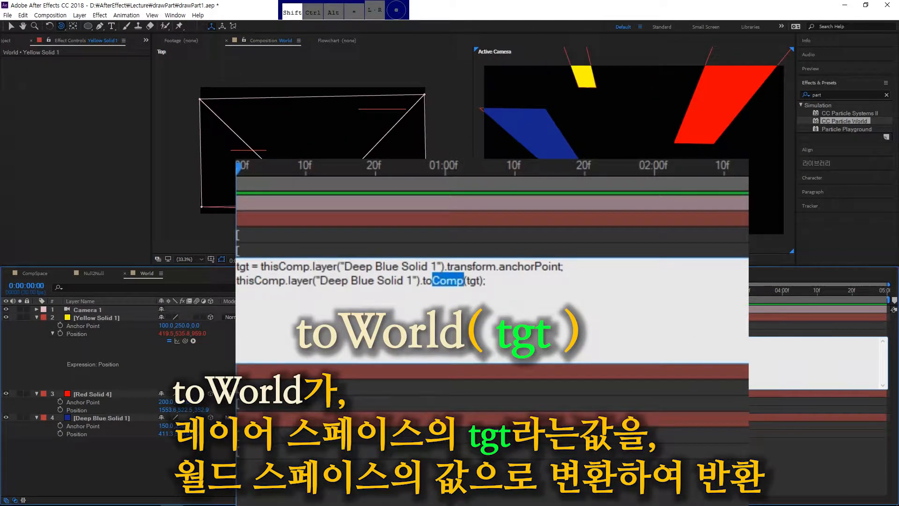
pyautogui.write('World')
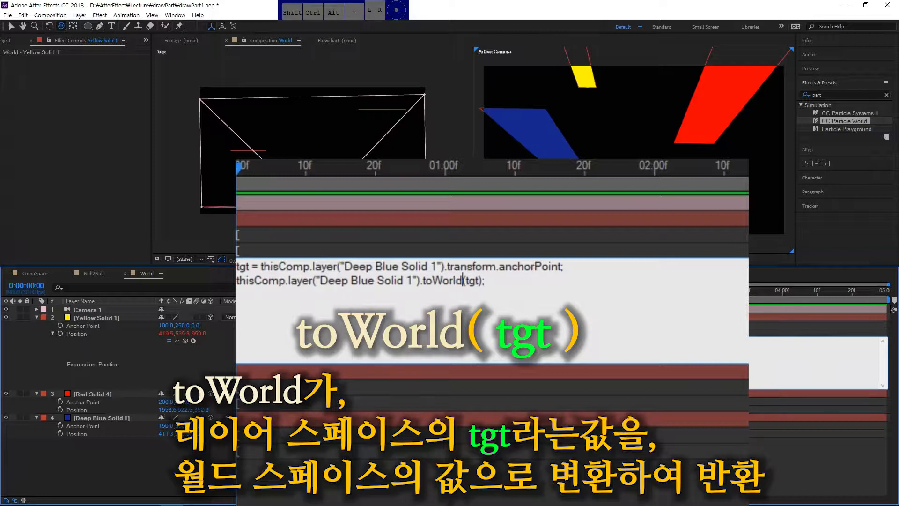
pyautogui.press('KP_Enter')
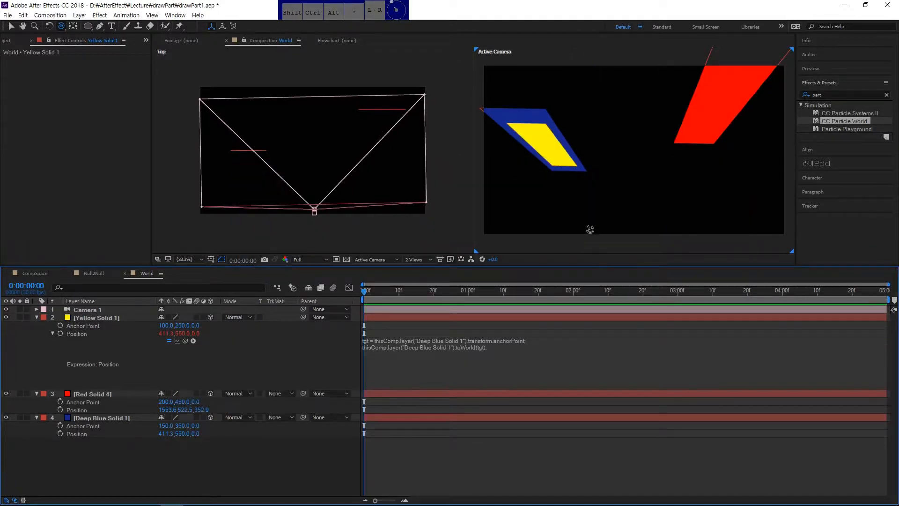
# Check the yellow solid from another camera angle and delete its Position expression.
pyautogui.moveTo(588, 195); pyautogui.dragTo(587, 167)
pyautogui.click(476, 353)
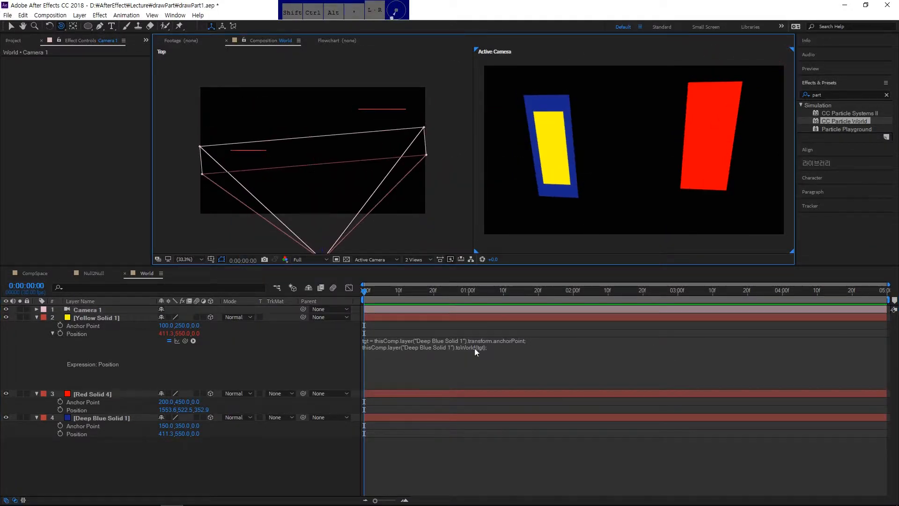
pyautogui.press('BackSpace')
pyautogui.press('KP_Enter')
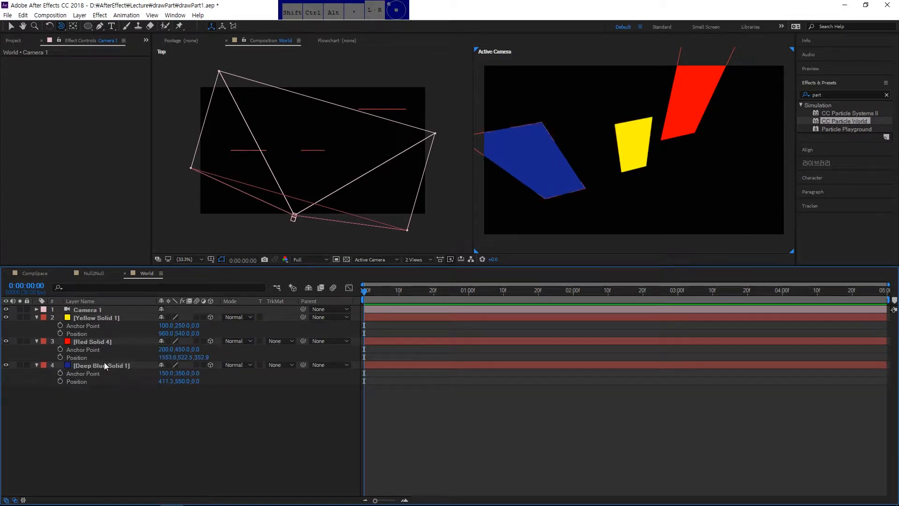
# Add a Position expression to Yellow Solid 1 linked to the Anchor Point of Red Solid 4.
pyautogui.keyDown('alt'); pyautogui.click(60, 333); pyautogui.keyUp('alt')
pyautogui.moveTo(186, 340); pyautogui.dragTo(94, 405)
pyautogui.press('KP_Enter')
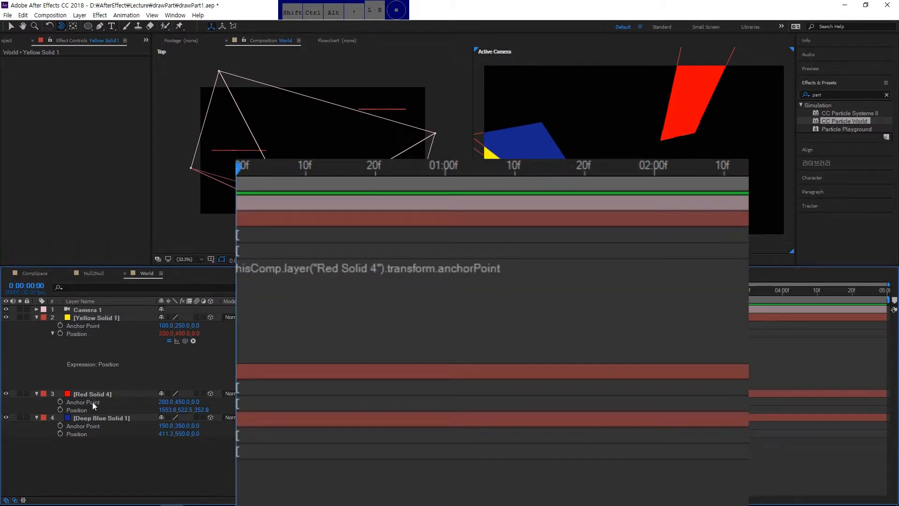
# Extend Yellow Solid 1's Position expression to store Red Solid 4's anchor point as tgt and return that layer's toWorld(tgt).
pyautogui.click(329, 292)
pyautogui.click(338, 296)
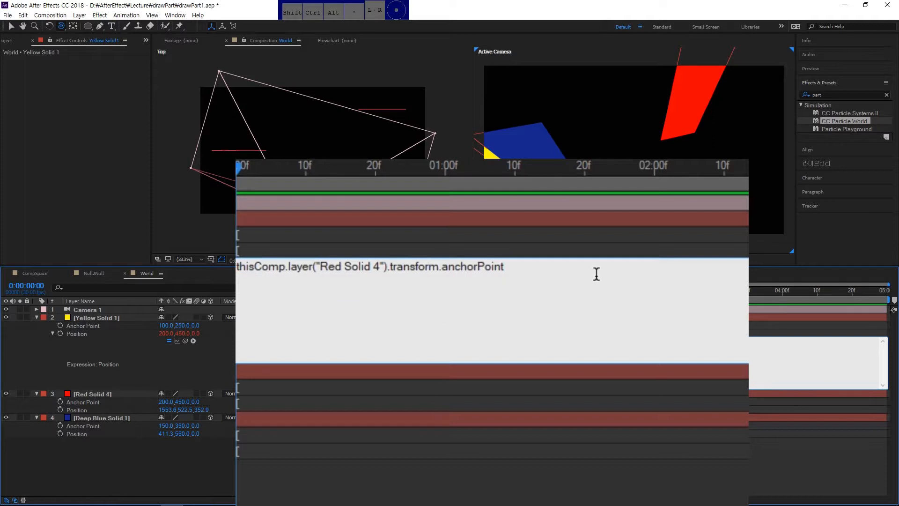
pyautogui.write('tgt =')
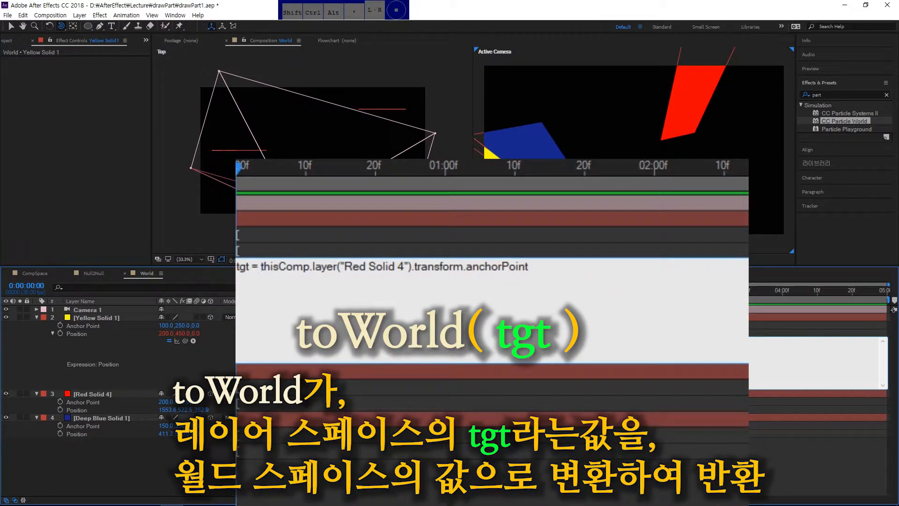
pyautogui.press('Return')
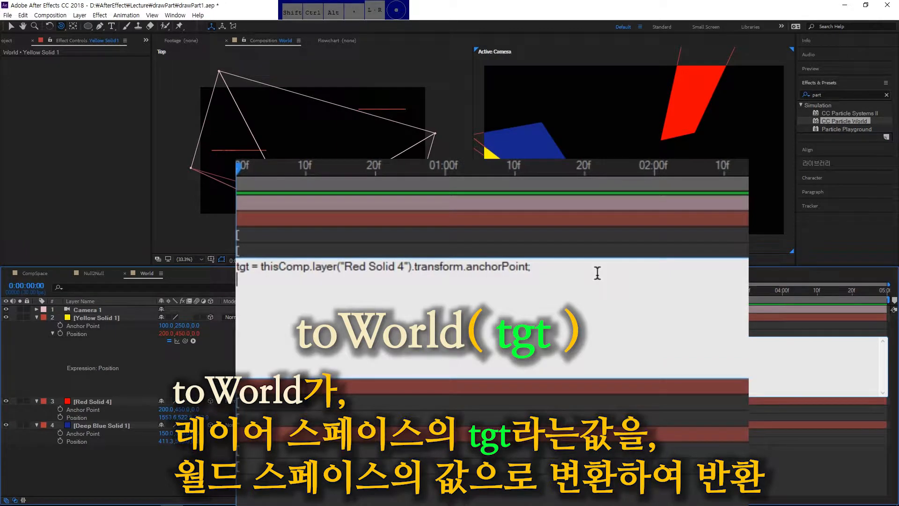
pyautogui.moveTo(185, 341); pyautogui.dragTo(106, 405)
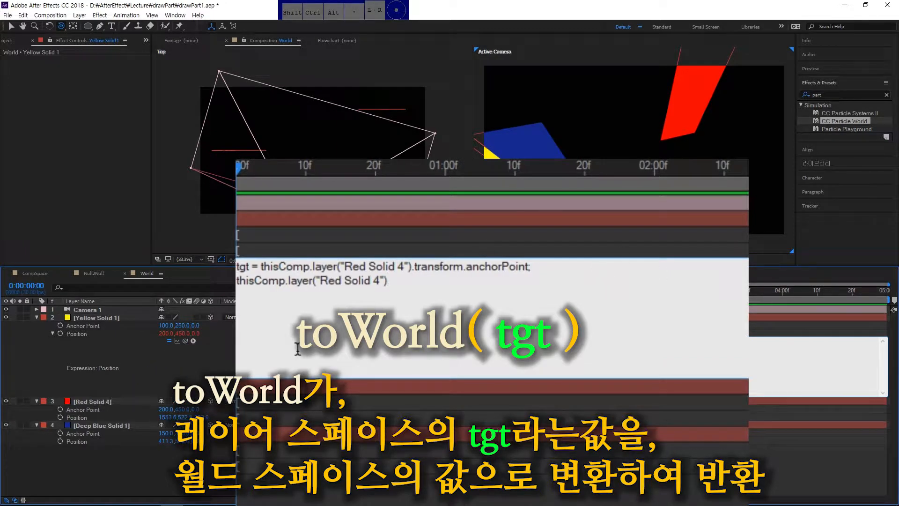
pyautogui.write('.toWorld();')
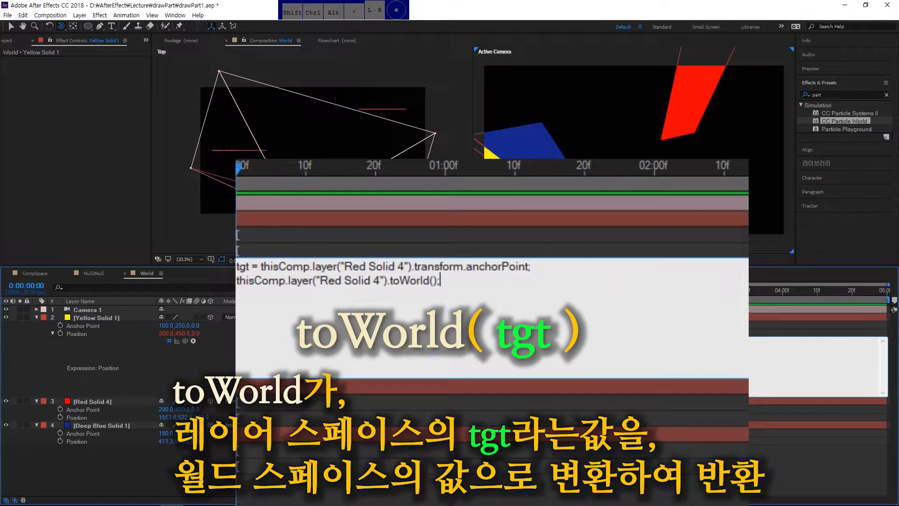
pyautogui.press('Left')
pyautogui.press('Left')
pyautogui.write('tgt')
pyautogui.press('KP_Enter')
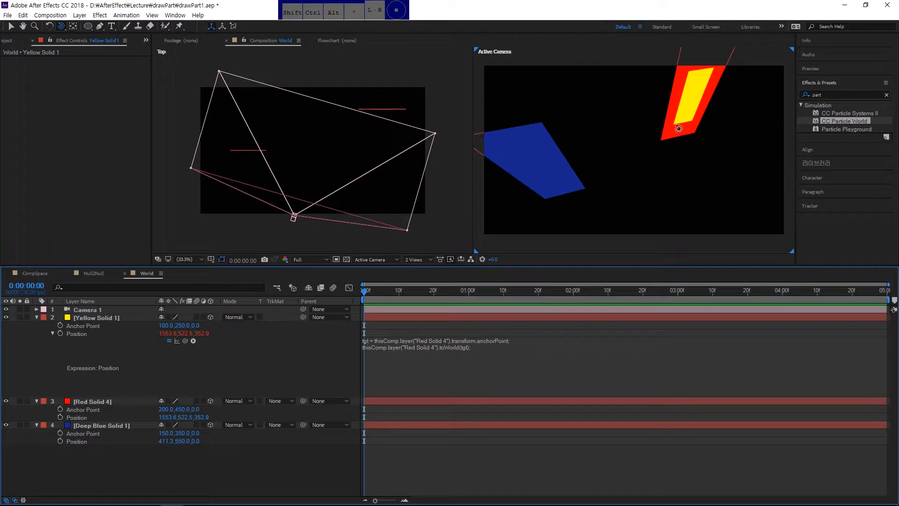
# Examine the yellow solid against Red Solid 4 from another camera angle and review its toWorld expression.
pyautogui.moveTo(679, 128); pyautogui.dragTo(740, 155)
pyautogui.click(335, 380)
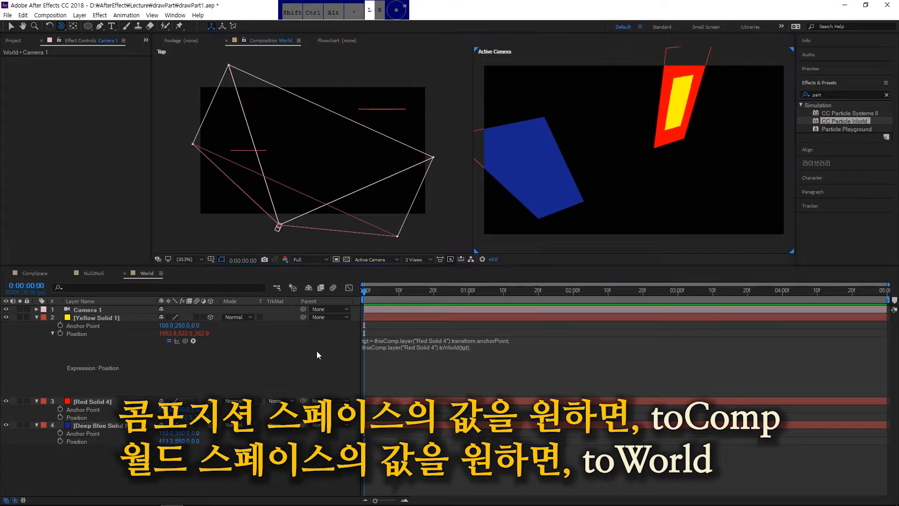
pyautogui.click(455, 349)
pyautogui.click(466, 348)
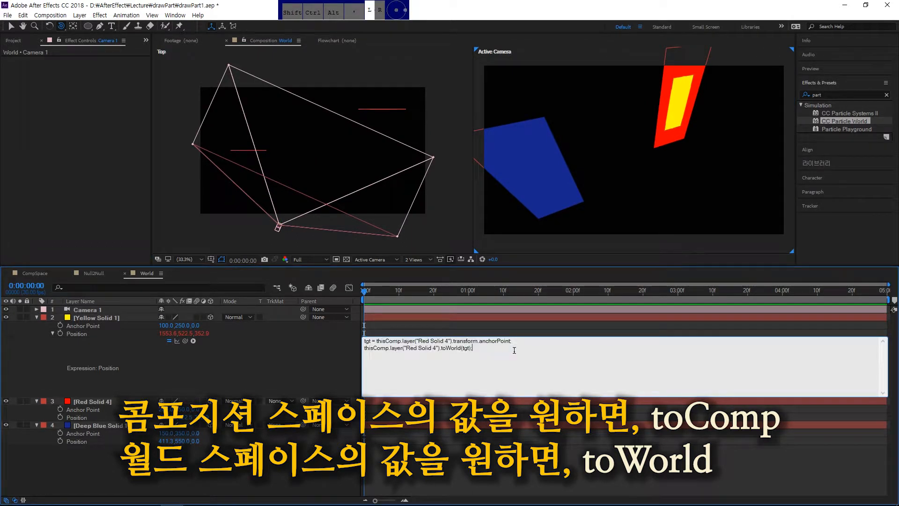
pyautogui.doubleClick(459, 348)
pyautogui.click(585, 366)
pyautogui.click(262, 364)
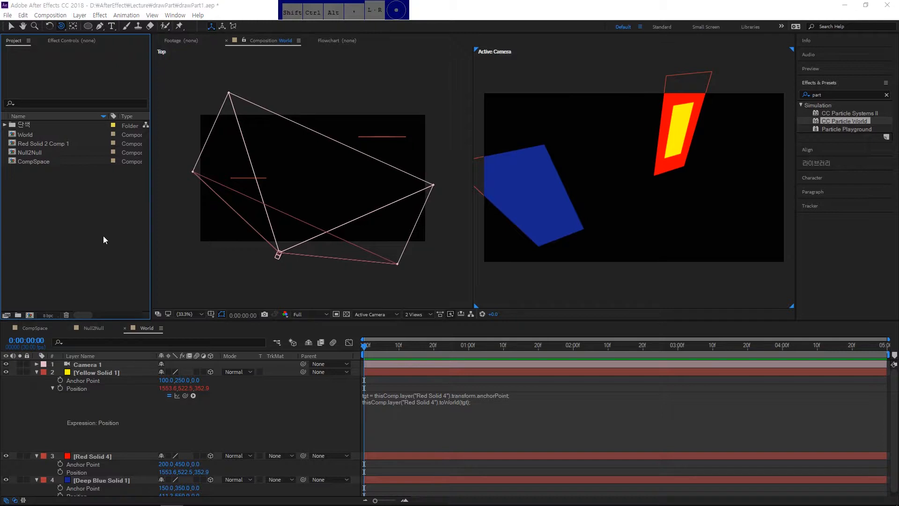
# Create a 1920 × 1080 px composition named parent2parent and add a black solid of the same size to it.
pyautogui.hotkey('ctrl', 'n')
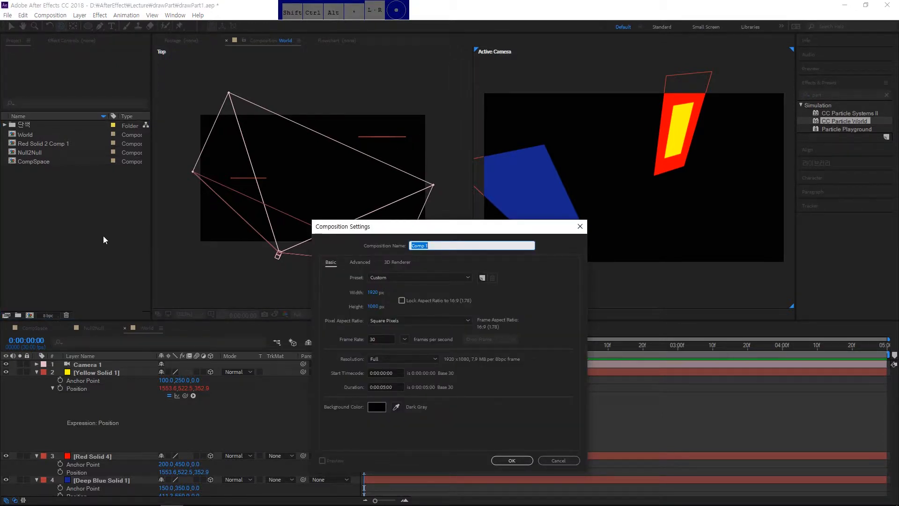
pyautogui.write('parent2')
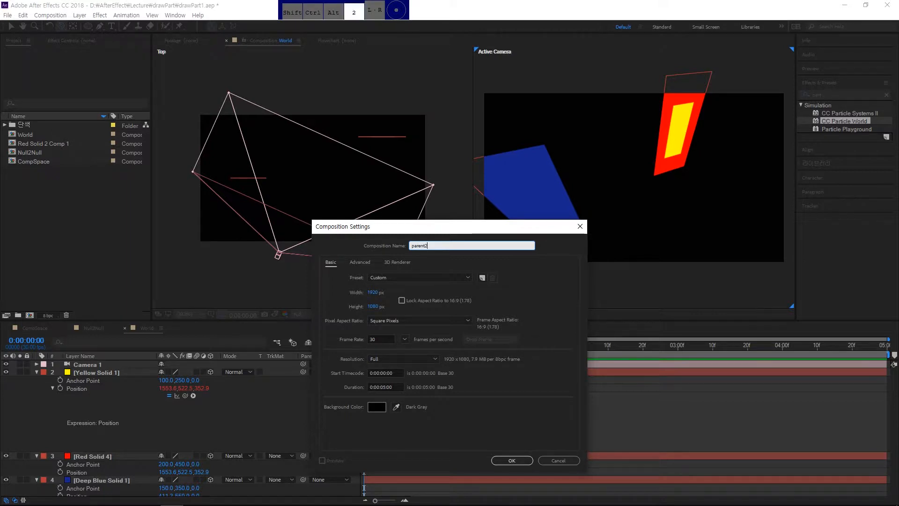
pyautogui.write('parent')
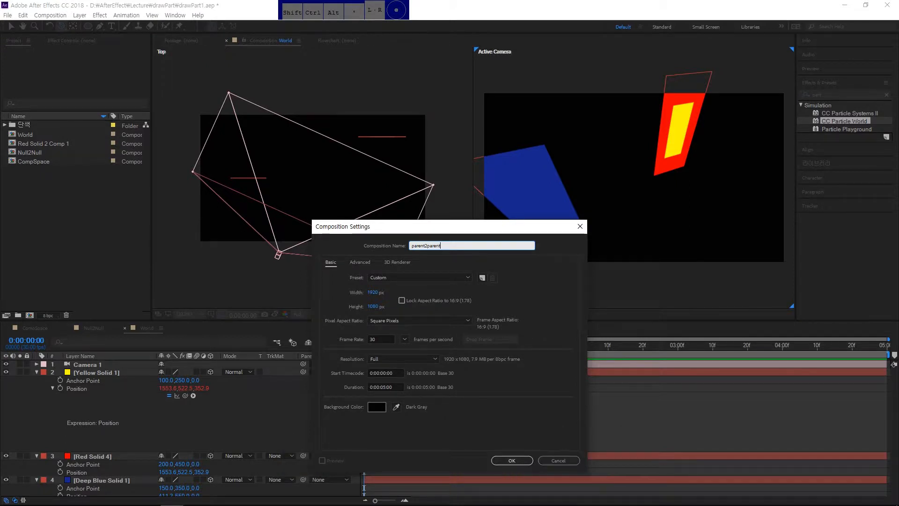
pyautogui.press('Return')
pyautogui.hotkey('ctrl', 'y')
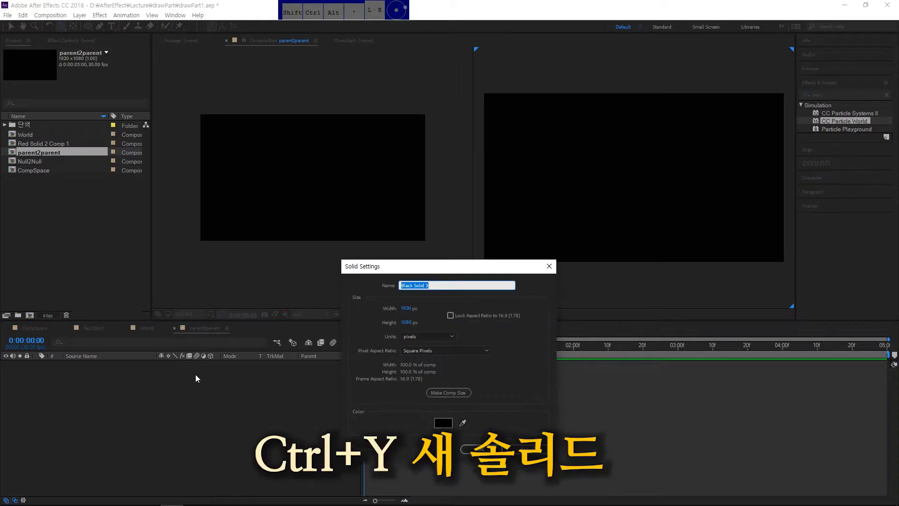
pyautogui.click(478, 445)
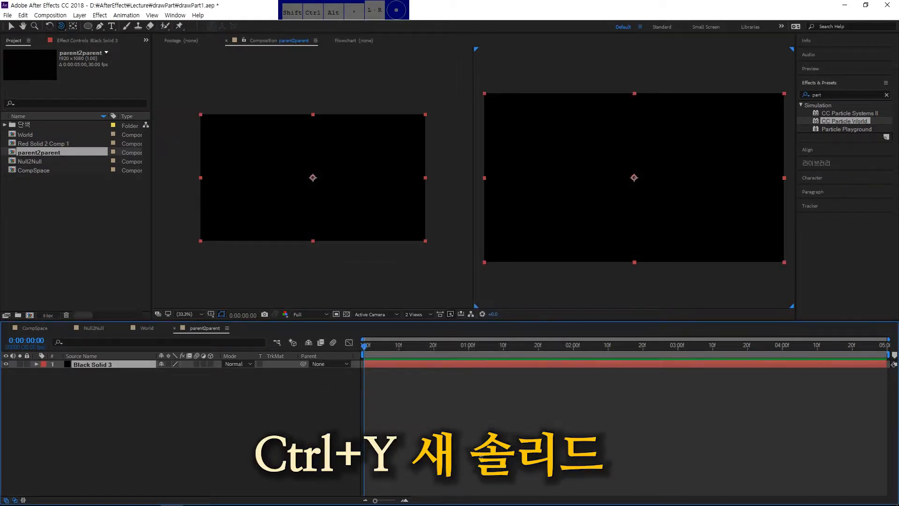
# Apply the Gradient Ramp effect to Black Solid 3 and swap its start and end colors.
pyautogui.click(822, 96)
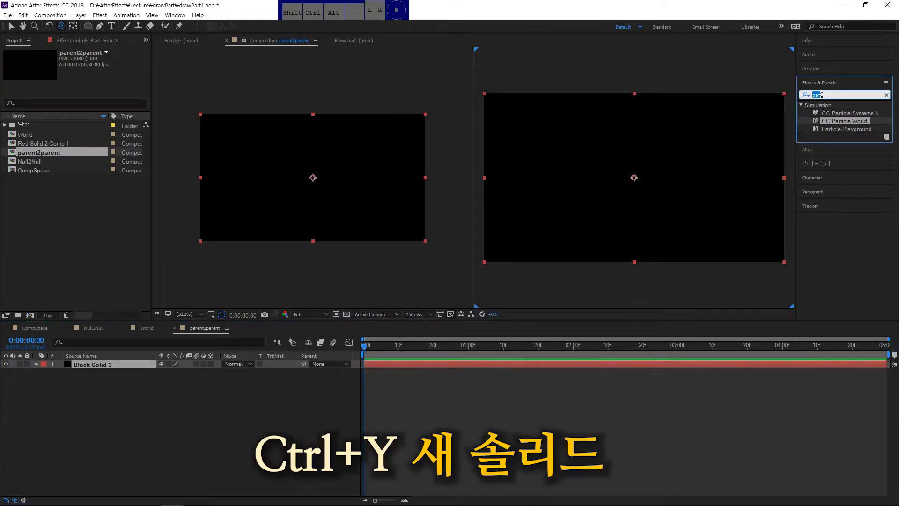
pyautogui.write('ramp')
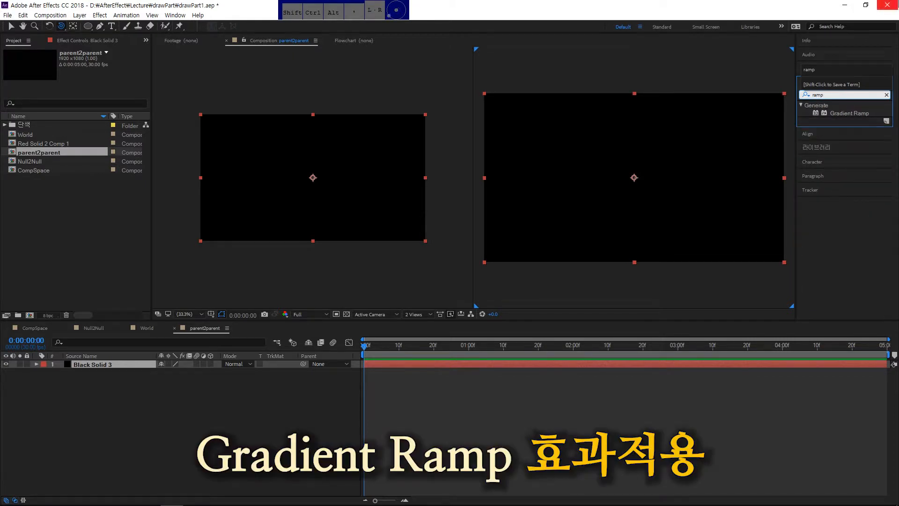
pyautogui.doubleClick(849, 113)
pyautogui.click(103, 123)
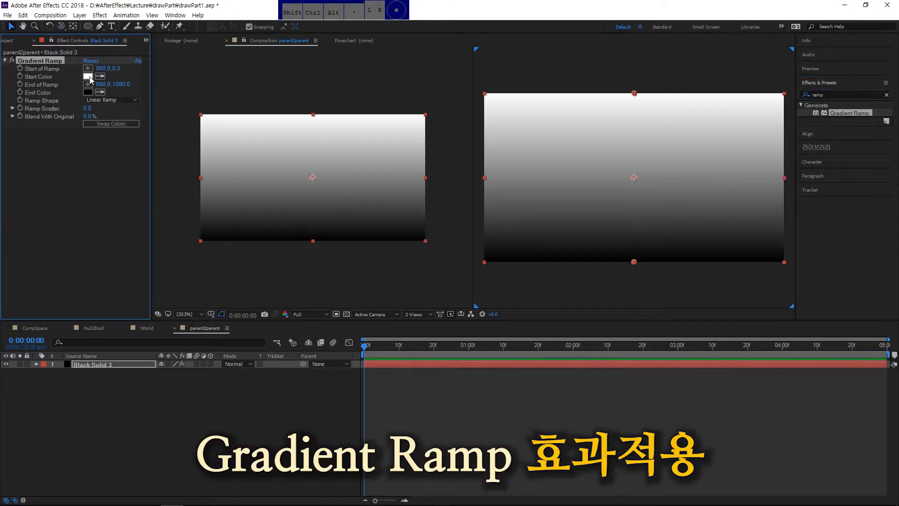
# Set the Gradient Ramp's Start Color to a dark blue.
pyautogui.click(88, 76)
pyautogui.click(629, 371)
pyautogui.click(600, 412)
pyautogui.click(703, 328)
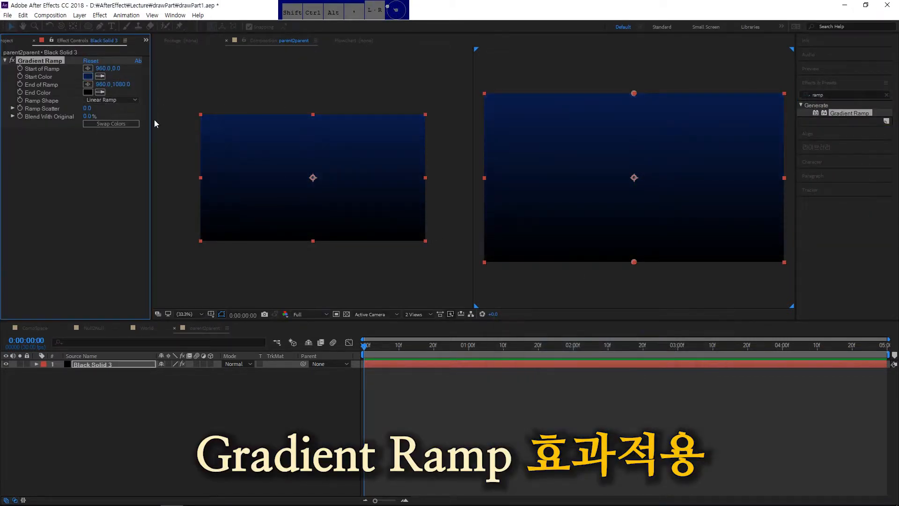
# Move the ramp's start point to the solid's center, about 960, 537, and set Ramp Shape to Radial Ramp.
pyautogui.click(102, 98)
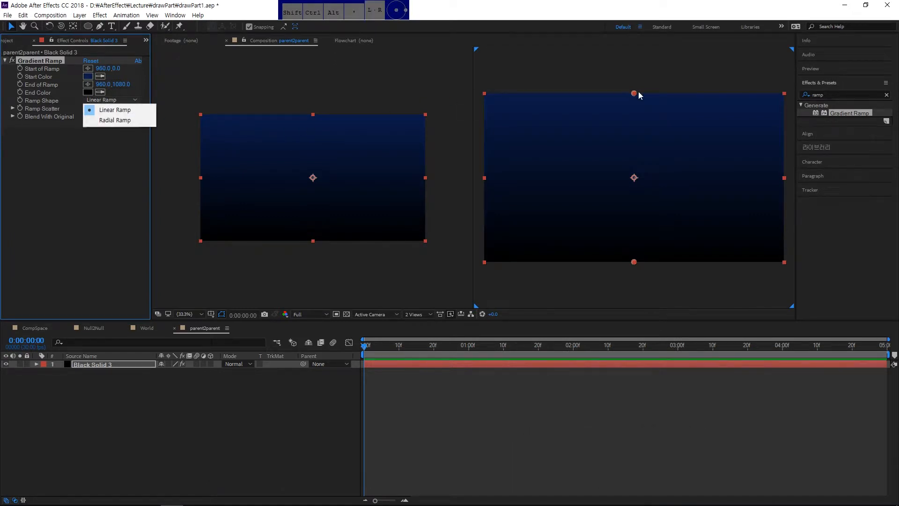
pyautogui.moveTo(638, 95); pyautogui.dragTo(635, 177)
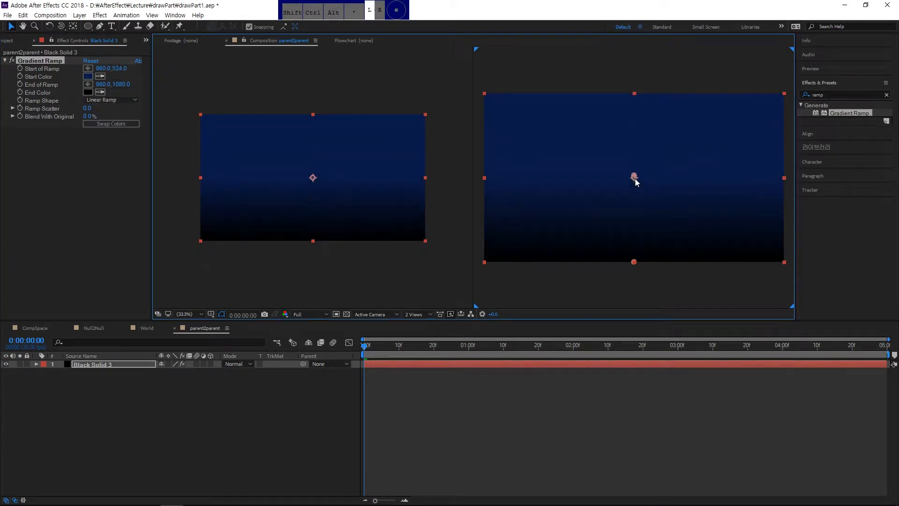
pyautogui.click(111, 100)
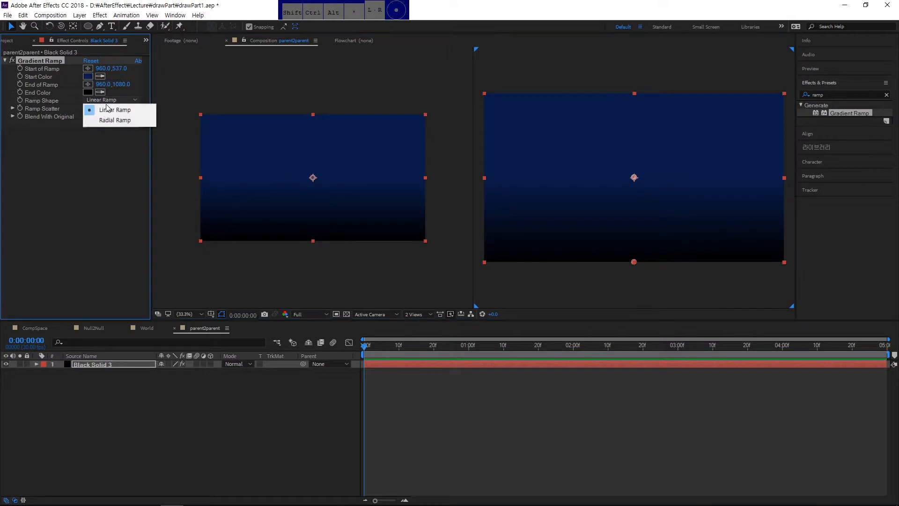
pyautogui.click(116, 120)
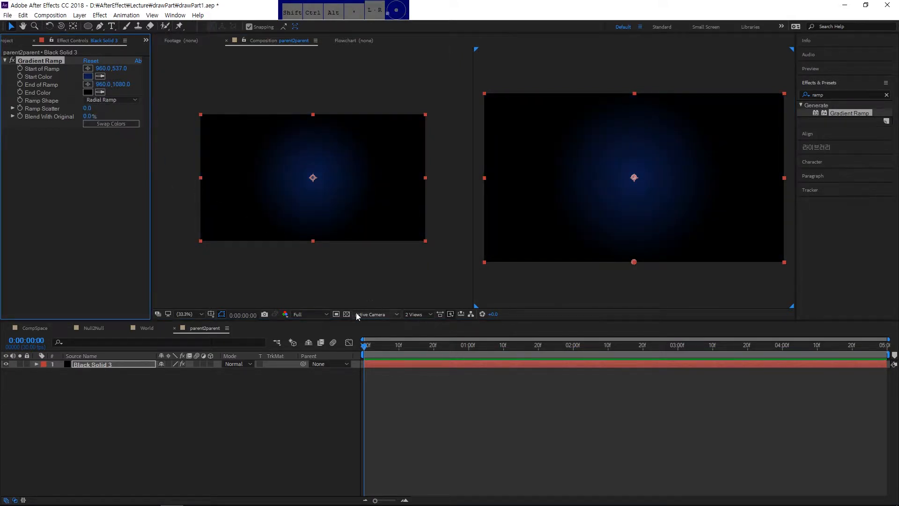
# Show the composition in 1 View and make Black Solid 3 a 3D layer.
pyautogui.click(425, 317)
pyautogui.click(265, 411)
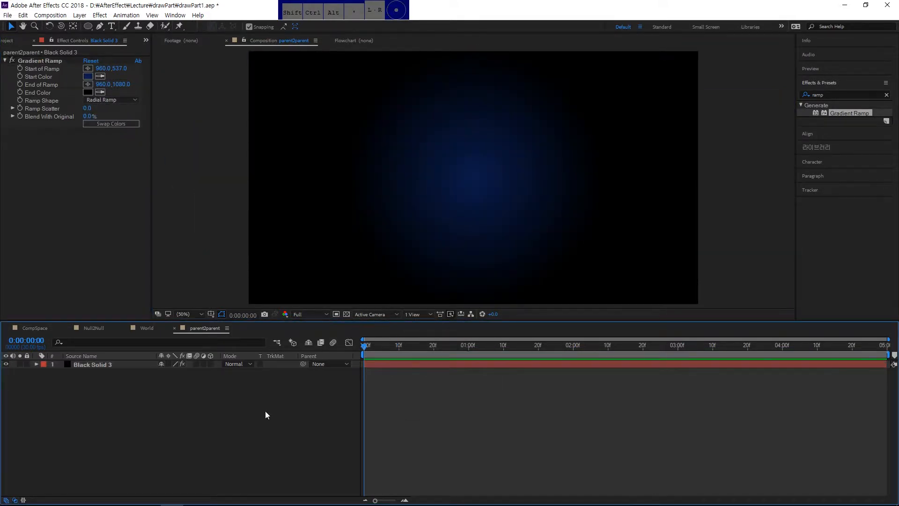
pyautogui.click(210, 364)
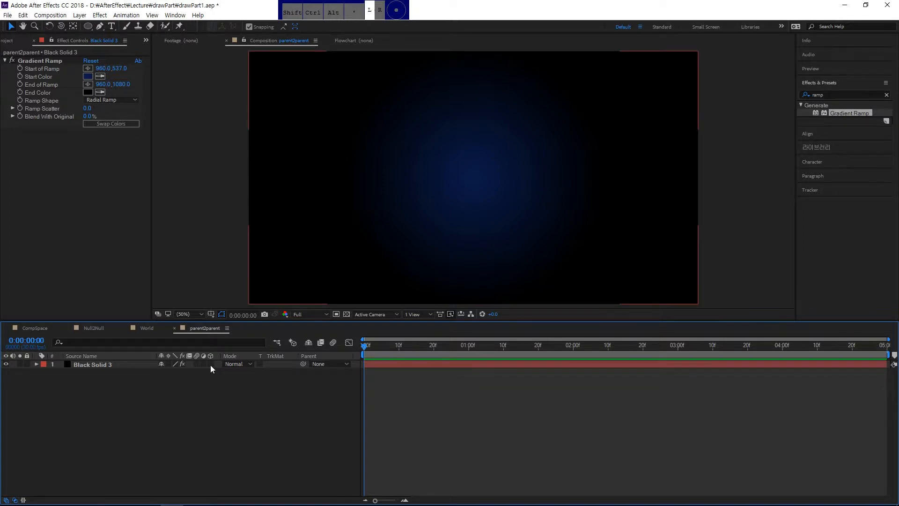
# Set Black Solid 3's X Rotation to 90° and lower it to form a floor near the bottom of the frame.
pyautogui.click(108, 364)
pyautogui.press('r')
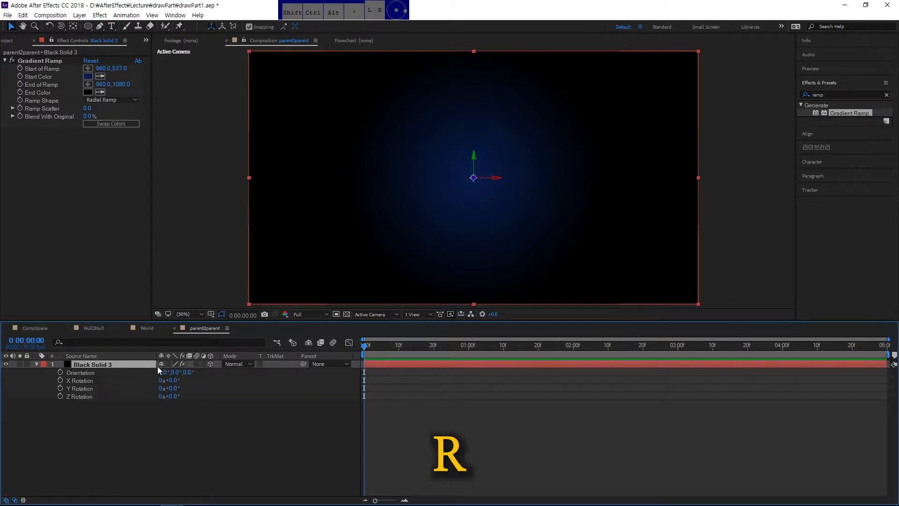
pyautogui.click(171, 380)
pyautogui.write('90')
pyautogui.press('Return')
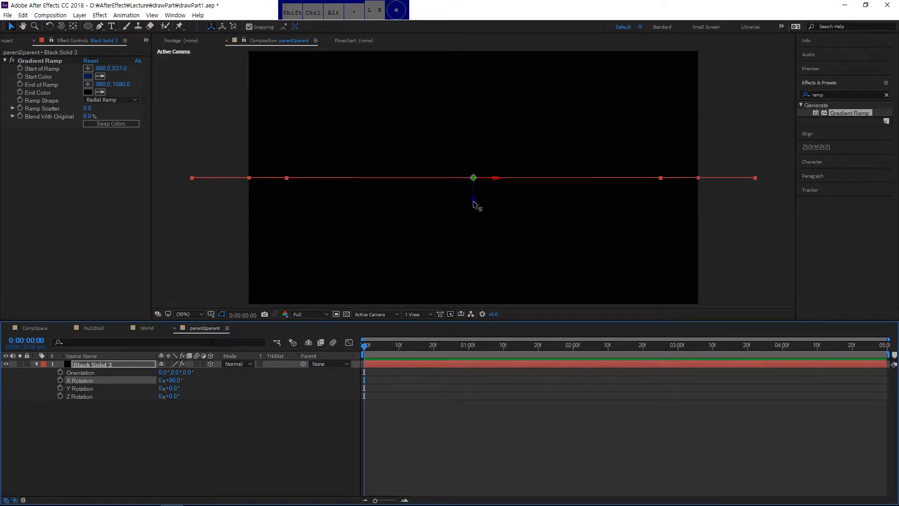
pyautogui.moveTo(473, 202); pyautogui.dragTo(480, 306)
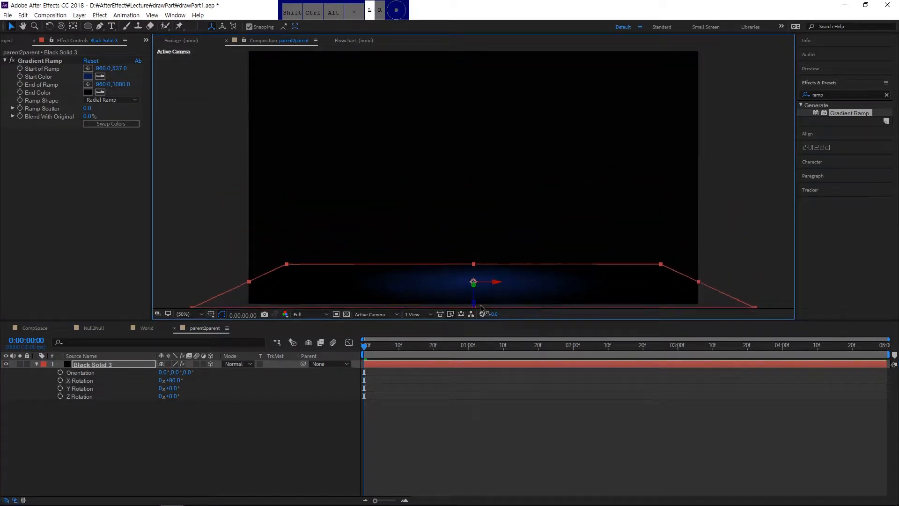
# Scale Black Solid 3 uniformly up to about 238%.
pyautogui.click(86, 364)
pyautogui.press('s')
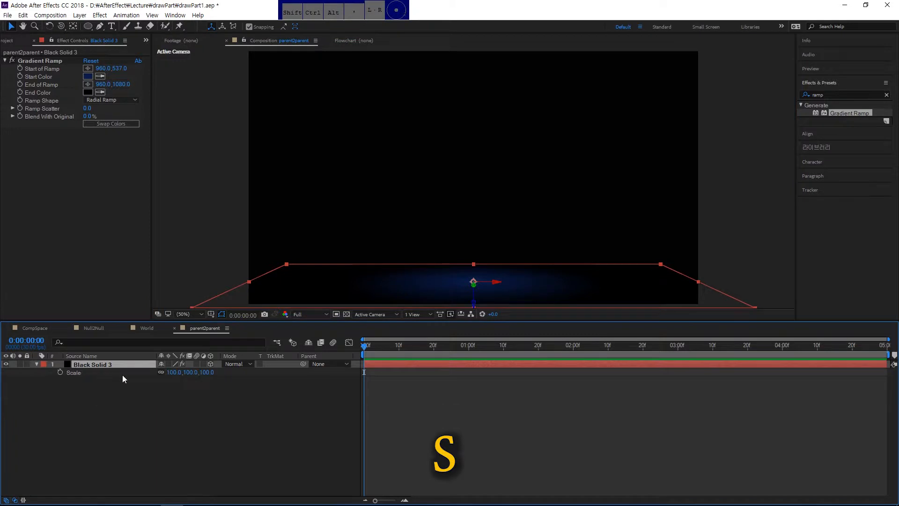
pyautogui.moveTo(186, 373); pyautogui.dragTo(250, 375)
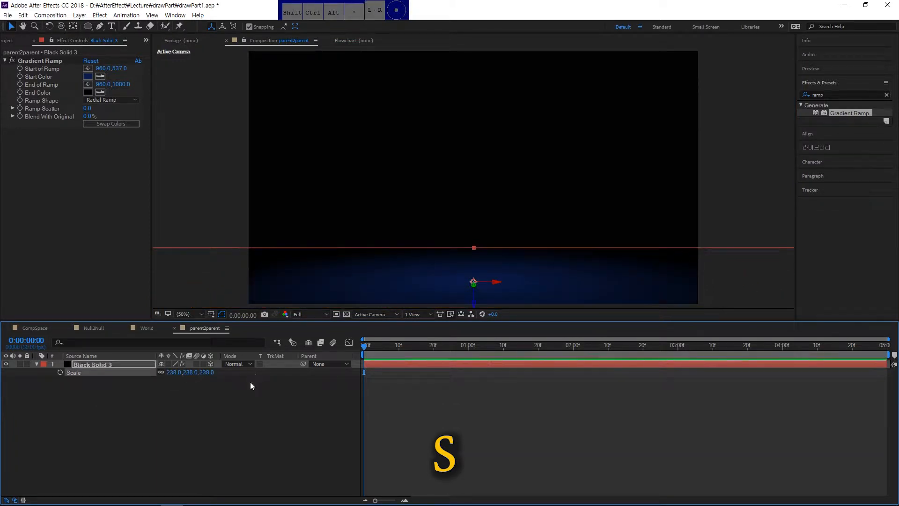
pyautogui.click(239, 424)
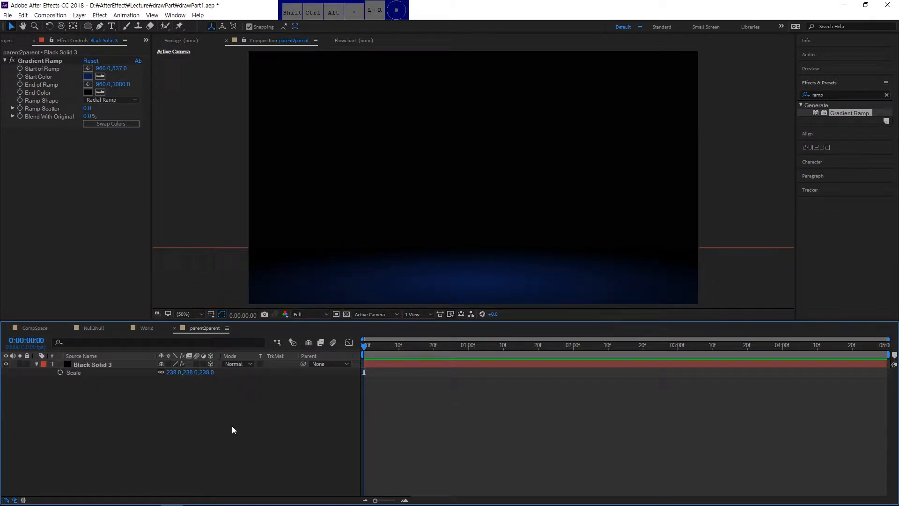
# Add a text layer reading 무조건한다.
pyautogui.hotkey('ctrl', 'alt', 'shift', 't')
pyautogui.write('무')
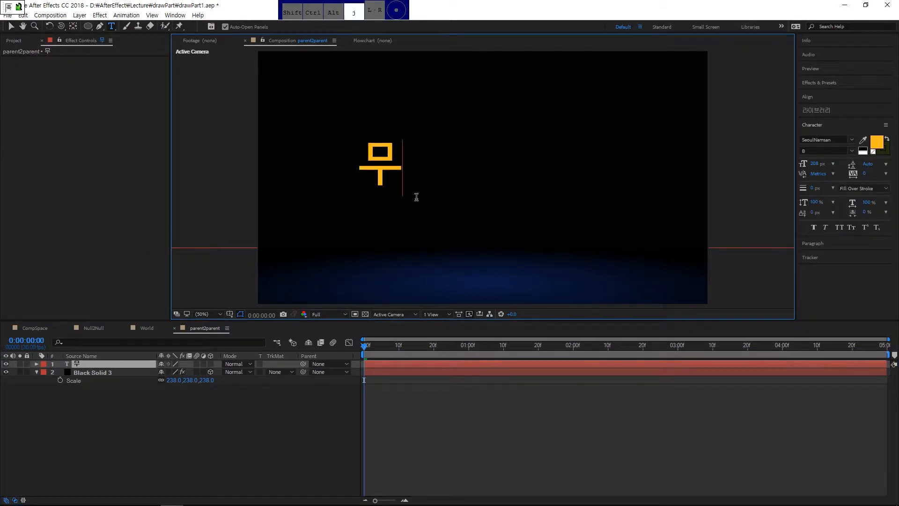
pyautogui.write('조건한다')
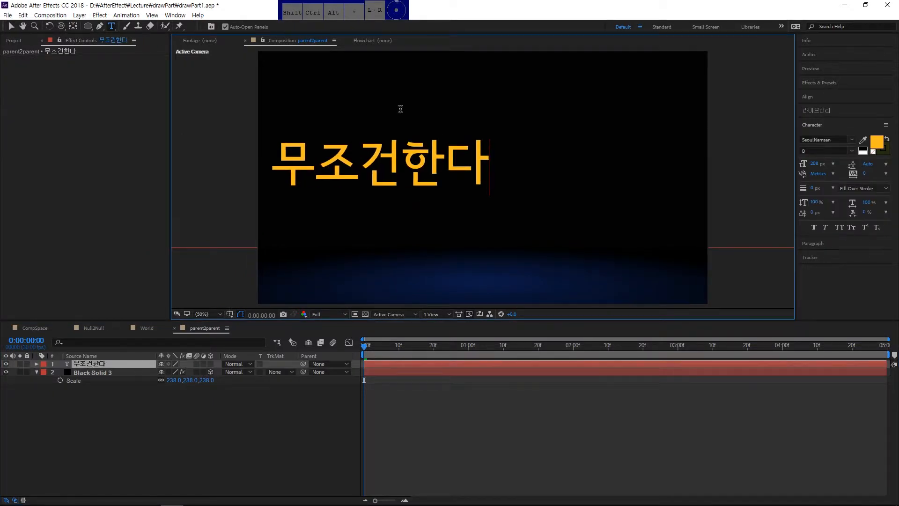
pyautogui.click(11, 26)
# Center the text layer horizontally and vertically in the composition and make it a 3D layer.
pyautogui.click(814, 99)
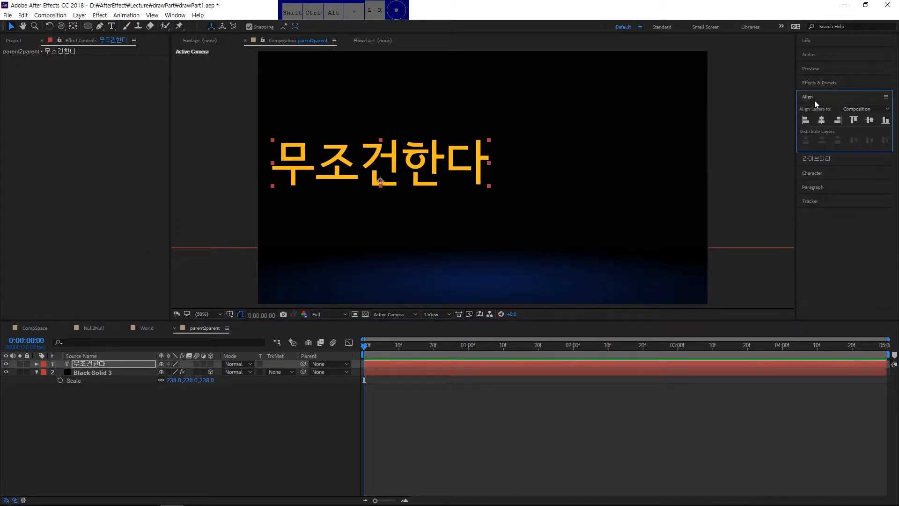
pyautogui.click(822, 120)
pyautogui.click(869, 119)
pyautogui.click(300, 443)
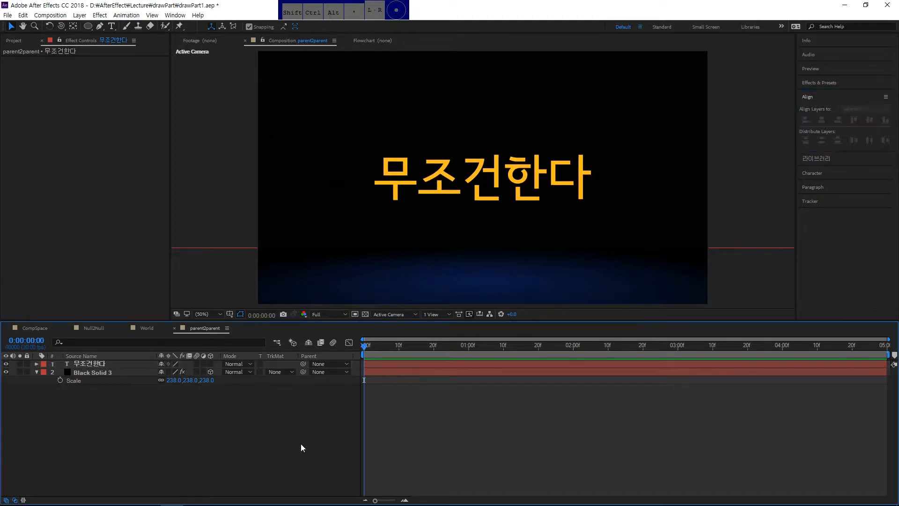
pyautogui.click(211, 363)
pyautogui.click(247, 448)
# Add a null object named Null1 and copy the text layer's X position into its Position.
pyautogui.rightClick(212, 418)
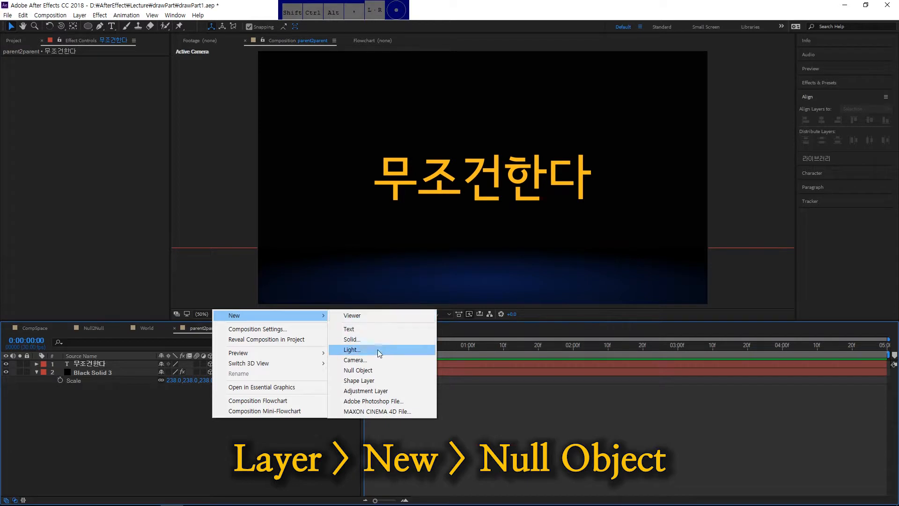
pyautogui.click(360, 370)
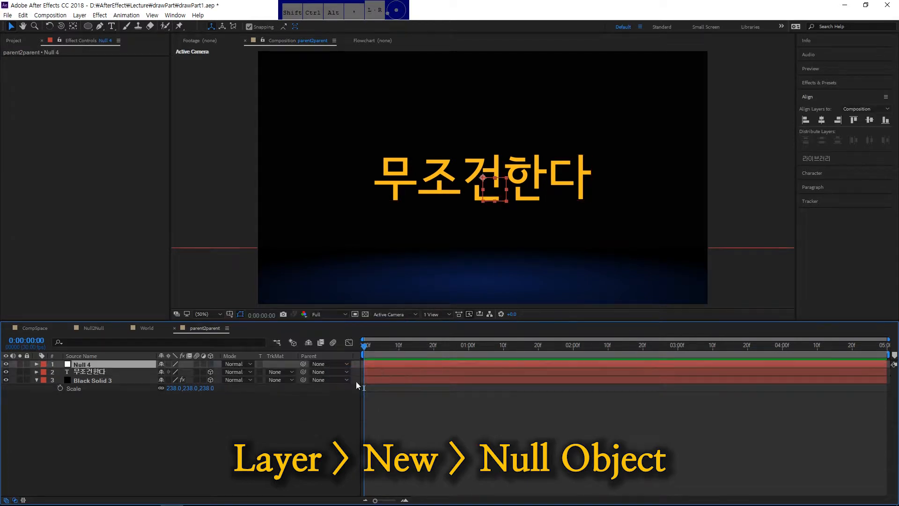
pyautogui.keyDown('shift'); pyautogui.click(111, 370); pyautogui.keyUp('shift')
pyautogui.press('p')
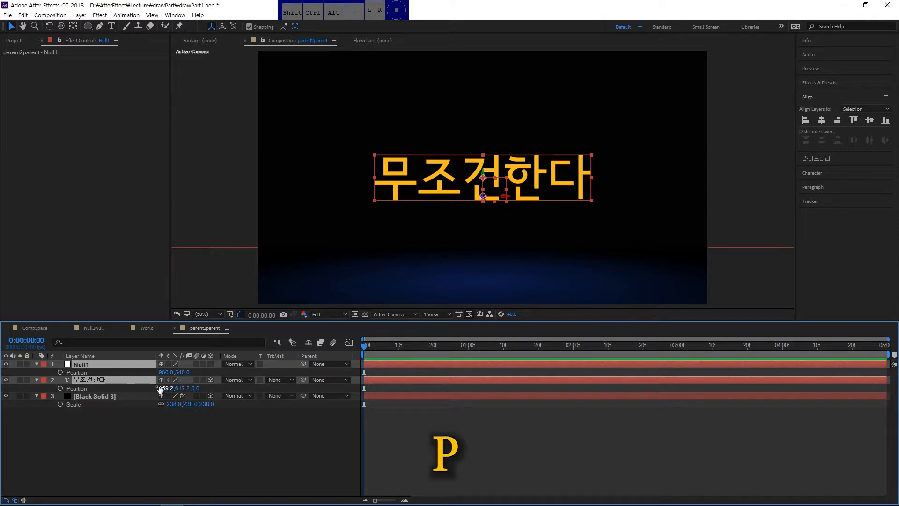
pyautogui.hotkey('ctrl', 'c')
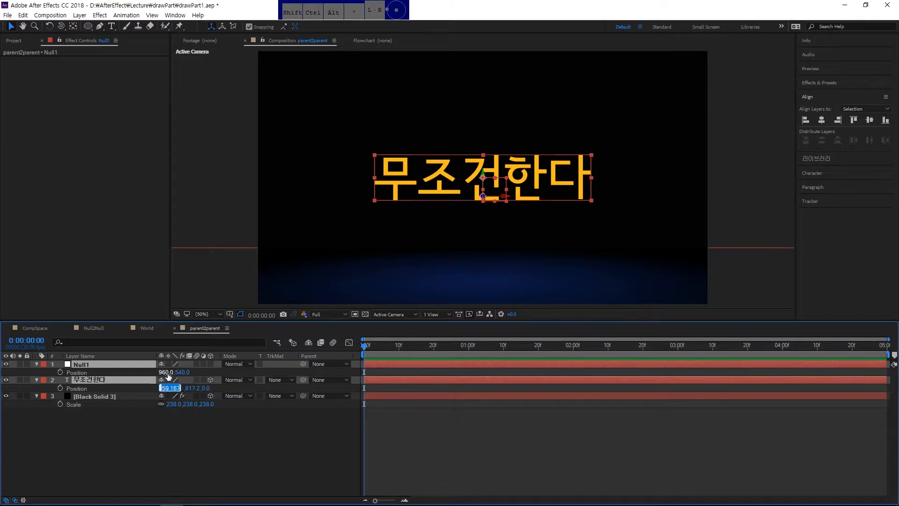
pyautogui.click(166, 372)
pyautogui.hotkey('ctrl', 'v')
pyautogui.press('Return')
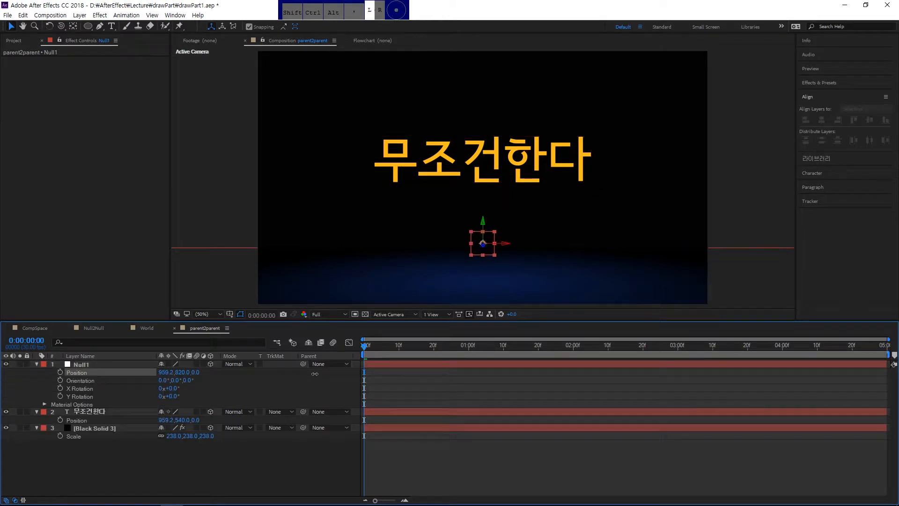
# Keyframe Null1's Position to rise from Y 841 at the first frame to Y 15 at 0:00:03:00.
pyautogui.moveTo(315, 373); pyautogui.dragTo(678, 365)
pyautogui.click(60, 372)
pyautogui.click(577, 345)
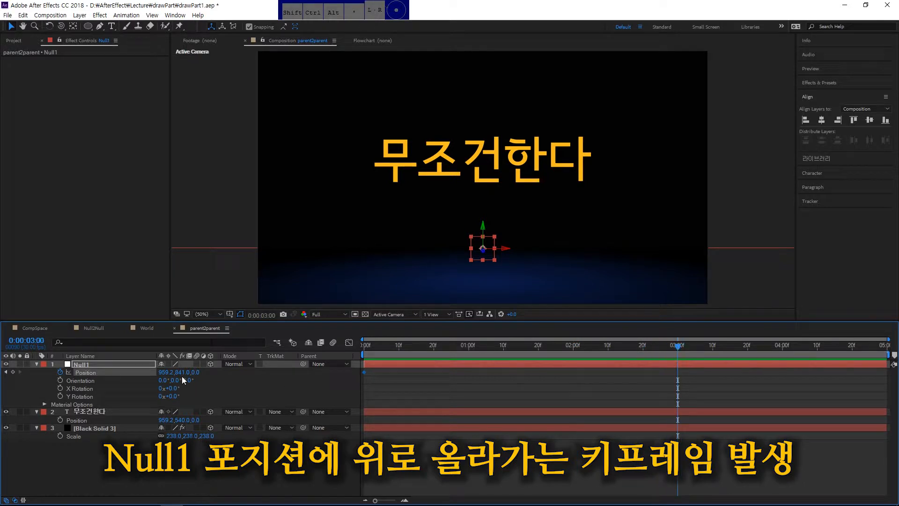
pyautogui.moveTo(181, 375); pyautogui.dragTo(120, 378)
pyautogui.moveTo(178, 374); pyautogui.dragTo(140, 376)
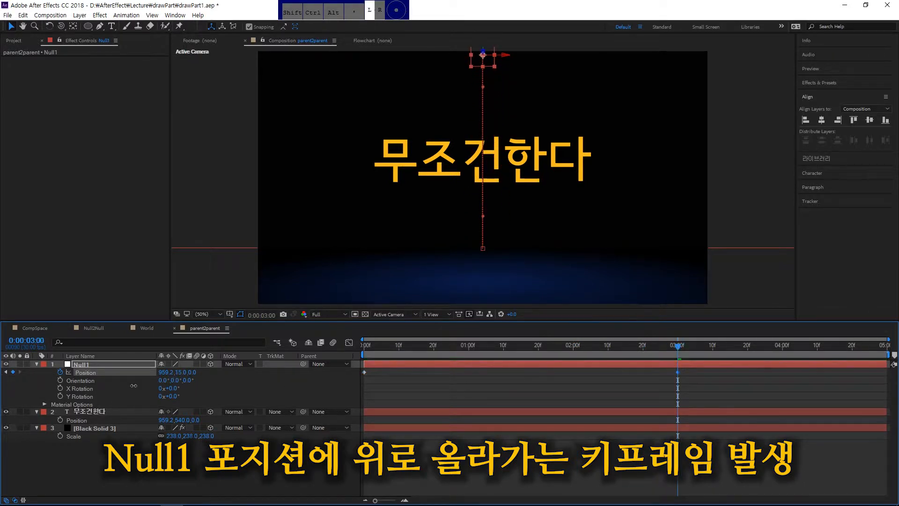
pyautogui.click(453, 438)
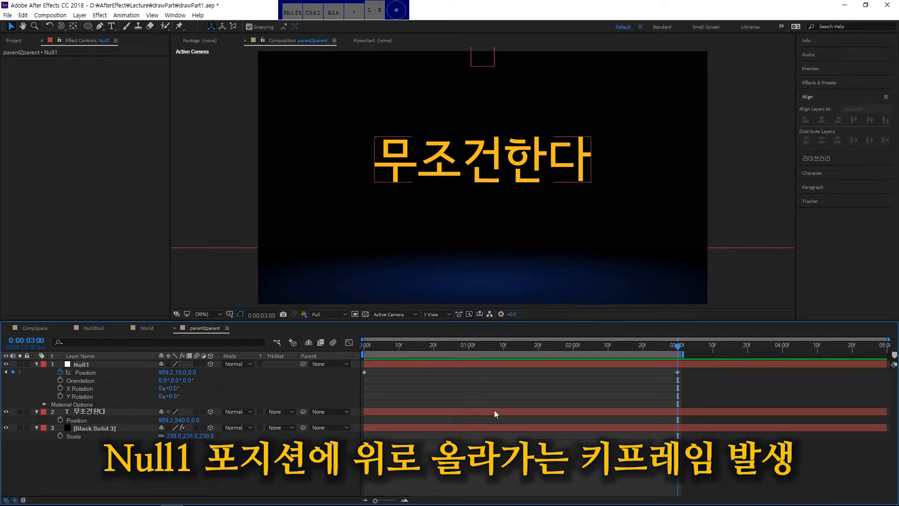
# Keyframe Null1's Y Rotation from 0 at the first frame to two full turns at 0:00:03:00, then return near the start.
pyautogui.click(100, 365)
pyautogui.press('r')
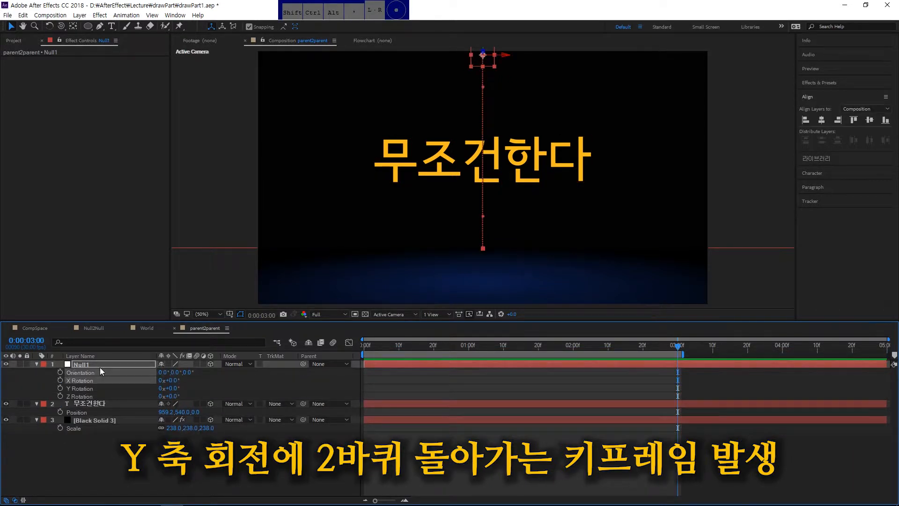
pyautogui.press('Home')
pyautogui.click(61, 388)
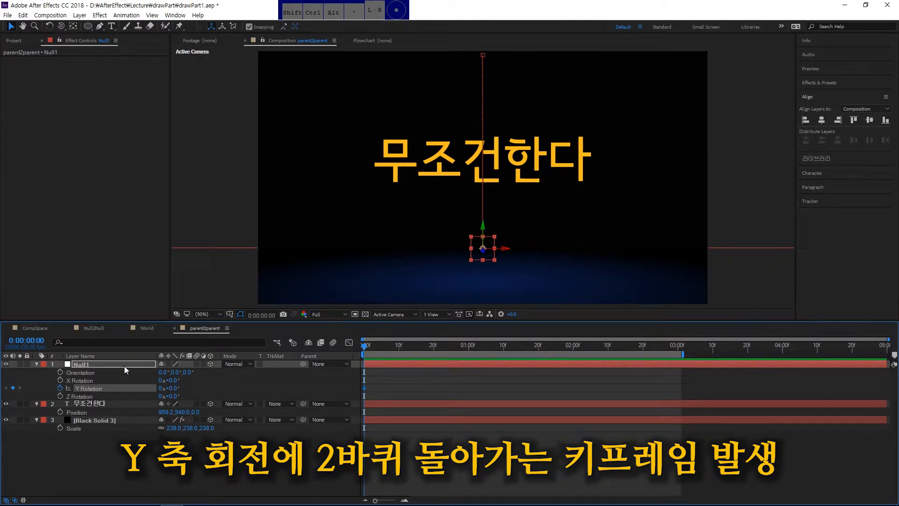
pyautogui.hotkey('shift', 'p')
pyautogui.click(19, 371)
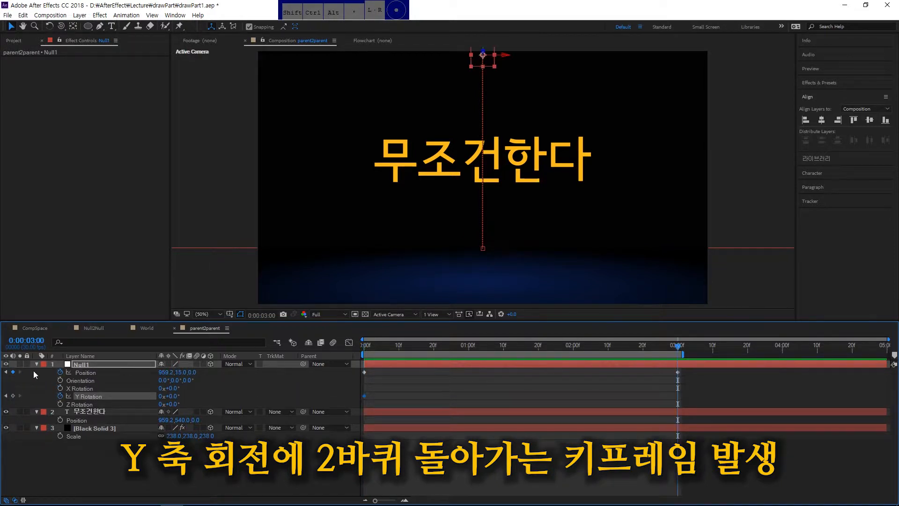
pyautogui.click(161, 398)
pyautogui.moveTo(668, 349); pyautogui.dragTo(366, 349)
# Add a two-node camera and orbit it to view the text and floor from a raised angle.
pyautogui.rightClick(192, 472)
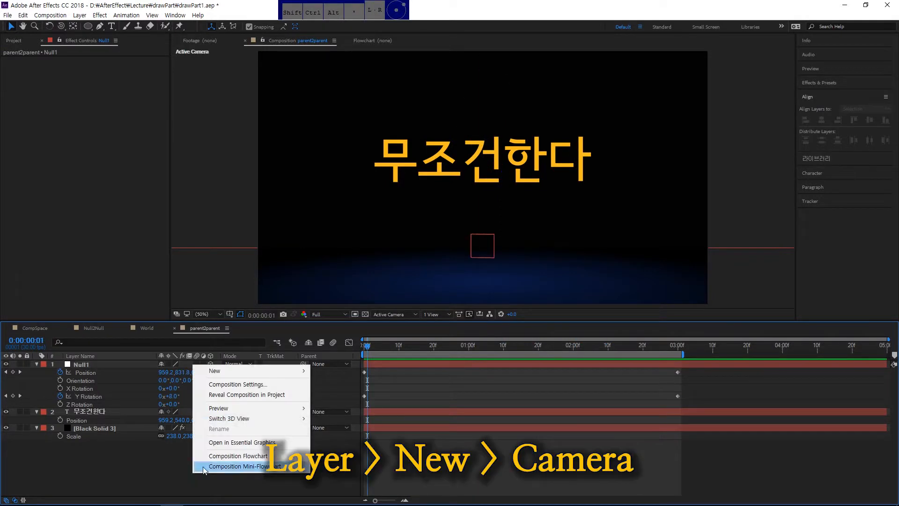
pyautogui.click(369, 412)
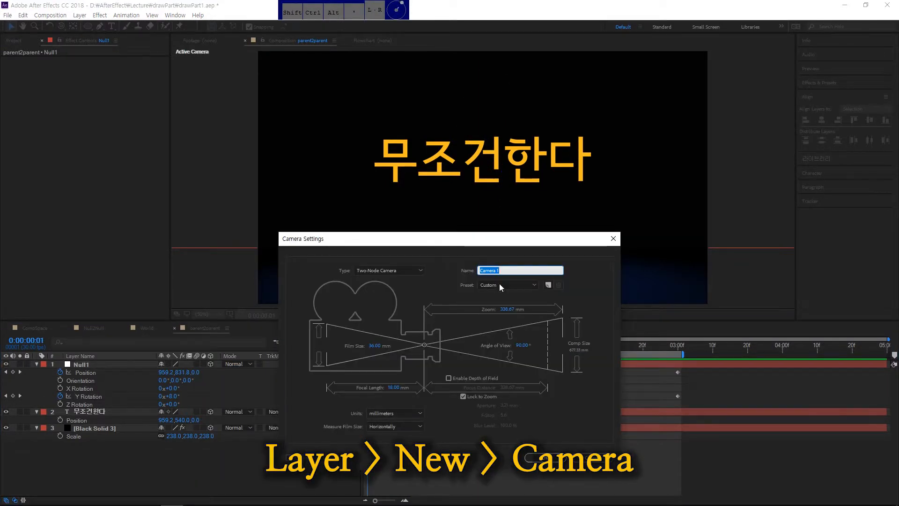
pyautogui.click(536, 458)
pyautogui.moveTo(501, 184); pyautogui.dragTo(505, 185)
# Move the current time to 0:00:00:13 and duplicate the animated Null1 layer.
pyautogui.moveTo(367, 347); pyautogui.dragTo(410, 356)
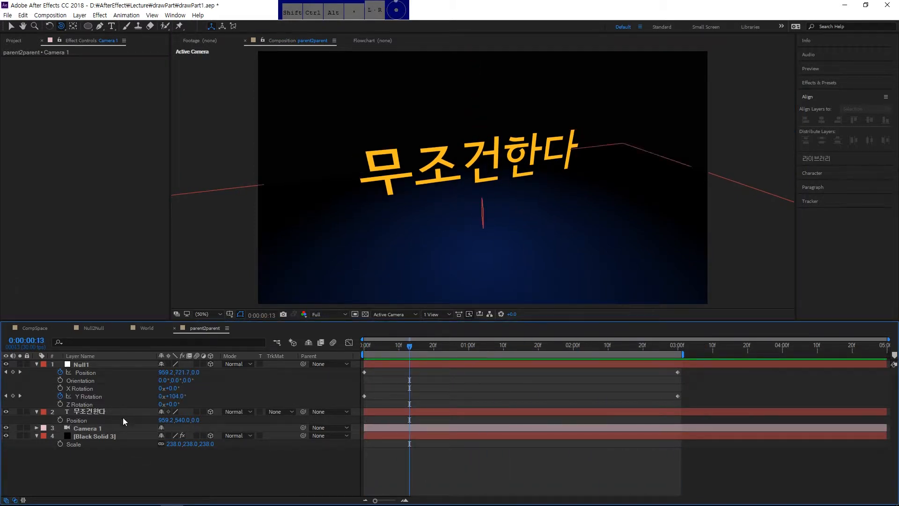
pyautogui.click(106, 366)
pyautogui.hotkey('ctrl', 'alt', 'shift', 'y')
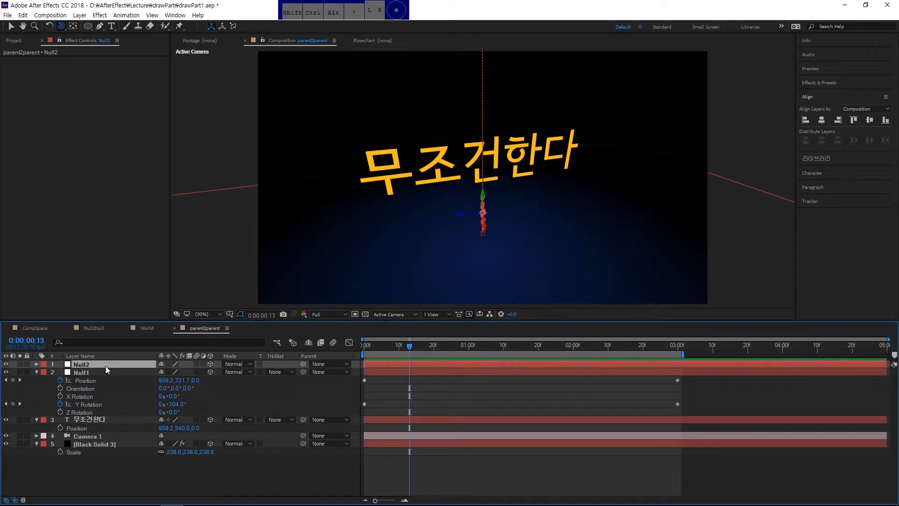
# Remove the Position and Y Rotation animation from the duplicated Null2 layer, keeping its first-frame values.
pyautogui.press('Home')
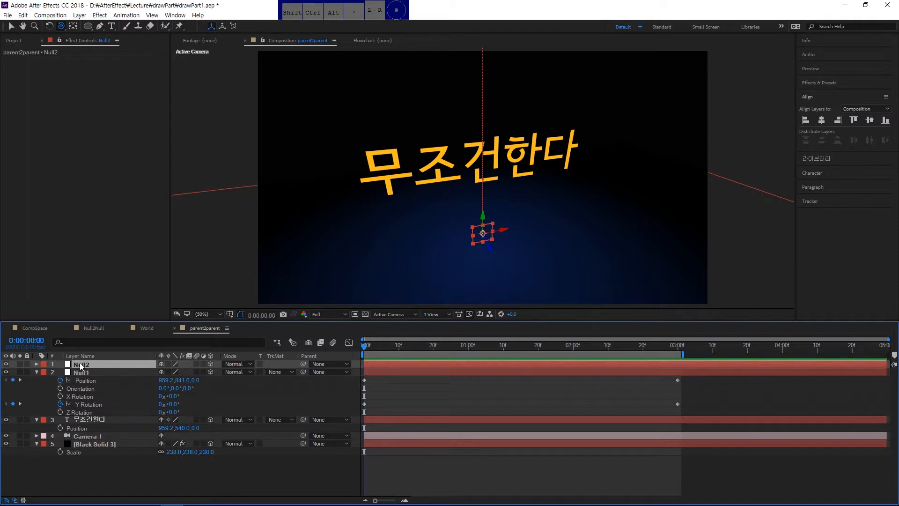
pyautogui.press('u')
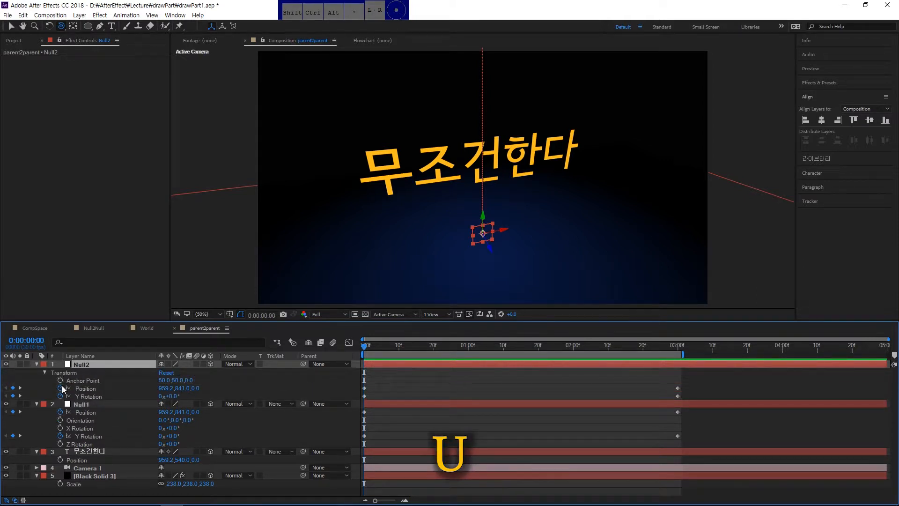
pyautogui.click(60, 388)
pyautogui.click(60, 396)
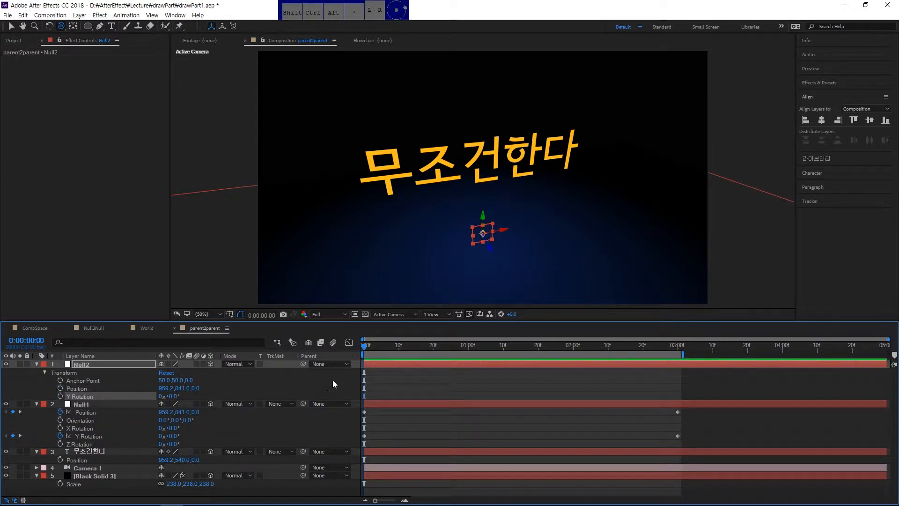
# Parent Null2 to Null1 and offset Null2's Z Position to -470.
pyautogui.moveTo(379, 352); pyautogui.dragTo(357, 350)
pyautogui.moveTo(304, 367); pyautogui.dragTo(75, 406)
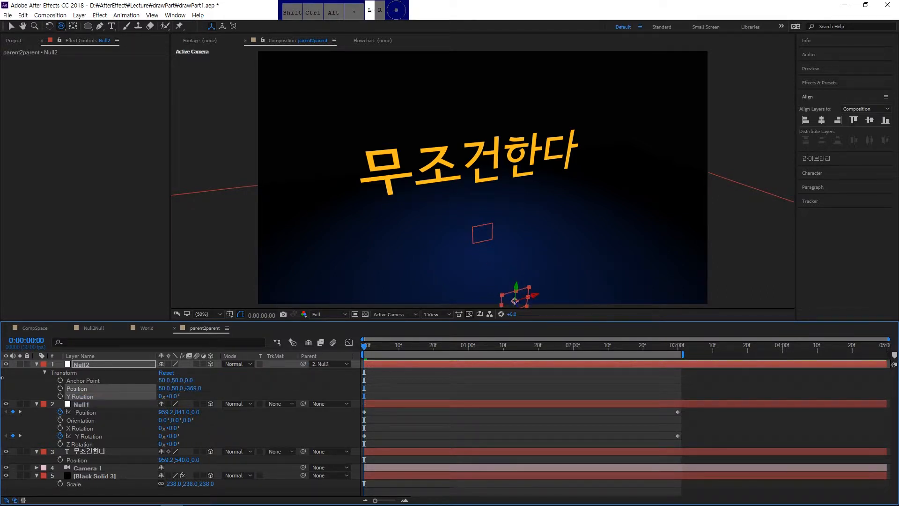
pyautogui.moveTo(539, 261); pyautogui.dragTo(527, 252)
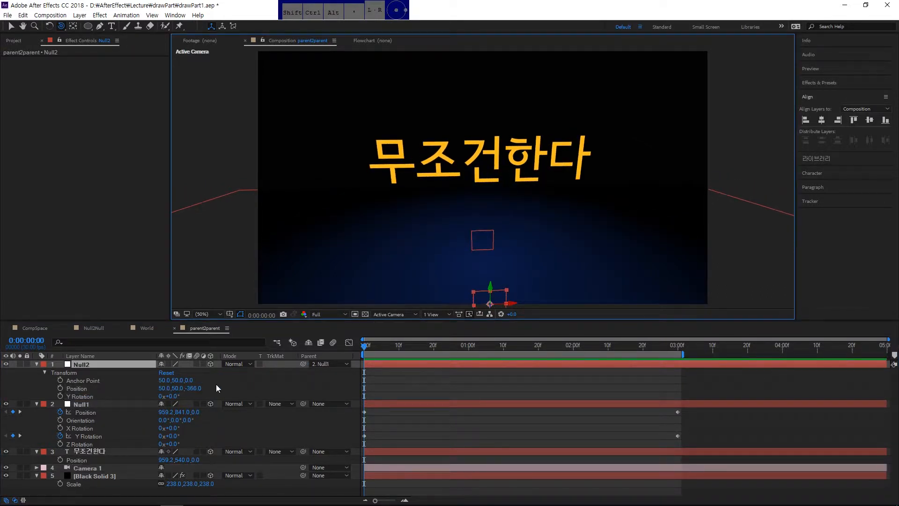
pyautogui.moveTo(365, 347); pyautogui.dragTo(493, 349)
pyautogui.moveTo(193, 388); pyautogui.dragTo(145, 389)
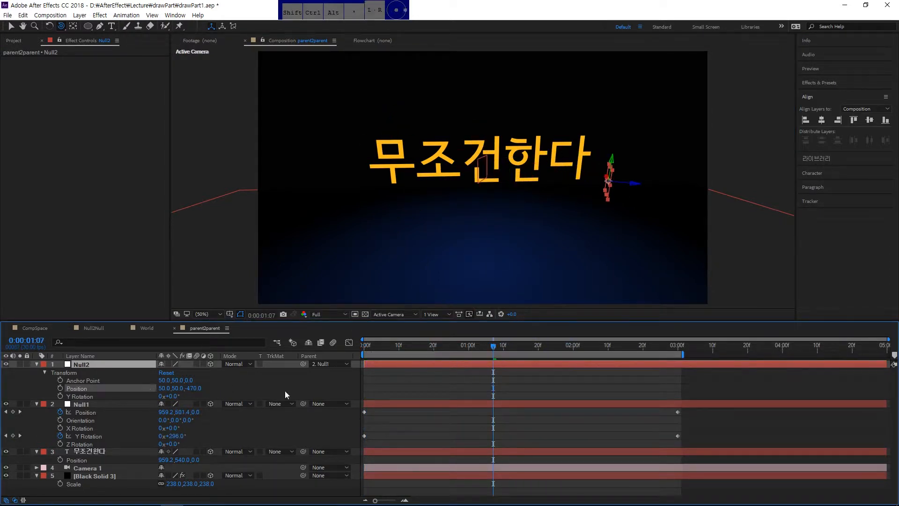
# Keyframe Null2's Z Position from -470 at the first frame to 0 at 0:00:02:05.
pyautogui.moveTo(468, 348); pyautogui.dragTo(332, 355)
pyautogui.press('space')
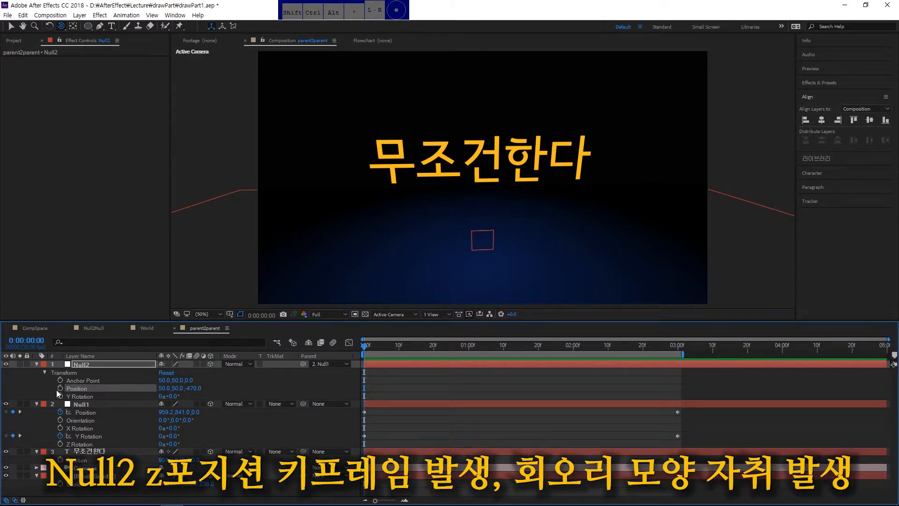
pyautogui.moveTo(354, 355); pyautogui.dragTo(591, 362)
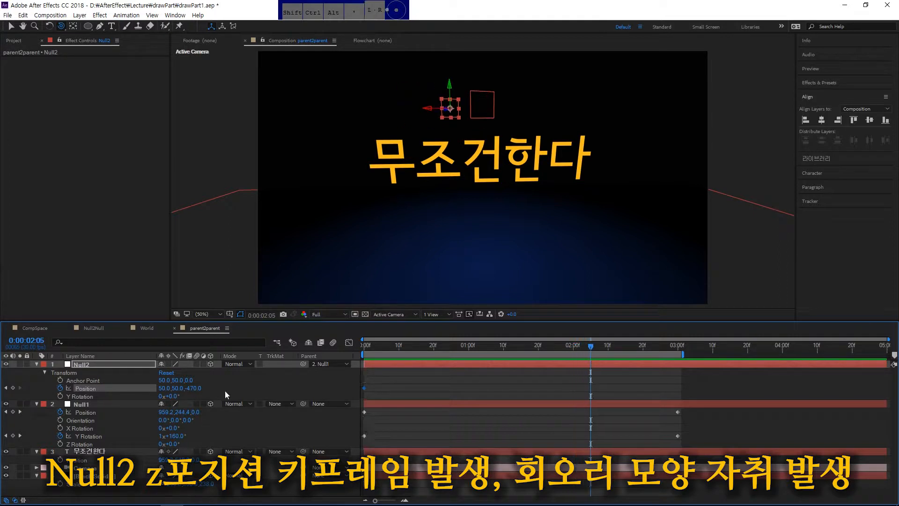
pyautogui.write('0')
pyautogui.press('Return')
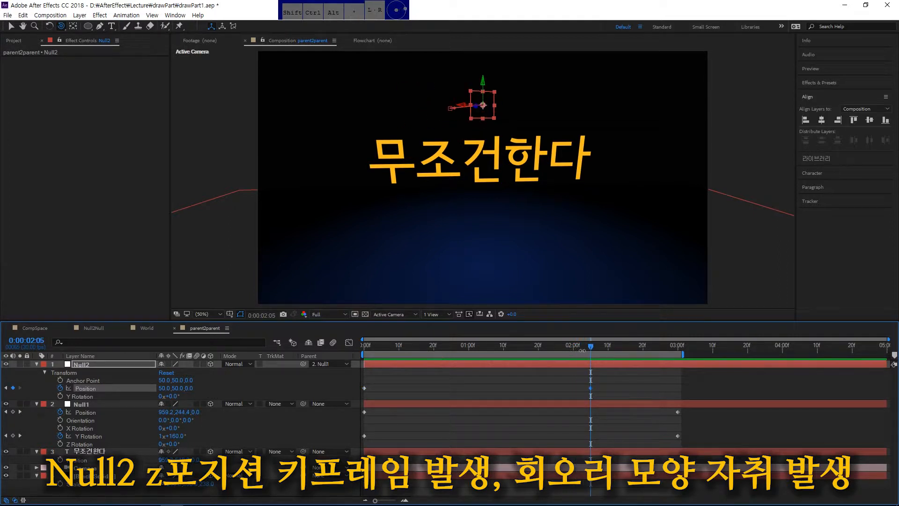
# Keyframe an increased Z Position for Null2 at 0:00:03:00, then scrub the animation and orbit the camera to review its spiral path.
pyautogui.moveTo(591, 347); pyautogui.dragTo(618, 351)
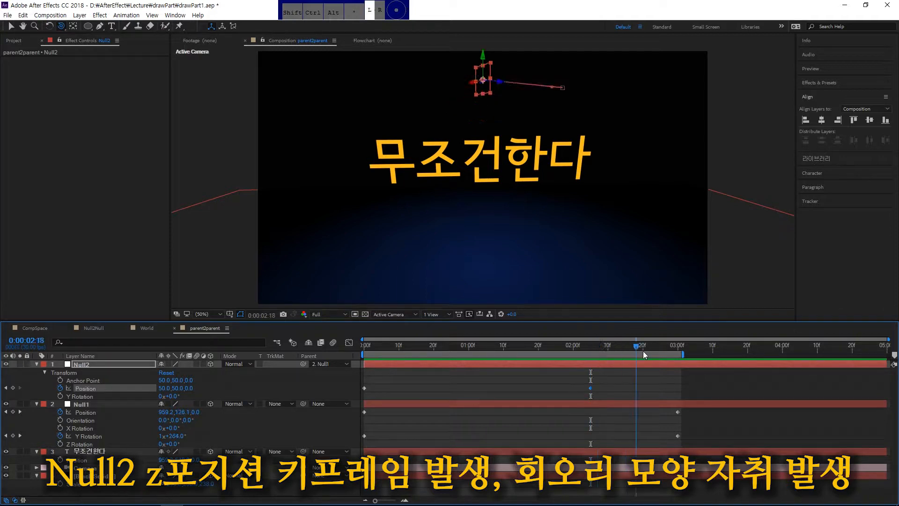
pyautogui.click(20, 412)
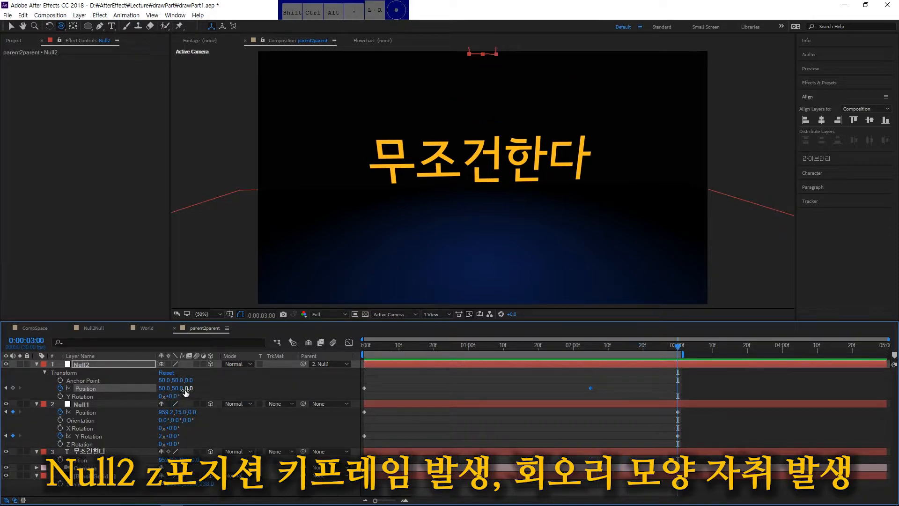
pyautogui.moveTo(186, 392); pyautogui.dragTo(268, 398)
pyautogui.press('Home')
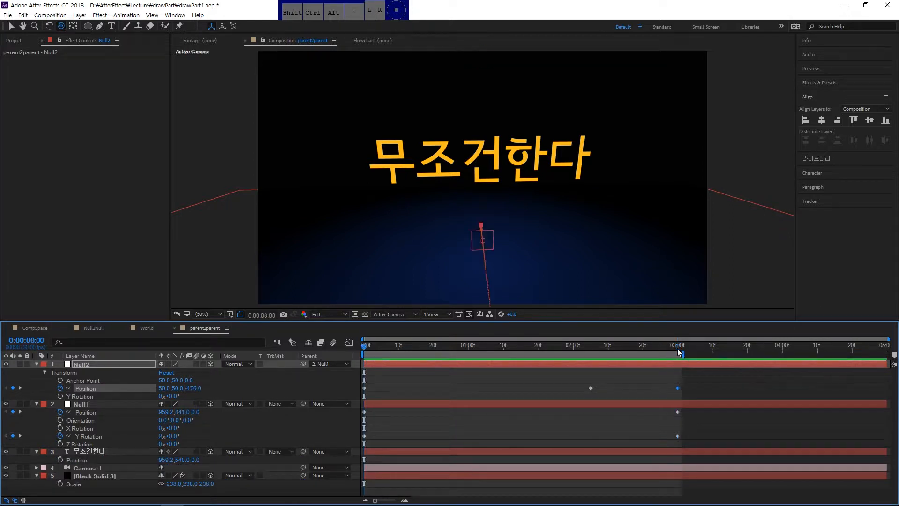
pyautogui.moveTo(391, 342); pyautogui.dragTo(635, 354)
pyautogui.moveTo(485, 191); pyautogui.dragTo(572, 300)
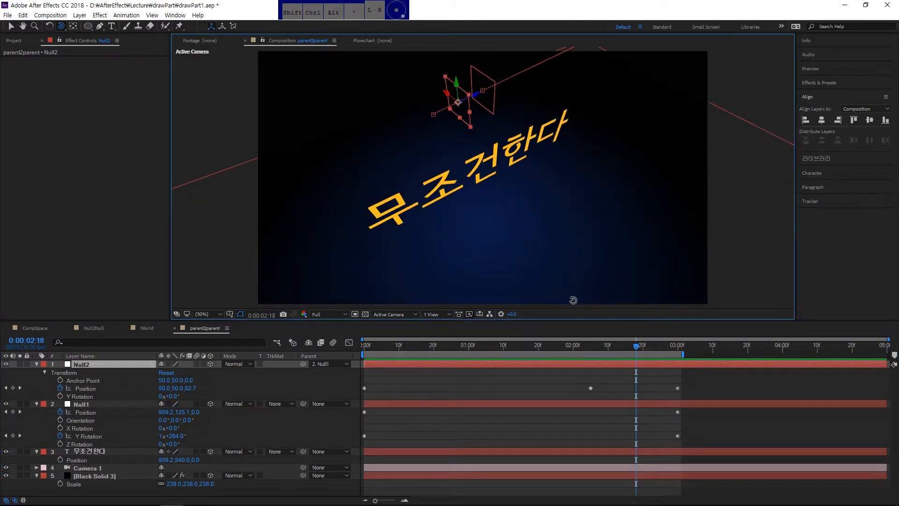
pyautogui.moveTo(635, 346); pyautogui.dragTo(605, 354)
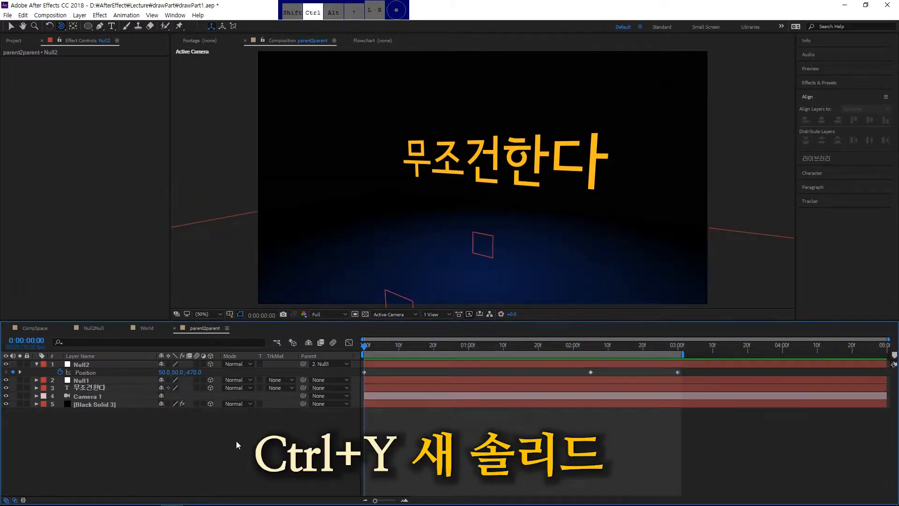
# Create a solid named partII and apply the CC Particle Systems II effect to it.
pyautogui.hotkey('ctrl', 'y')
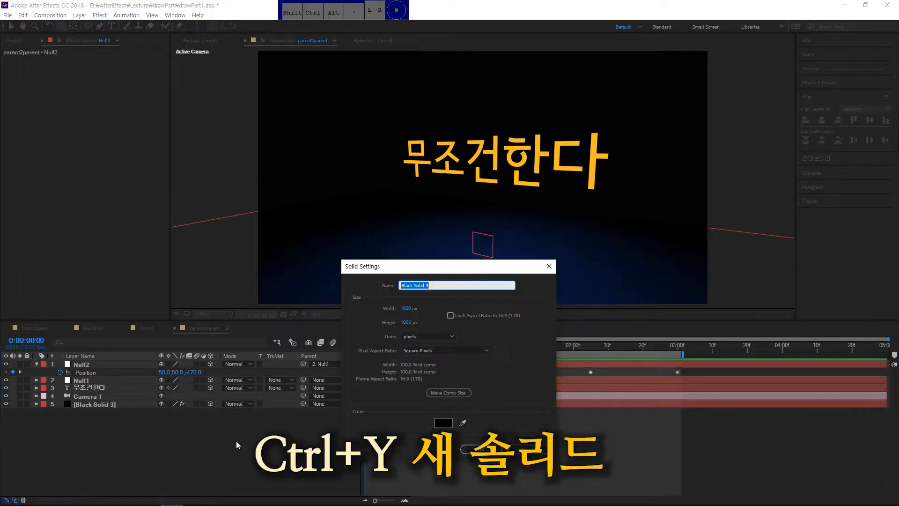
pyautogui.write('partII')
pyautogui.press('Return')
pyautogui.click(833, 83)
pyautogui.click(815, 96)
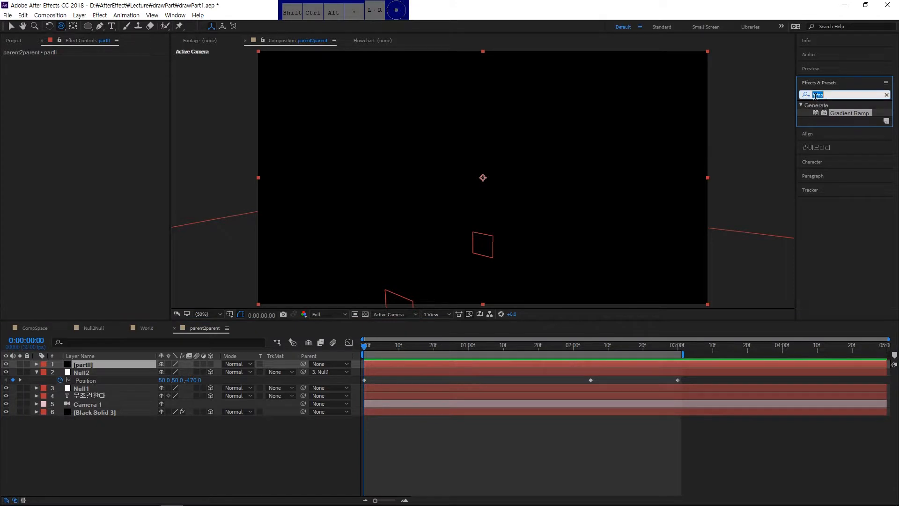
pyautogui.write('part')
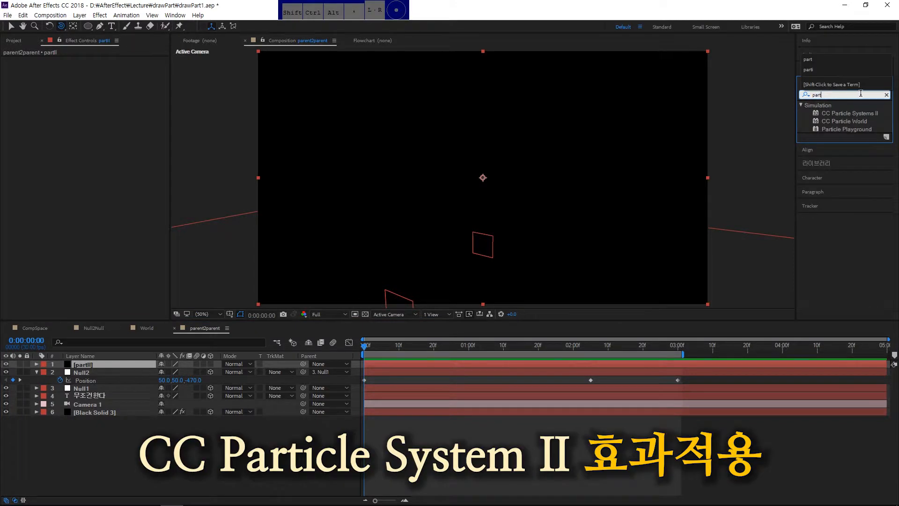
pyautogui.doubleClick(864, 112)
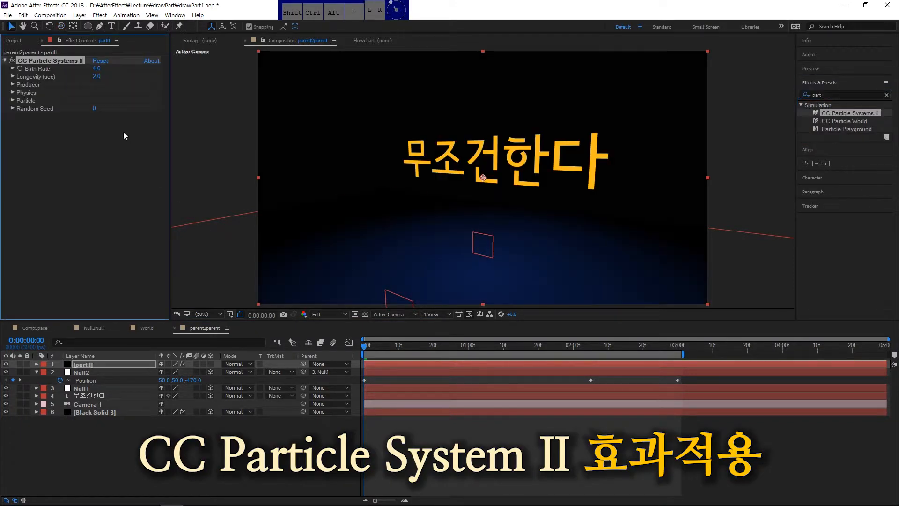
# Set the particle system's Birth Rate to 2 and its Longevity to 1 second.
pyautogui.click(191, 27)
pyautogui.write('2')
pyautogui.press('Return')
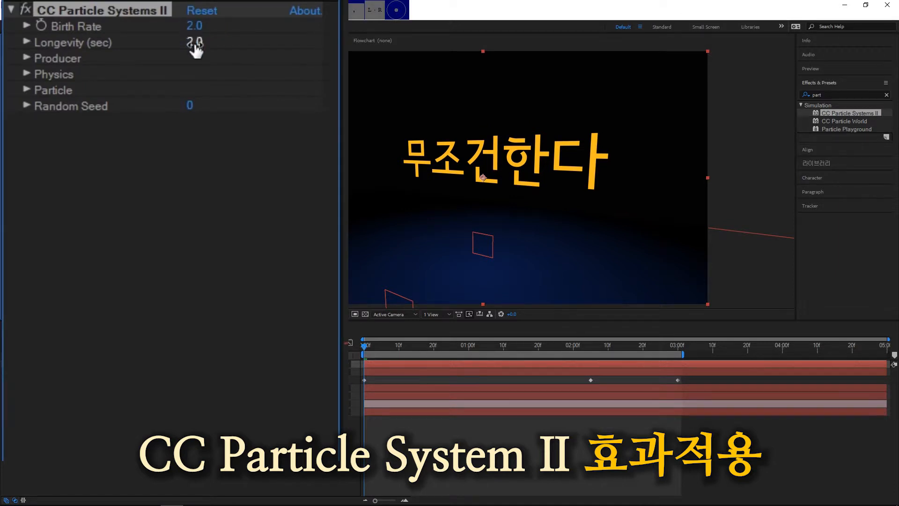
pyautogui.click(196, 43)
pyautogui.write('1')
pyautogui.press('Return')
# Set the particle Producer's Radius X and Radius Y to 0.
pyautogui.click(27, 58)
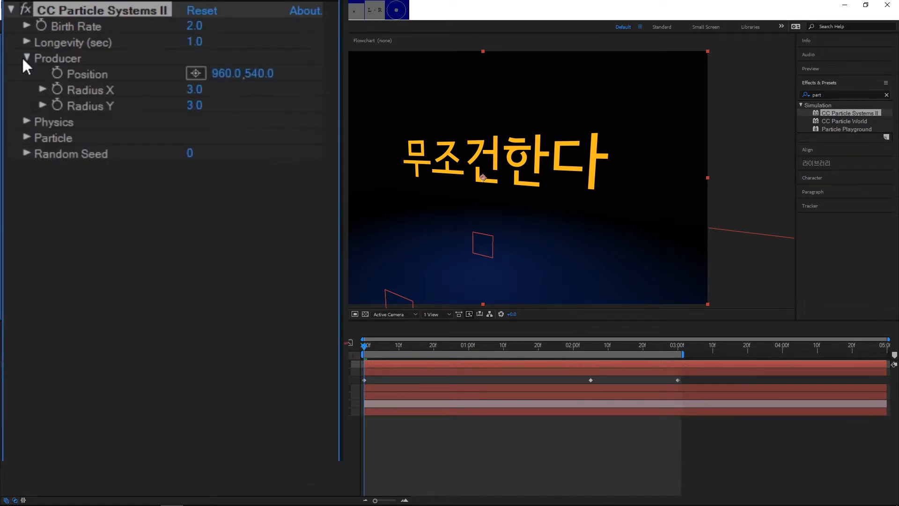
pyautogui.click(195, 90)
pyautogui.write('0.')
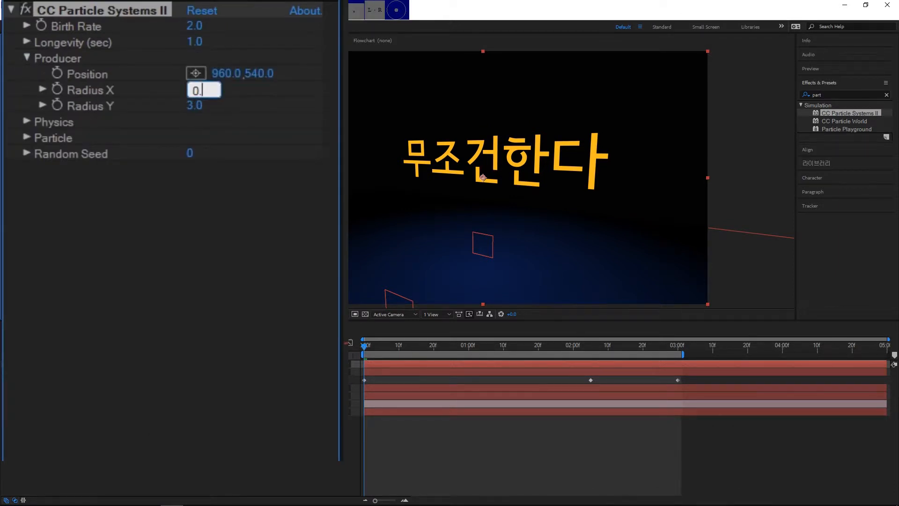
pyautogui.press('Return')
pyautogui.click(199, 111)
pyautogui.write('0')
pyautogui.press('Return')
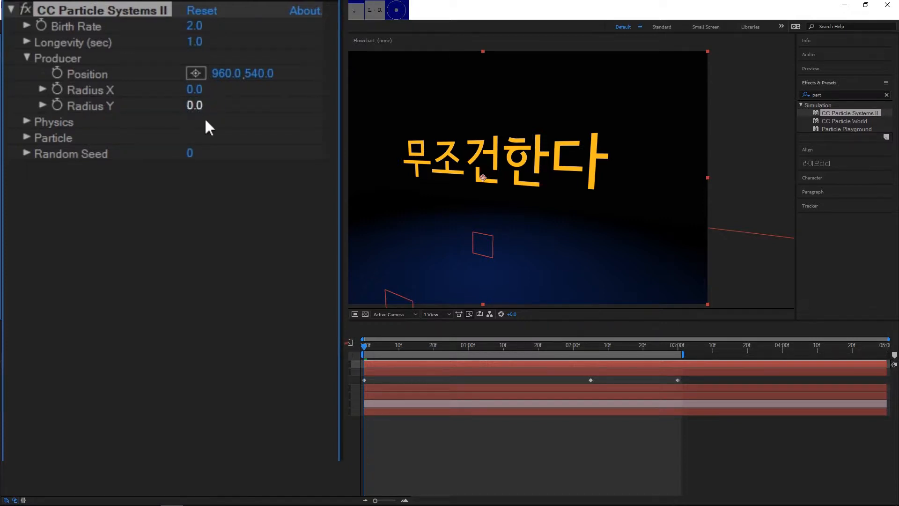
# Set the particle Physics Velocity to 0.2 and Gravity to 0.4.
pyautogui.click(26, 122)
pyautogui.click(192, 153)
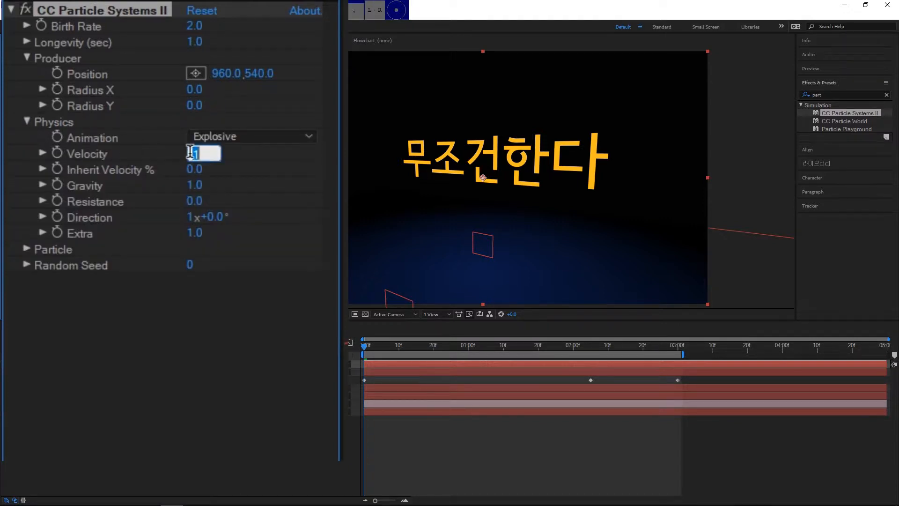
pyautogui.write('0.2')
pyautogui.press('Return')
pyautogui.click(196, 185)
pyautogui.write('0')
pyautogui.press('Return')
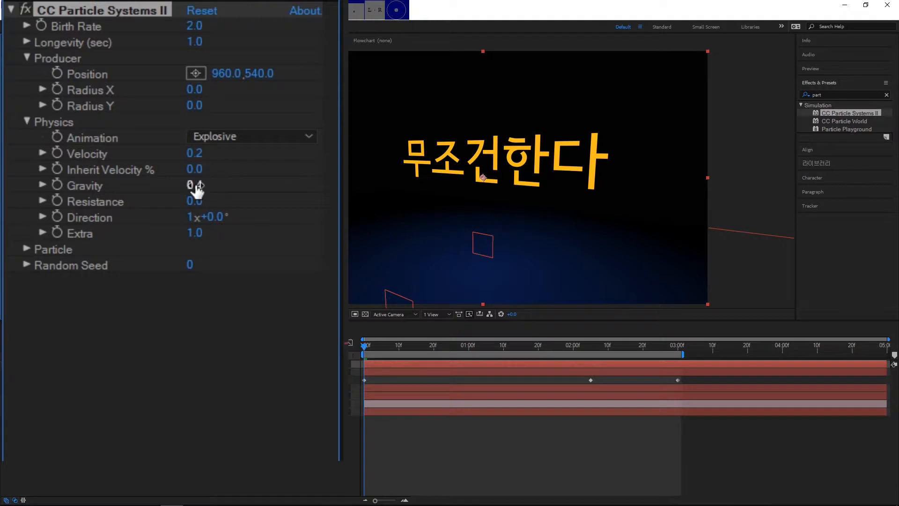
# Set the particle Birth Color to light blue and scrub the timeline to preview the emission.
pyautogui.click(31, 247)
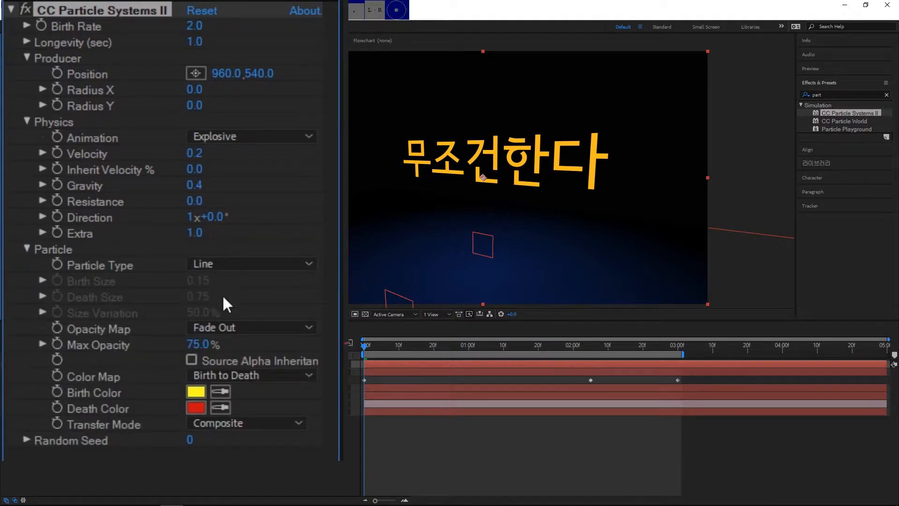
pyautogui.click(201, 389)
pyautogui.moveTo(629, 360); pyautogui.dragTo(629, 380)
pyautogui.click(703, 328)
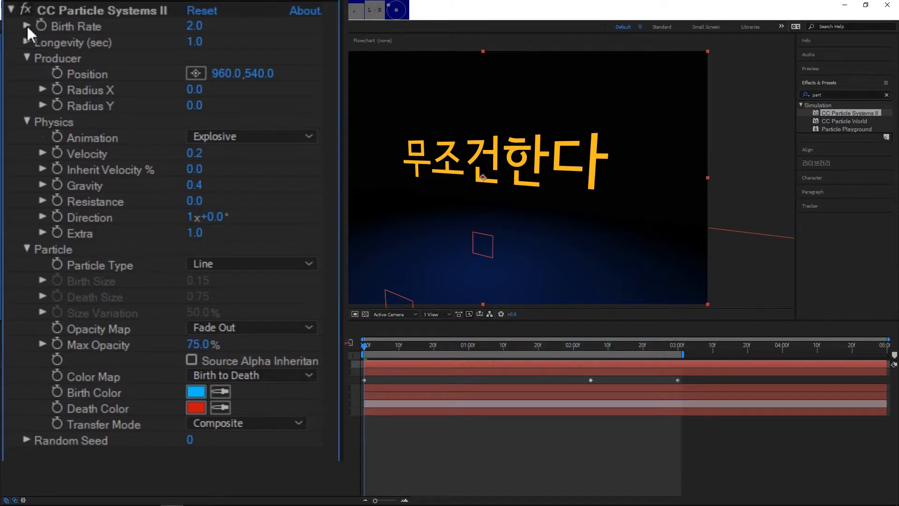
pyautogui.moveTo(364, 345); pyautogui.dragTo(416, 355)
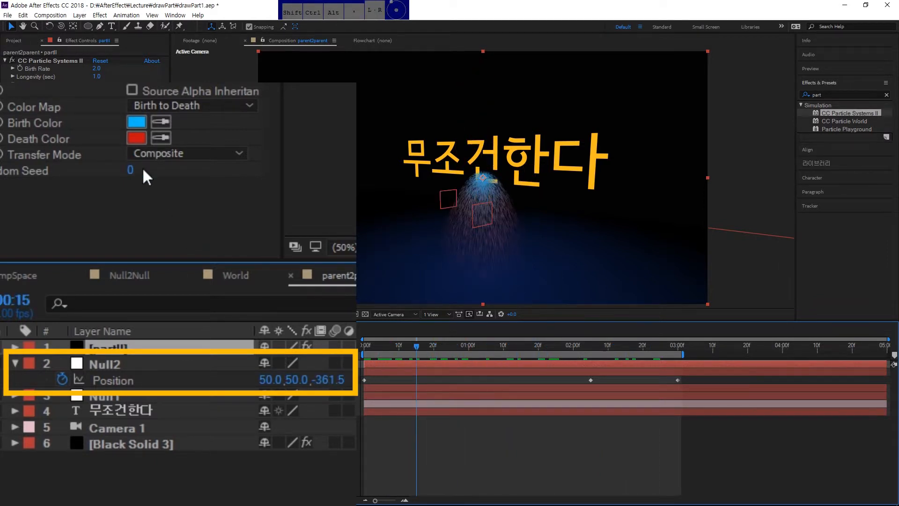
pyautogui.click(133, 124)
pyautogui.moveTo(511, 348); pyautogui.dragTo(489, 349)
pyautogui.moveTo(595, 353); pyautogui.dragTo(412, 358)
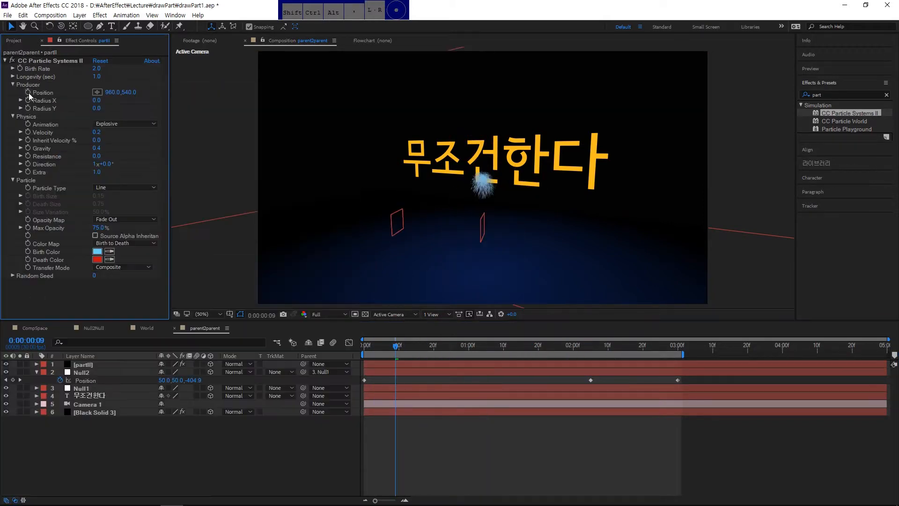
# Link the particle Producer's Position to Null2's Position with an expression and scrub to 0:00:01:16 to check the emitter's motion.
pyautogui.keyDown('alt'); pyautogui.click(28, 92); pyautogui.keyUp('alt')
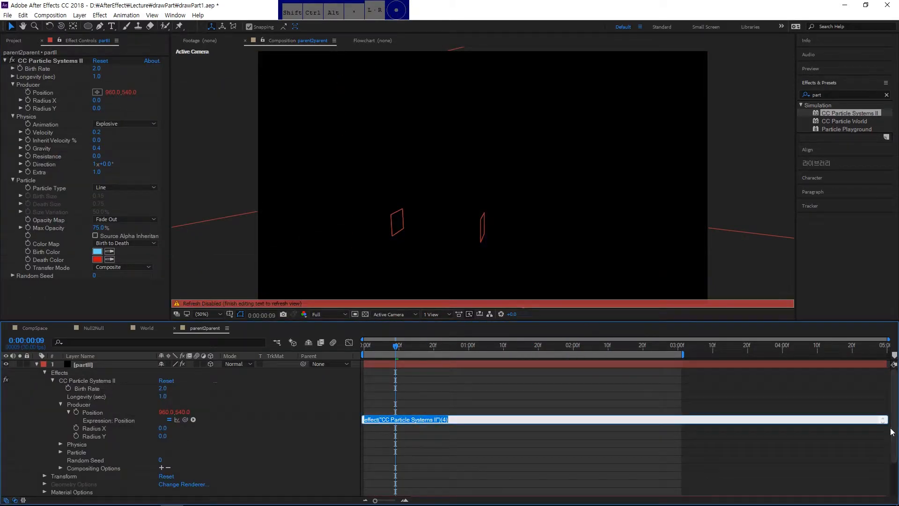
pyautogui.scroll(-3, 895, 458)
pyautogui.scroll(-1, 895, 459)
pyautogui.click(173, 416)
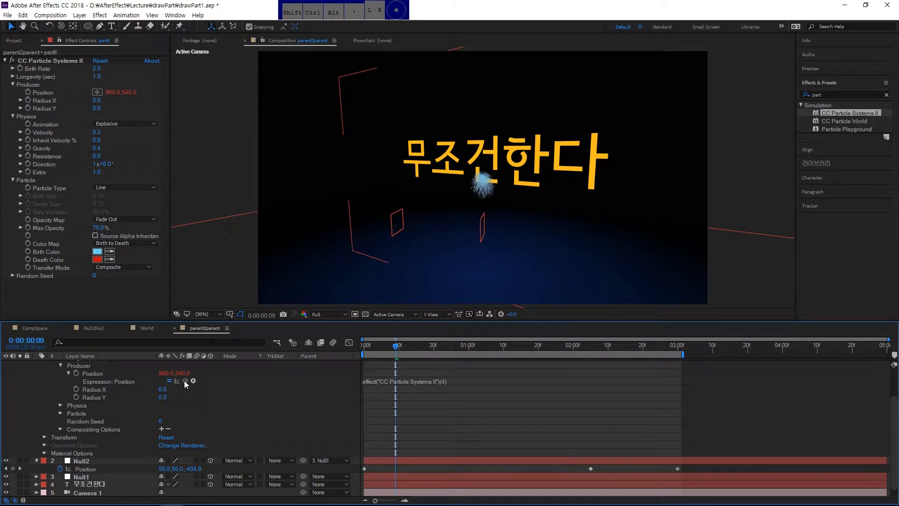
pyautogui.moveTo(185, 380); pyautogui.dragTo(87, 468)
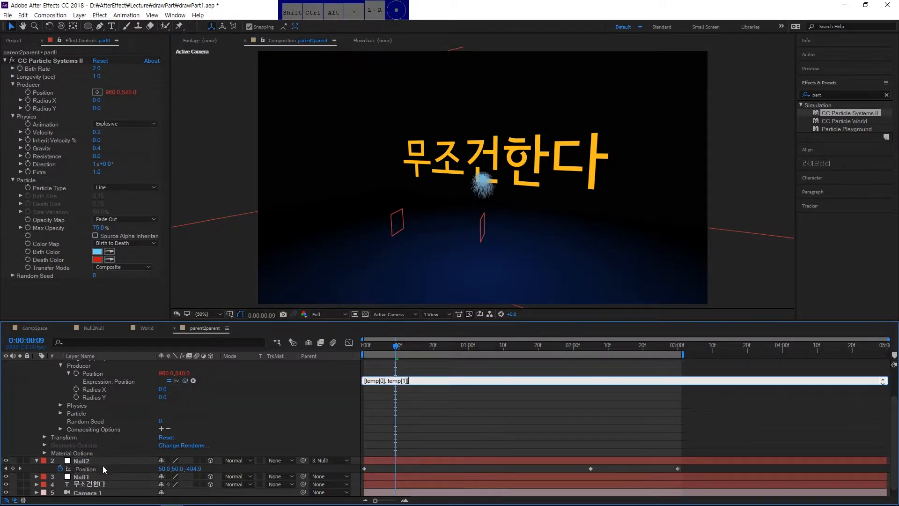
pyautogui.click(442, 396)
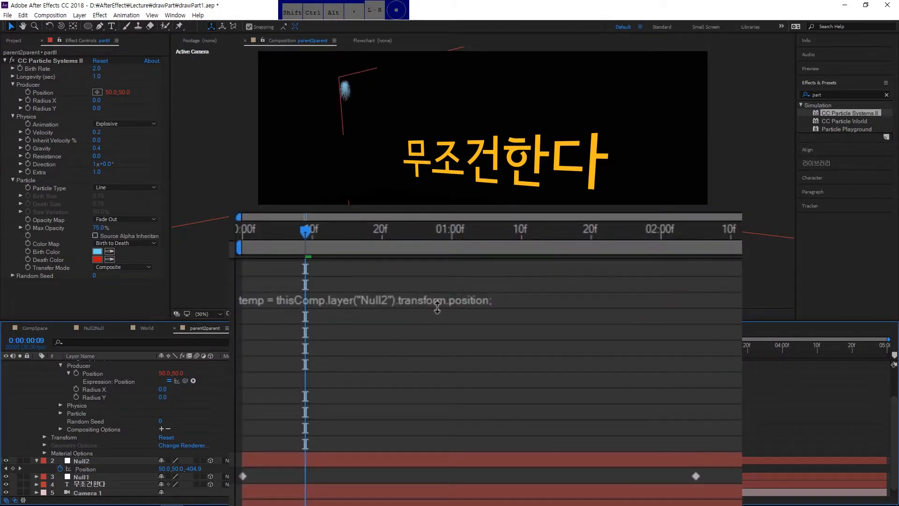
pyautogui.click(463, 297)
pyautogui.click(452, 382)
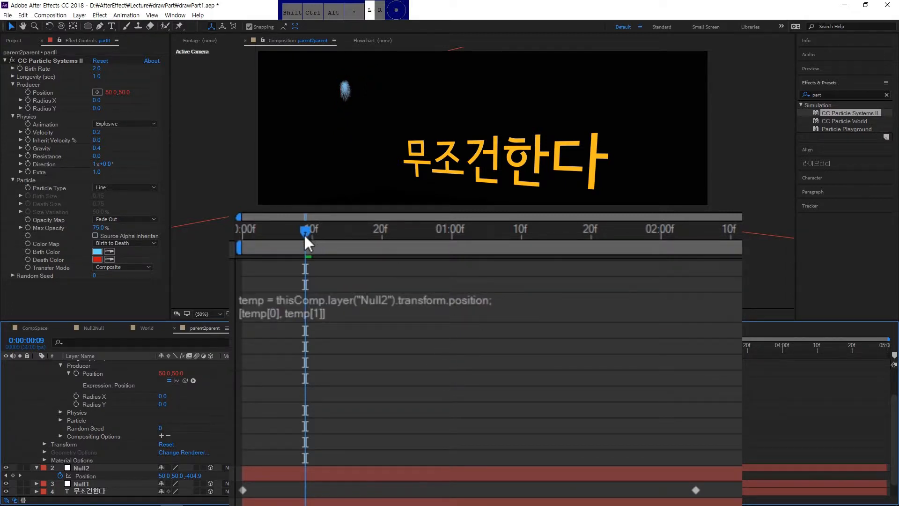
pyautogui.moveTo(305, 235); pyautogui.dragTo(525, 345)
# Rename the first variable in the particle Producer's Position expression to temp1.
pyautogui.moveTo(485, 390); pyautogui.dragTo(486, 394)
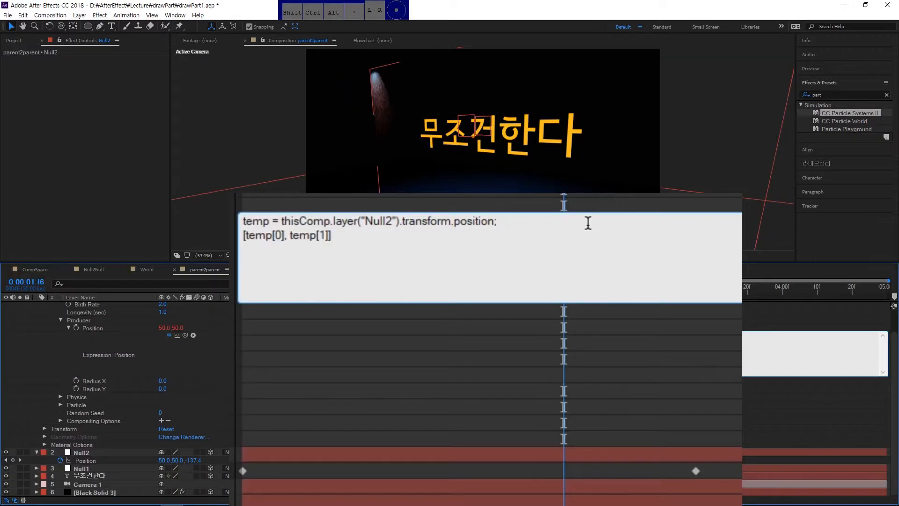
pyautogui.press('Right')
pyautogui.press('Right')
pyautogui.press('Right')
pyautogui.press('Right')
pyautogui.write('1')
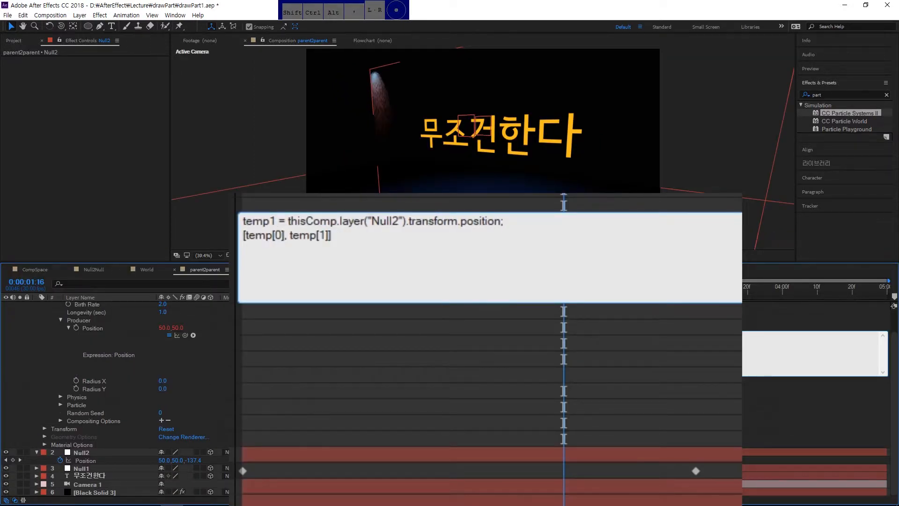
# Add the line temp = thisComp.layer("Null2").toWorld( temp1 ); below the first line of the Position expression and apply it.
pyautogui.press('Return')
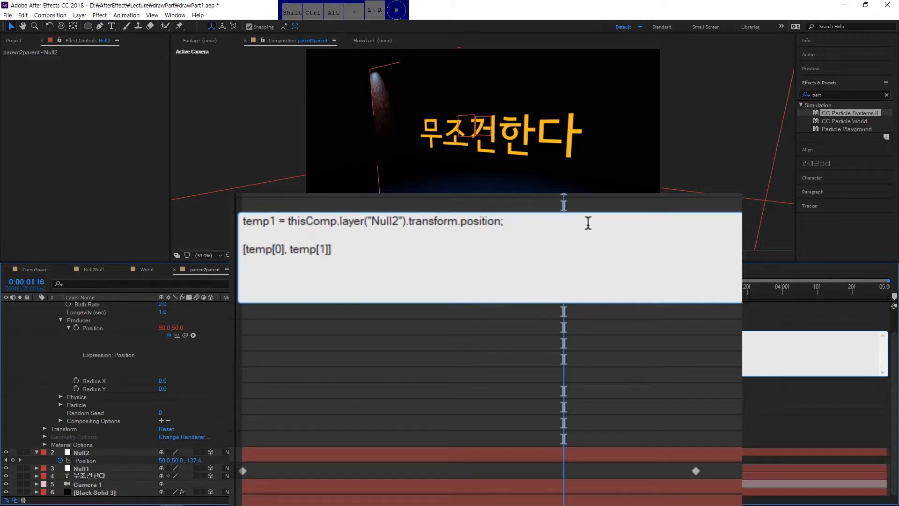
pyautogui.moveTo(187, 333); pyautogui.dragTo(94, 450)
pyautogui.write('.toWorld(')
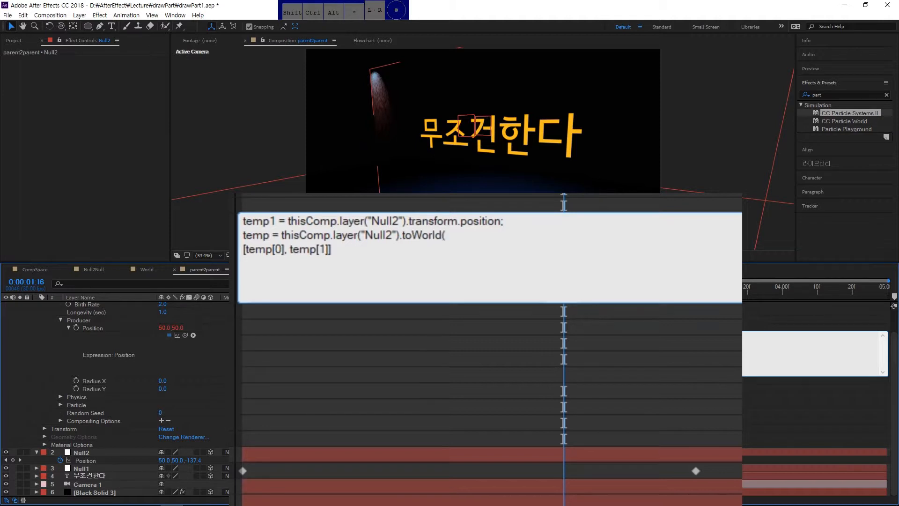
pyautogui.write(' temp1 );')
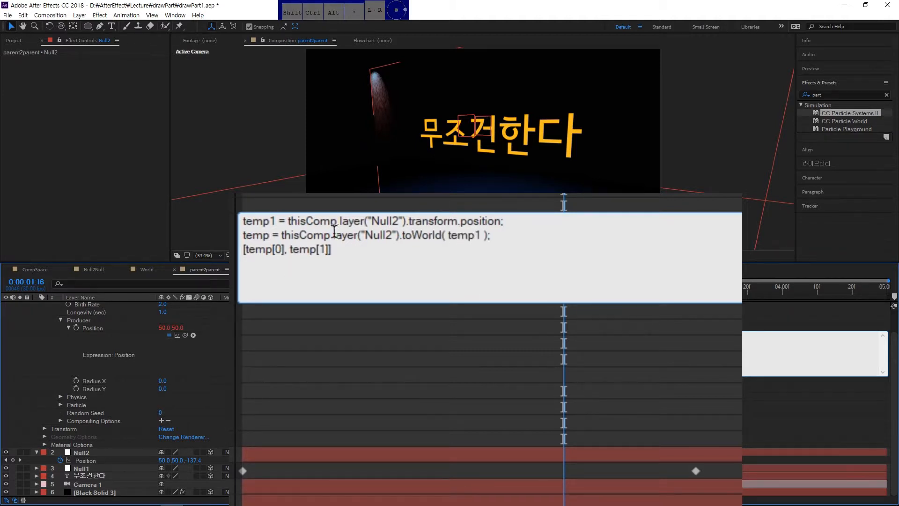
pyautogui.click(435, 387)
# Preview the animation from the current camera, orbit the camera to another angle and play it again.
pyautogui.press('space')
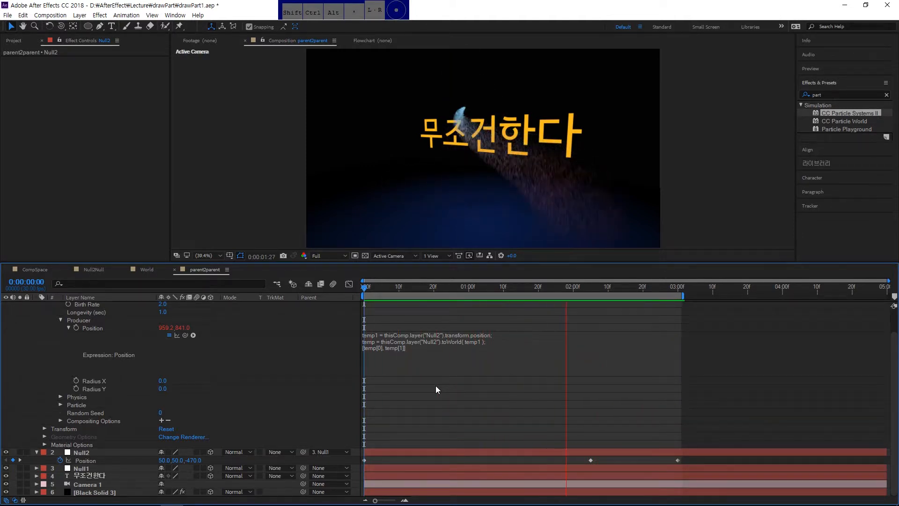
pyautogui.press('space')
pyautogui.press('c')
pyautogui.moveTo(457, 170); pyautogui.dragTo(510, 190)
pyautogui.press('F2')
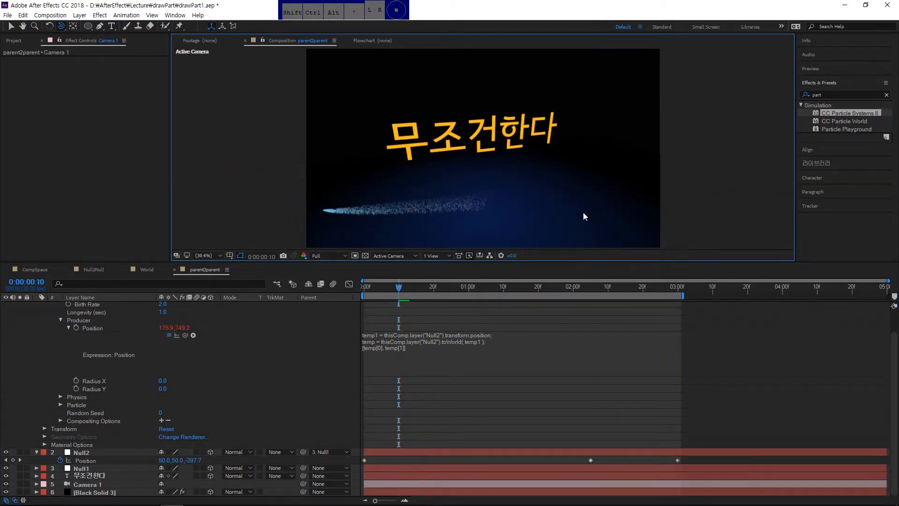
pyautogui.press('space')
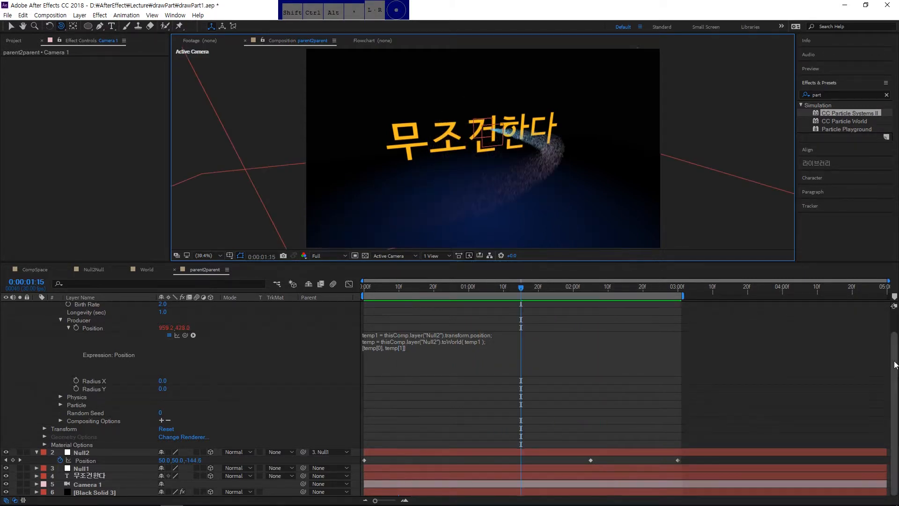
# Select the partII layer and examine its particle trail from several camera angles at 0:00:00:28 and 0:00:00:15.
pyautogui.moveTo(895, 364); pyautogui.dragTo(895, 338)
pyautogui.click(777, 305)
pyautogui.moveTo(395, 177); pyautogui.dragTo(383, 194)
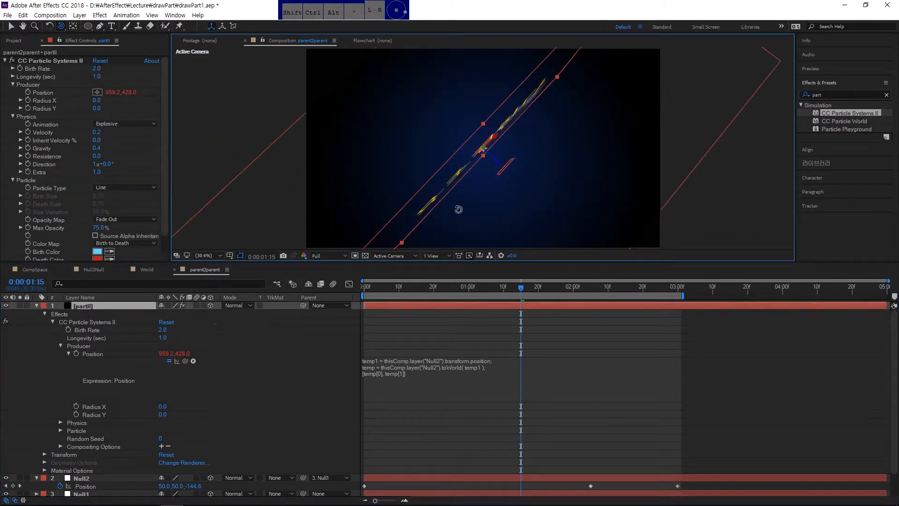
pyautogui.moveTo(519, 288); pyautogui.dragTo(464, 296)
pyautogui.moveTo(478, 235); pyautogui.dragTo(477, 201)
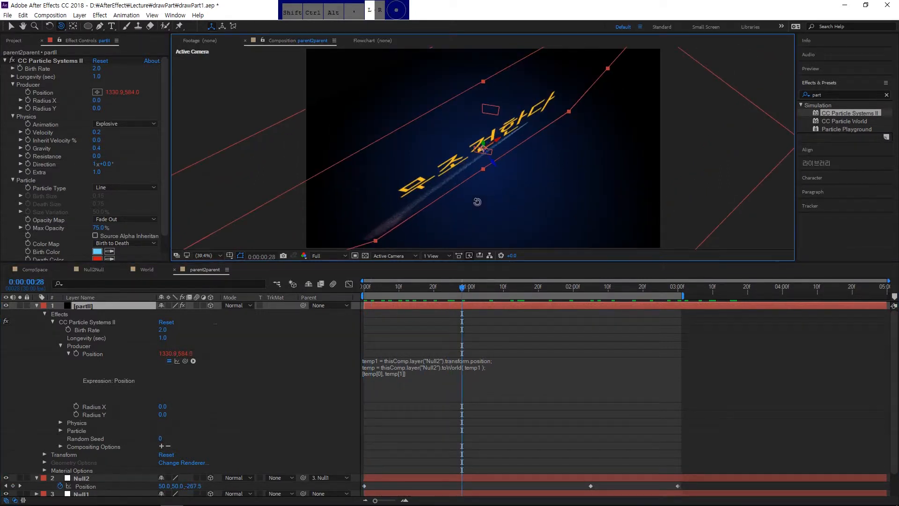
pyautogui.moveTo(463, 293); pyautogui.dragTo(416, 291)
pyautogui.click(488, 170)
pyautogui.moveTo(489, 171); pyautogui.dragTo(435, 290)
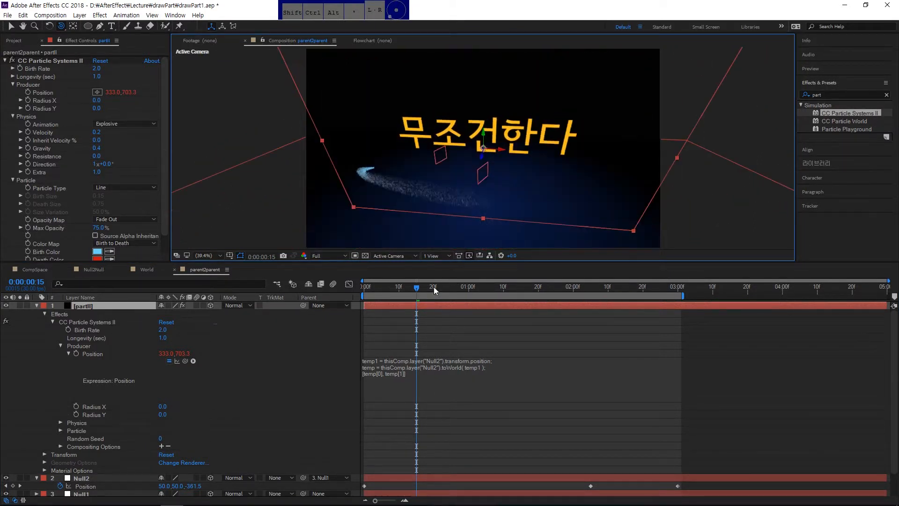
pyautogui.press('space')
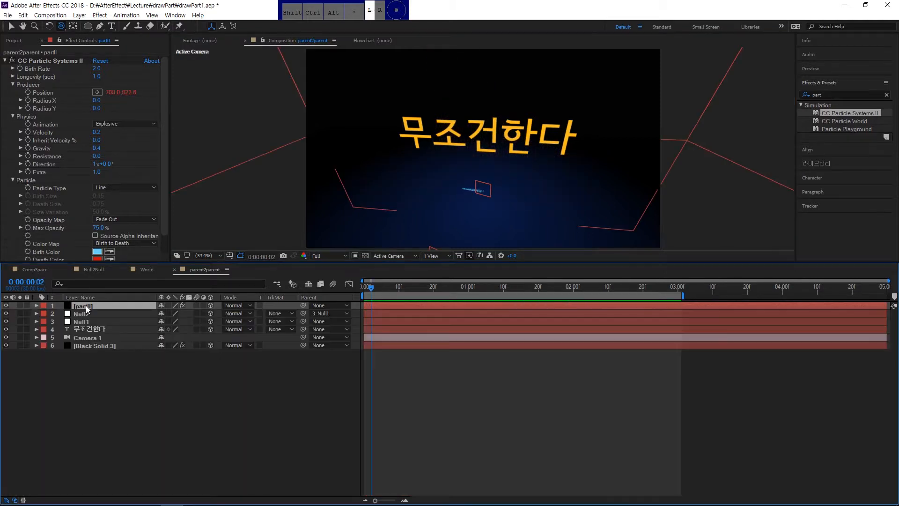
# Move the partII layer below the text layer and hide it, and create a 1920 x 1080 black solid named partWorld.
pyautogui.moveTo(86, 307); pyautogui.dragTo(93, 335)
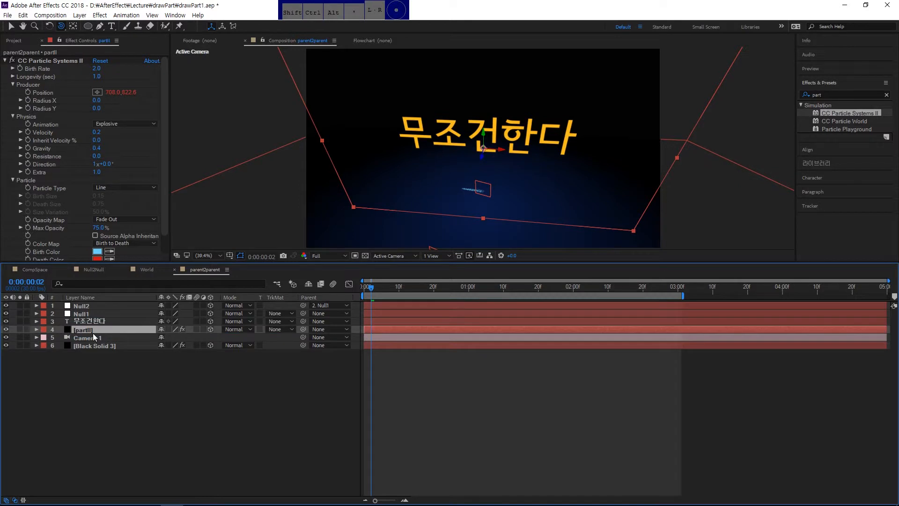
pyautogui.hotkey('ctrl', 'y')
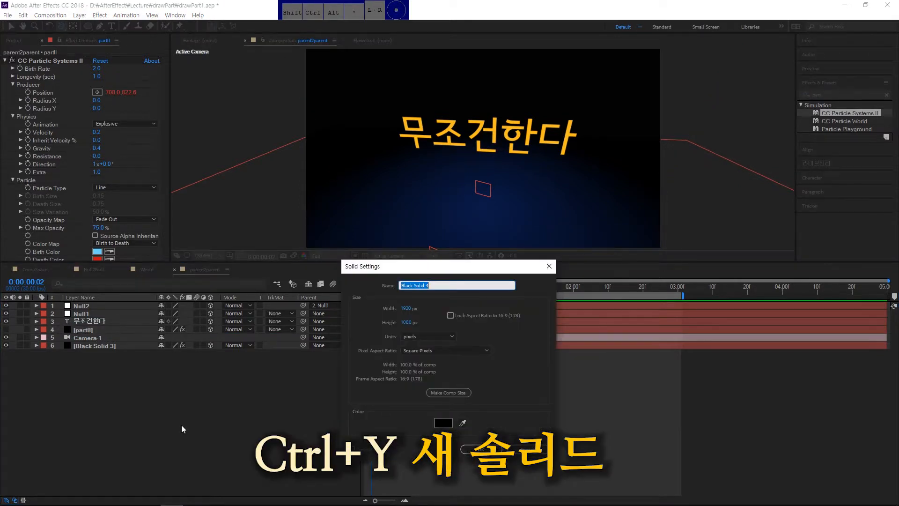
pyautogui.write('partWorld')
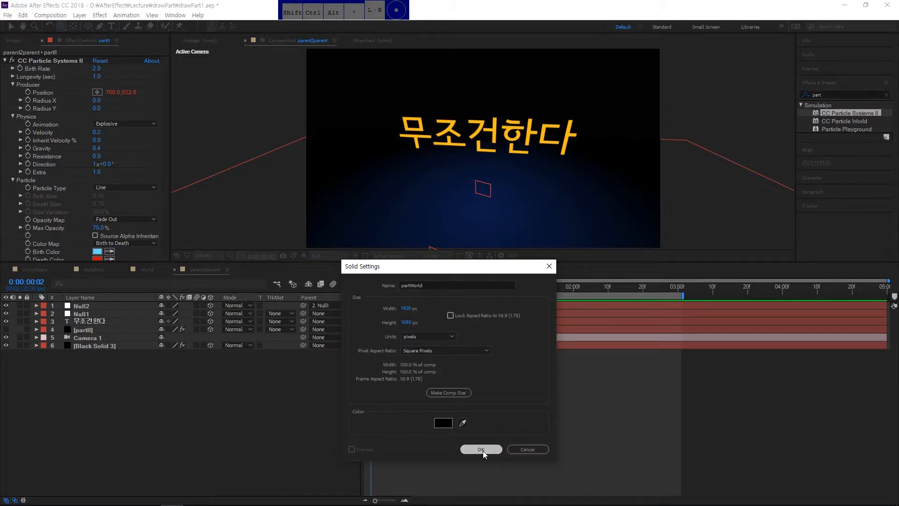
pyautogui.click(482, 450)
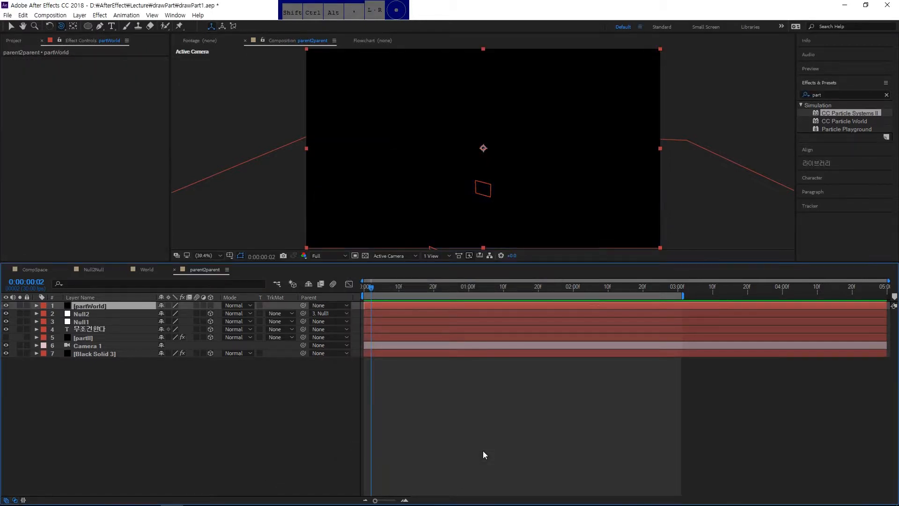
# Apply CC Particle World to the partWorld solid and display its grid guides while orbiting the camera slightly.
pyautogui.doubleClick(847, 124)
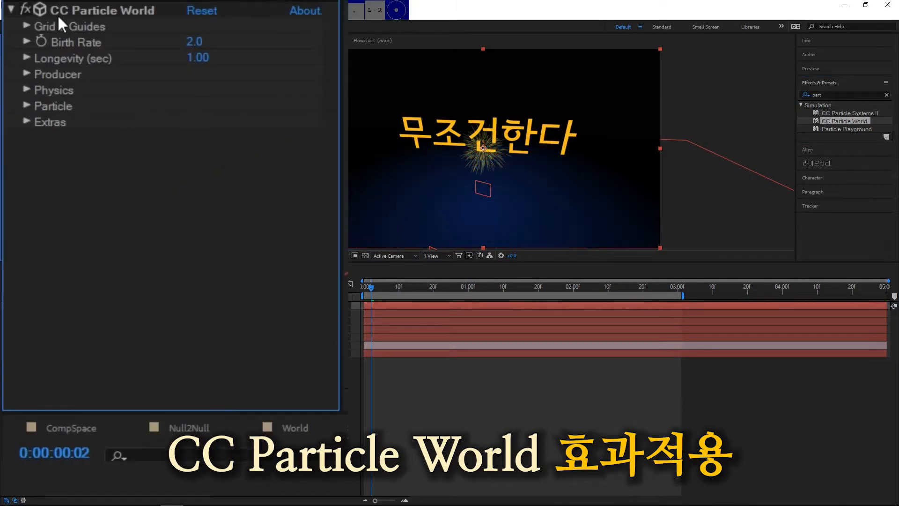
pyautogui.click(27, 26)
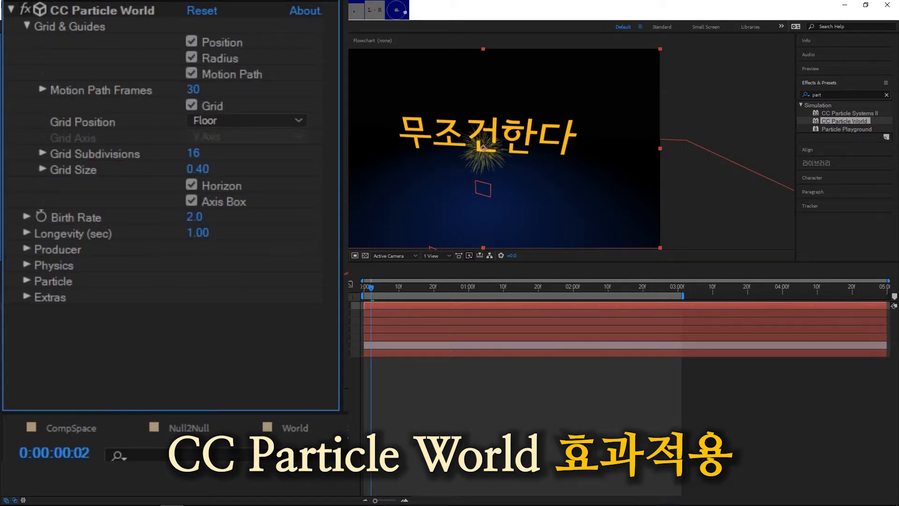
pyautogui.click(120, 11)
pyautogui.moveTo(449, 199)
pyautogui.mouseDown()
pyautogui.moveTo(415, 169)
pyautogui.moveTo(435, 173)
pyautogui.moveTo(442, 197)
pyautogui.mouseUp()
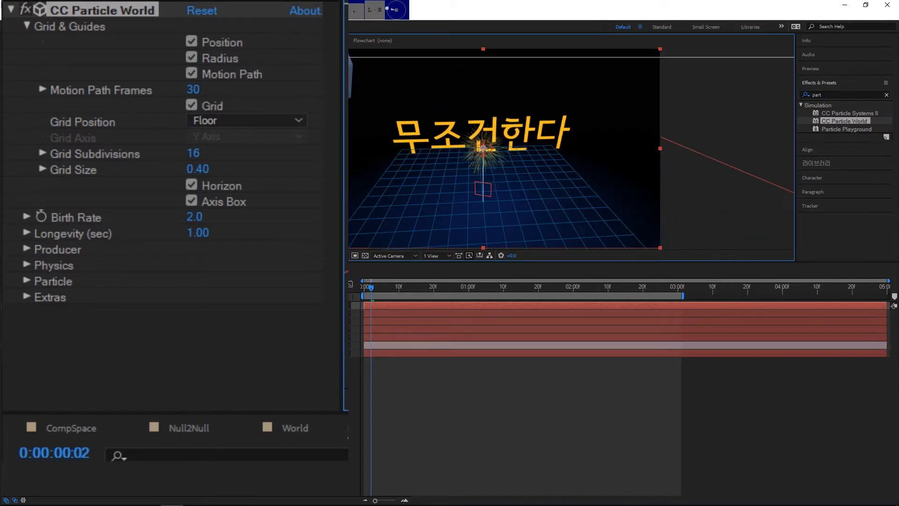
# Try another Grid Position option for CC Particle World and switch it back to Floor.
pyautogui.click(226, 122)
pyautogui.click(256, 184)
pyautogui.click(248, 121)
pyautogui.click(251, 141)
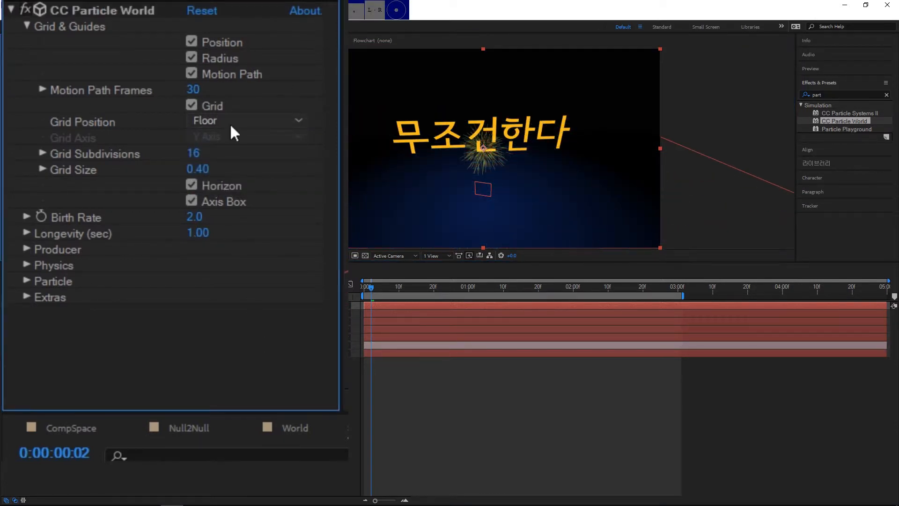
# Set CC Particle World's Physics Velocity to 0.2, Gravity to 0.4 and Resistance to 1.
pyautogui.click(27, 249)
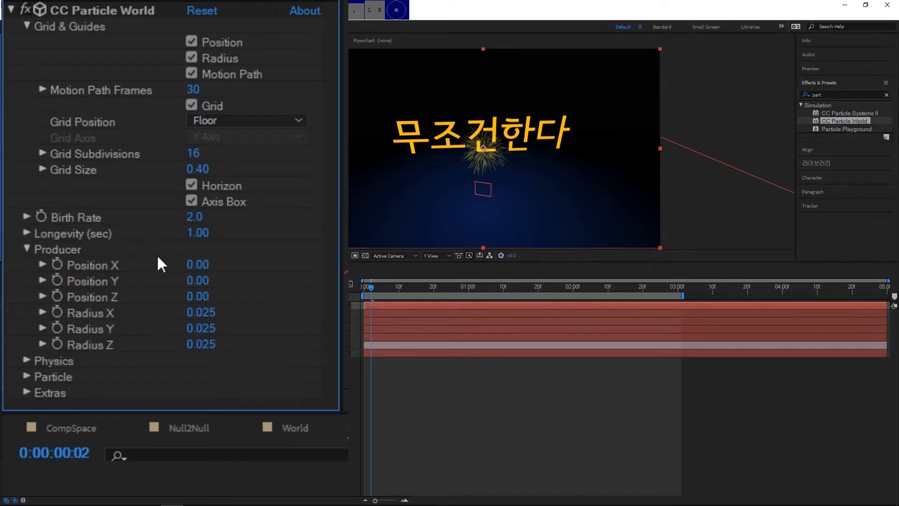
pyautogui.click(27, 360)
pyautogui.scroll(-5, 120, 279)
pyautogui.write('0.2')
pyautogui.press('Return')
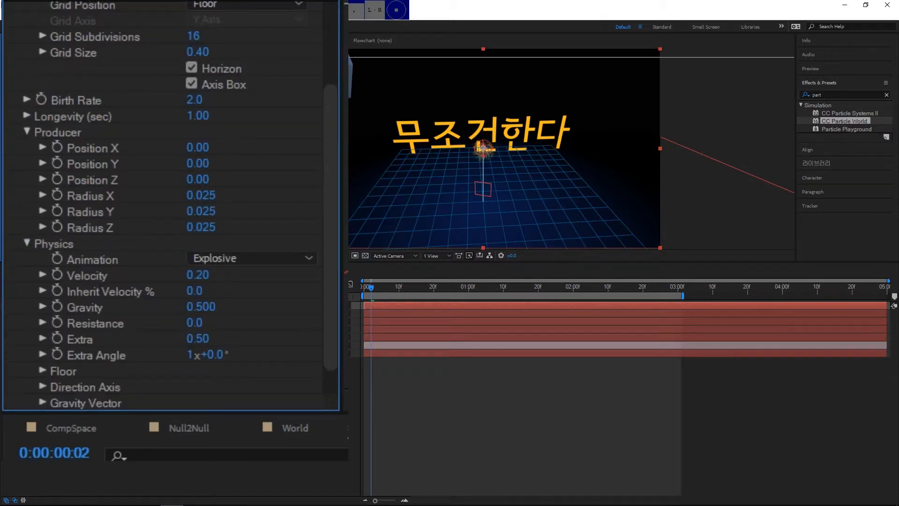
pyautogui.click(206, 308)
pyautogui.write('0.4')
pyautogui.press('Return')
pyautogui.click(205, 323)
pyautogui.write('1')
pyautogui.press('Return')
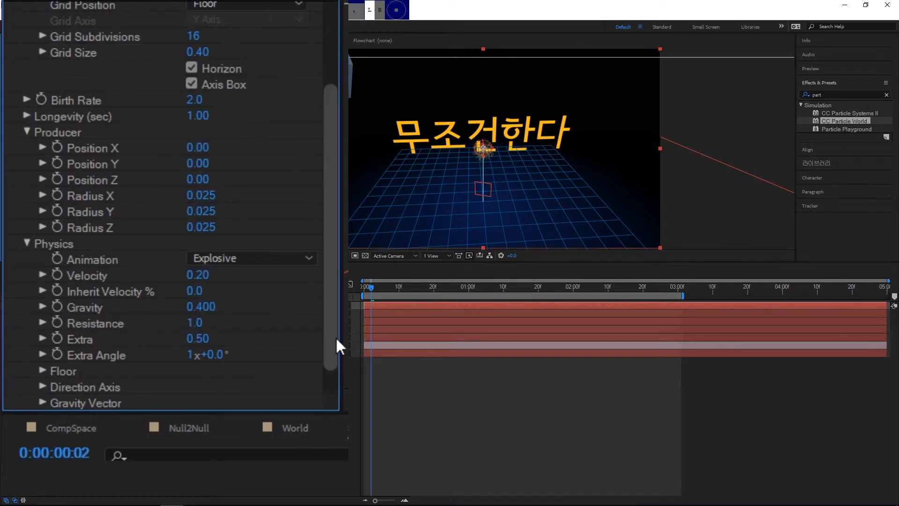
# Set CC Particle World's Birth Color to a bright cyan.
pyautogui.scroll(-2, 335, 336)
pyautogui.click(27, 386)
pyautogui.scroll(-10, 231, 310)
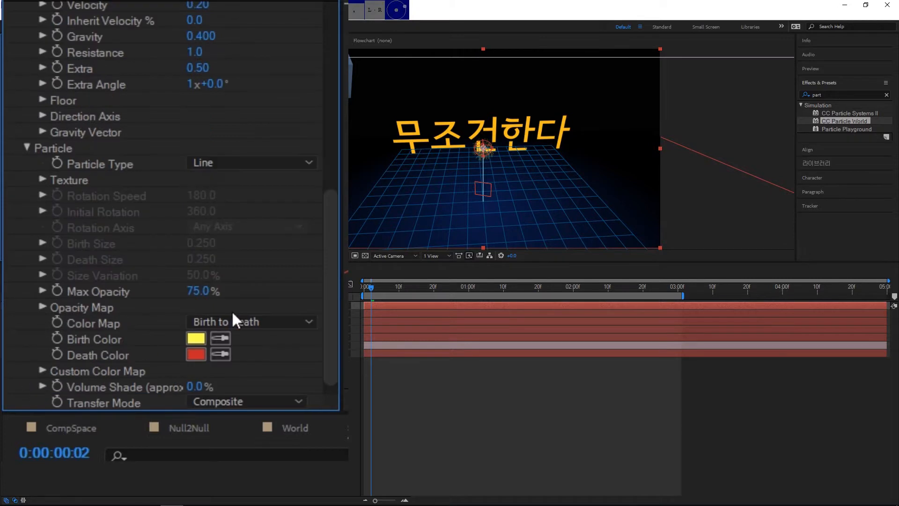
pyautogui.click(195, 338)
pyautogui.click(629, 384)
pyautogui.click(596, 327)
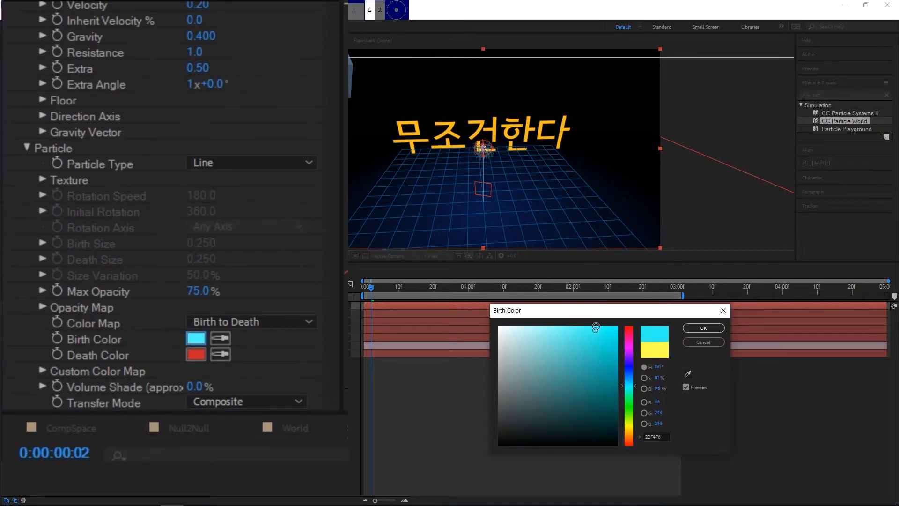
pyautogui.click(707, 328)
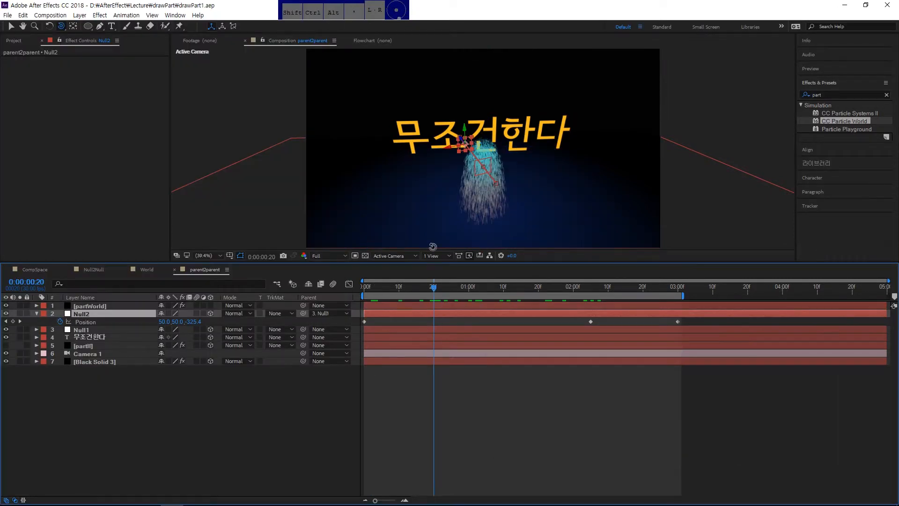
# Return to frame 0 and link partWorld's Producer Position X to Null2's Position with the expression thisComp.layer("Null2").transform.position[0].
pyautogui.moveTo(433, 287); pyautogui.dragTo(358, 292)
pyautogui.click(99, 305)
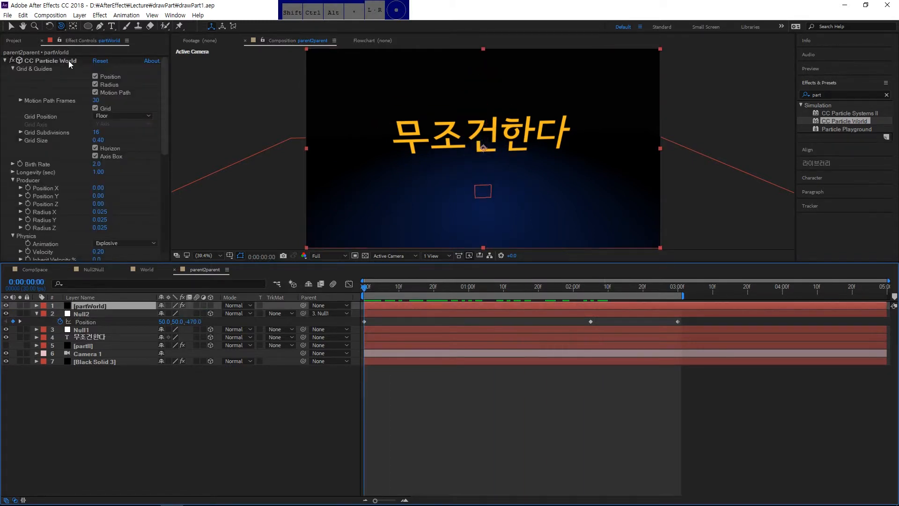
pyautogui.click(70, 64)
pyautogui.keyDown('alt'); pyautogui.click(28, 188); pyautogui.keyUp('alt')
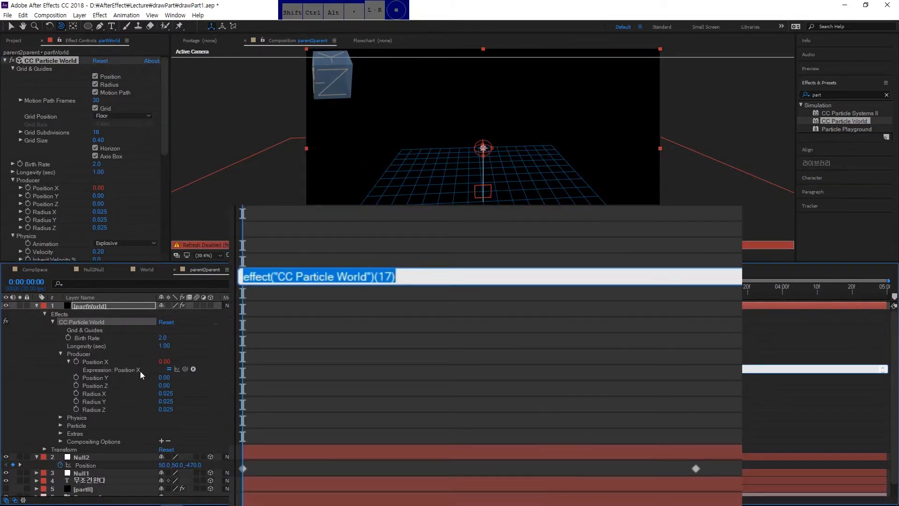
pyautogui.moveTo(184, 369); pyautogui.dragTo(86, 465)
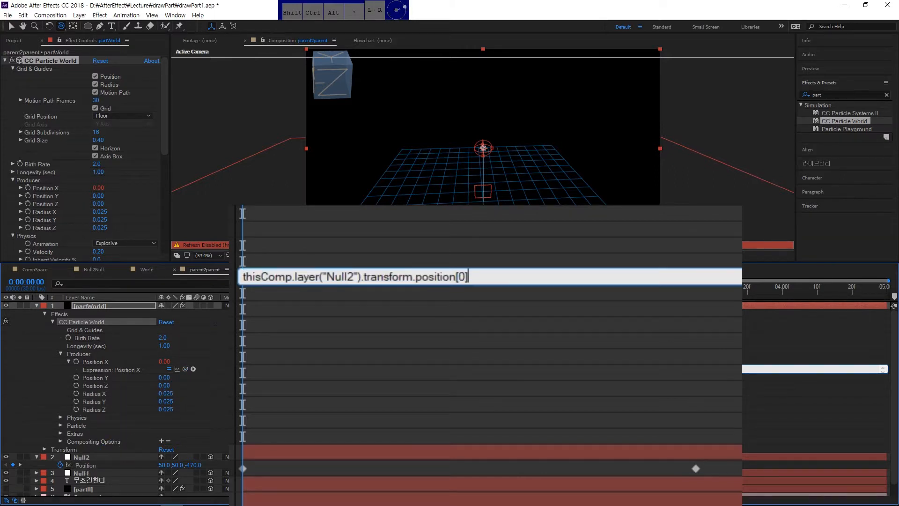
pyautogui.click(452, 328)
# Enlarge the expression field of Producer Position X to fit several lines.
pyautogui.click(506, 277)
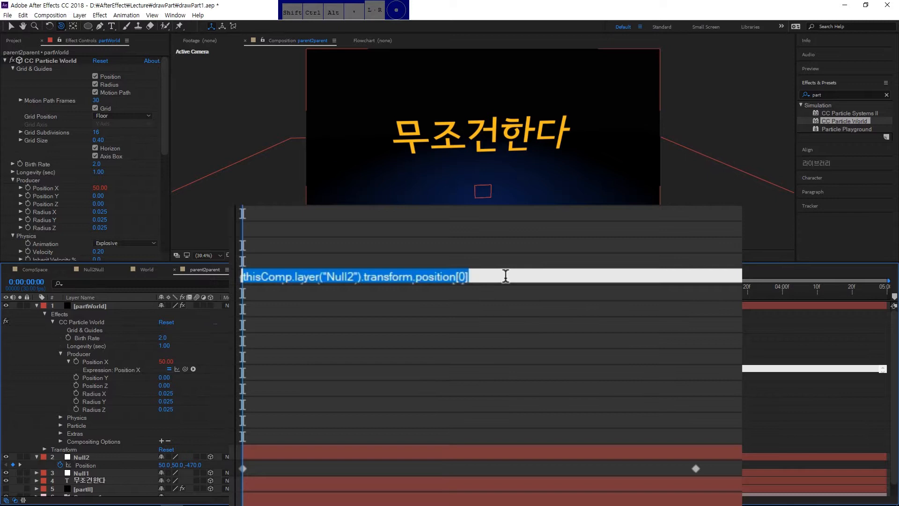
pyautogui.click(502, 317)
pyautogui.click(500, 315)
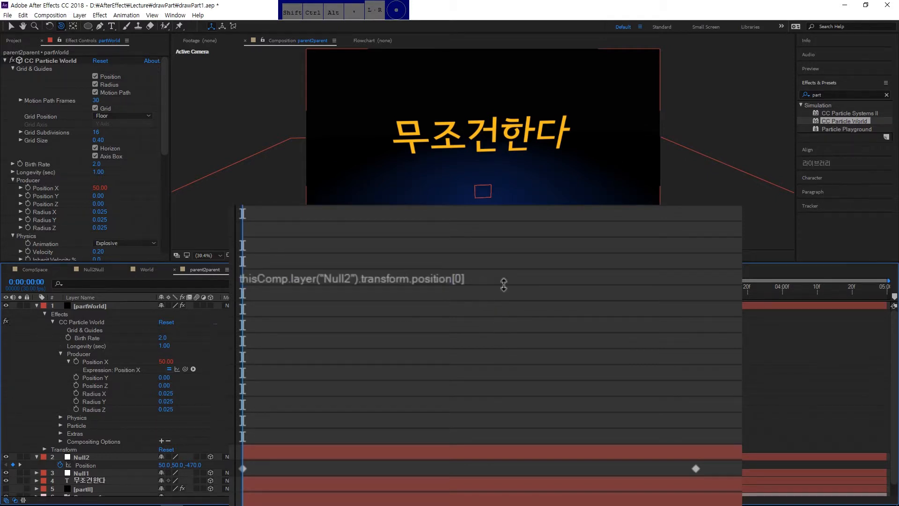
pyautogui.moveTo(503, 284); pyautogui.dragTo(504, 380)
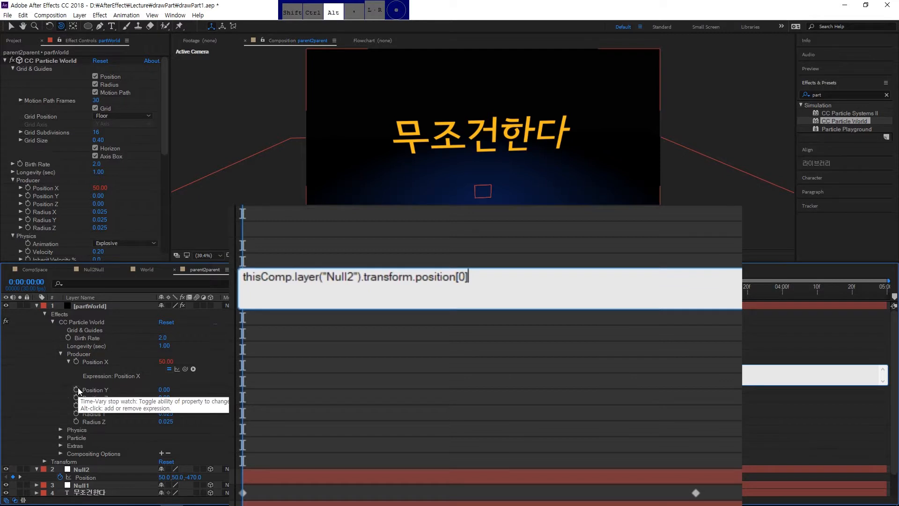
# Link partWorld's Producer Position Y and Position Z to Null2's Position, each with thisComp.layer("Null2").transform.position[0].
pyautogui.keyDown('alt'); pyautogui.click(76, 389); pyautogui.keyUp('alt')
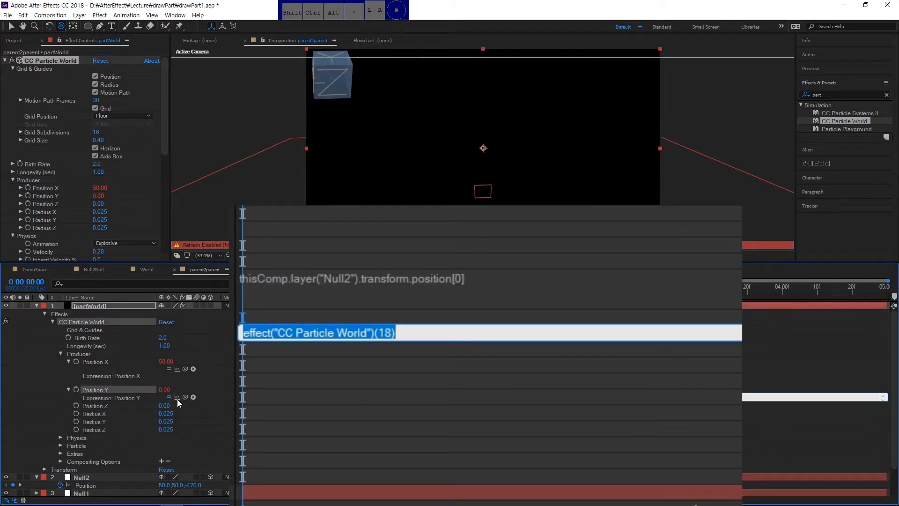
pyautogui.moveTo(185, 396); pyautogui.dragTo(85, 485)
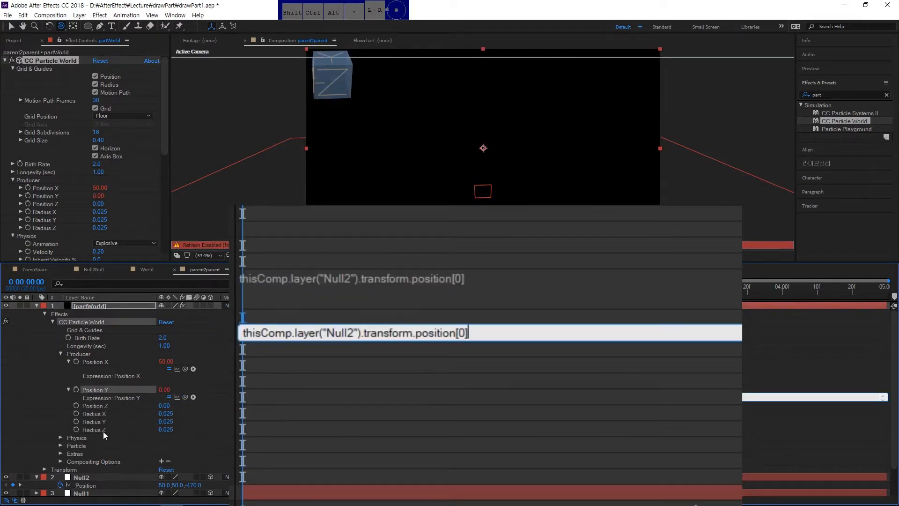
pyautogui.keyDown('alt'); pyautogui.click(76, 406); pyautogui.keyUp('alt')
pyautogui.moveTo(185, 413); pyautogui.dragTo(89, 476)
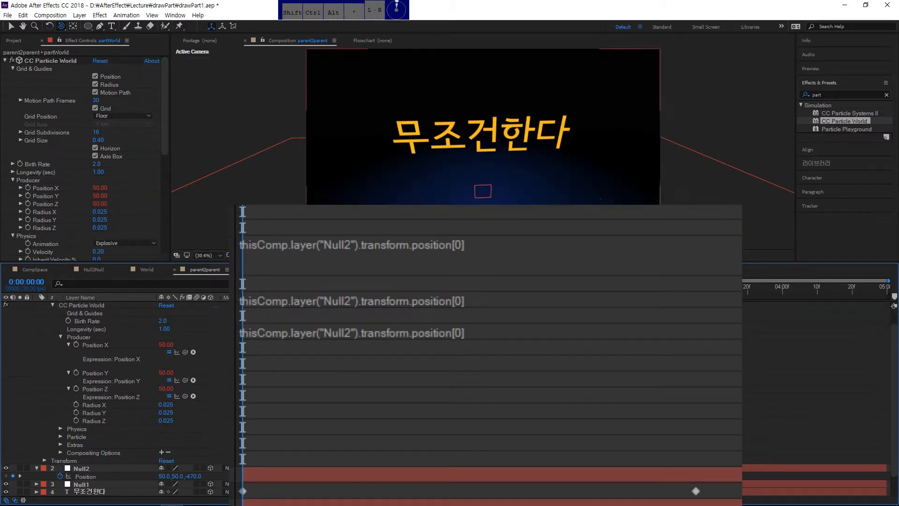
# Select partWorld's CC Particle World effect and scrub the timeline to look for its particles, returning to frame 0.
pyautogui.click(61, 61)
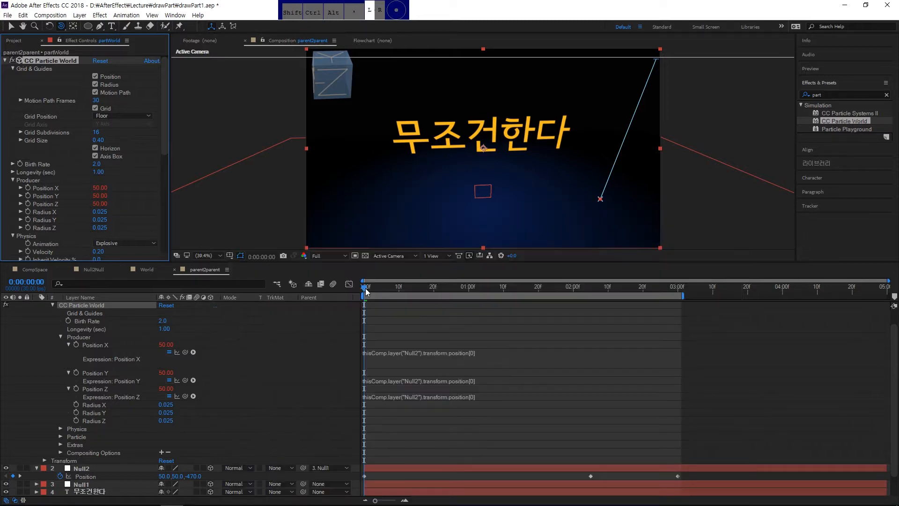
pyautogui.moveTo(369, 290); pyautogui.dragTo(385, 305)
pyautogui.moveTo(504, 305); pyautogui.dragTo(287, 289)
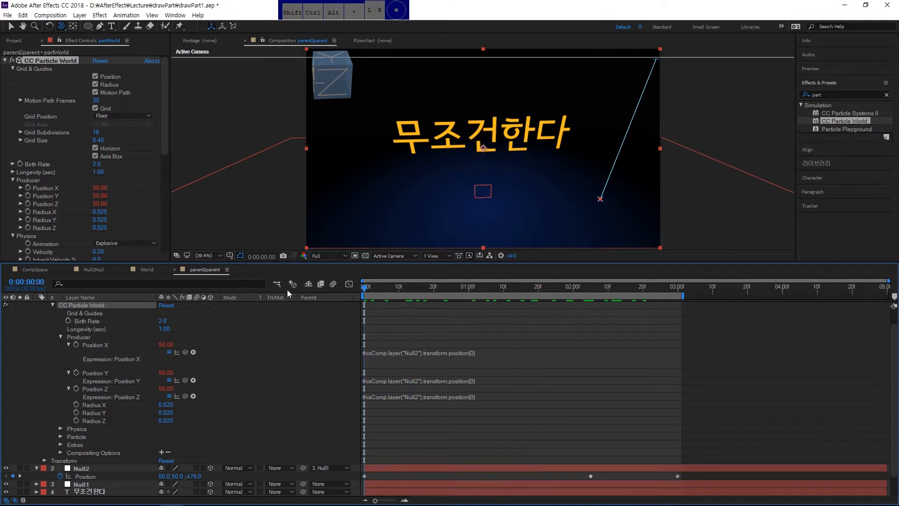
# Change the start of the Producer Position X expression to null2 = thisComp.layer("Null2").transform.position; without the [0] index.
pyautogui.scroll(1, 442, 365)
pyautogui.click(442, 368)
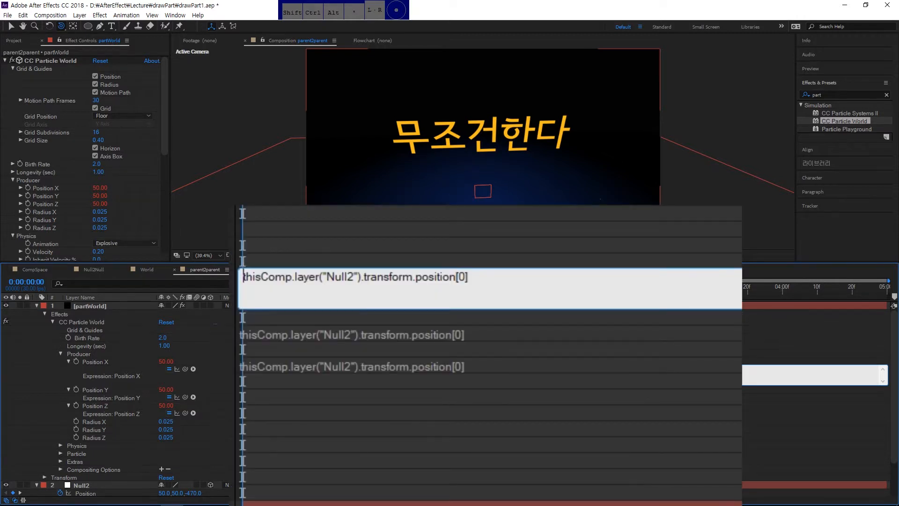
pyautogui.write('null2')
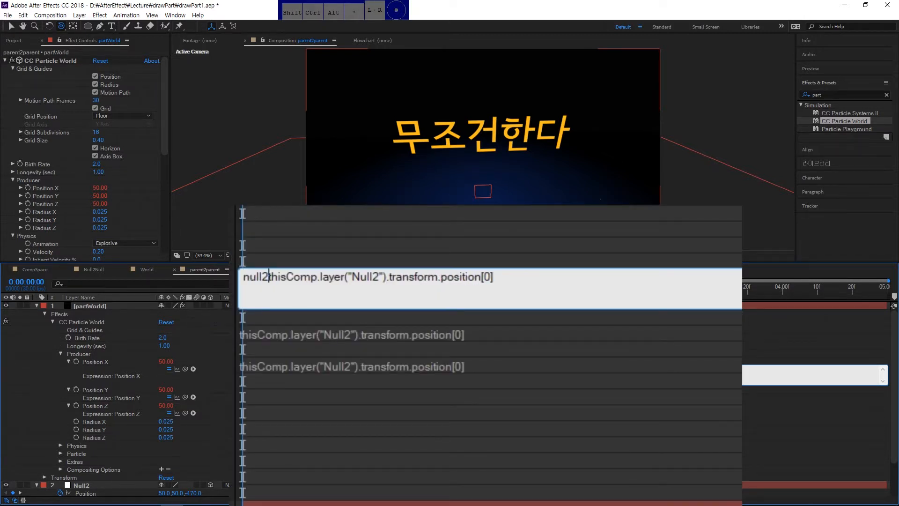
pyautogui.write(' =')
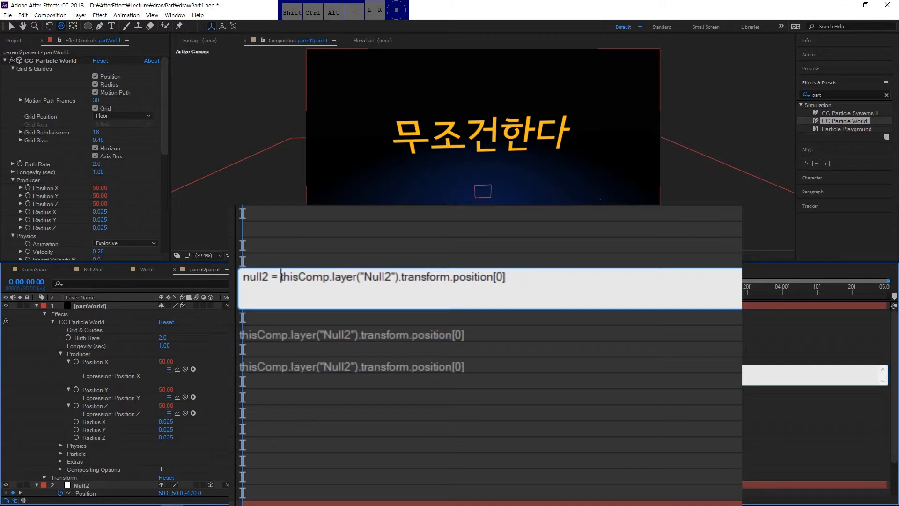
pyautogui.press('Return')
# Add the line myNull =thisComp.layer("Null2").toWorld (null2 ); to the Position X expression, picking Null2 as the referenced layer.
pyautogui.write('myNull =')
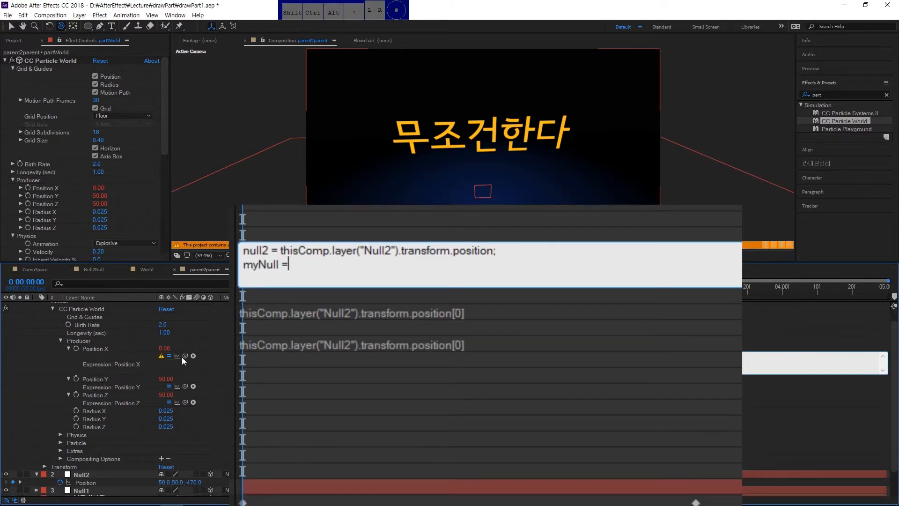
pyautogui.moveTo(185, 355); pyautogui.dragTo(81, 474)
pyautogui.write('.toWorld')
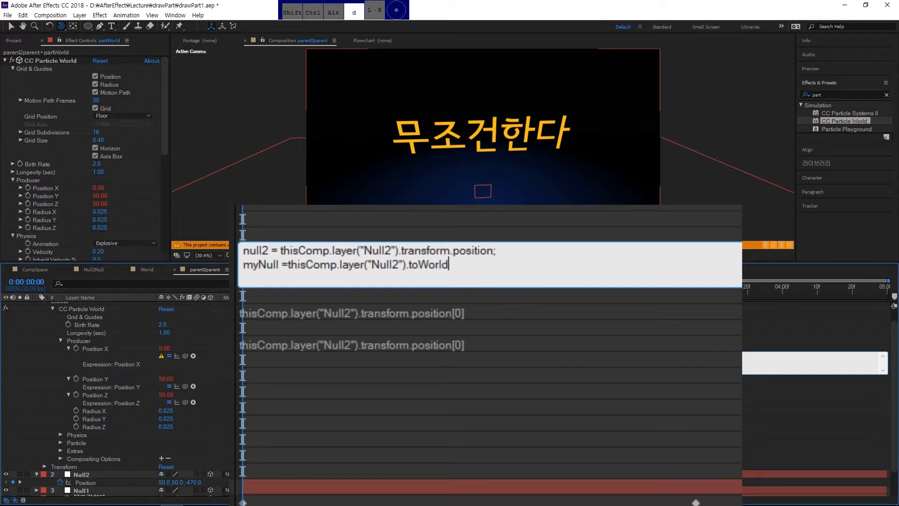
pyautogui.write(' (null')
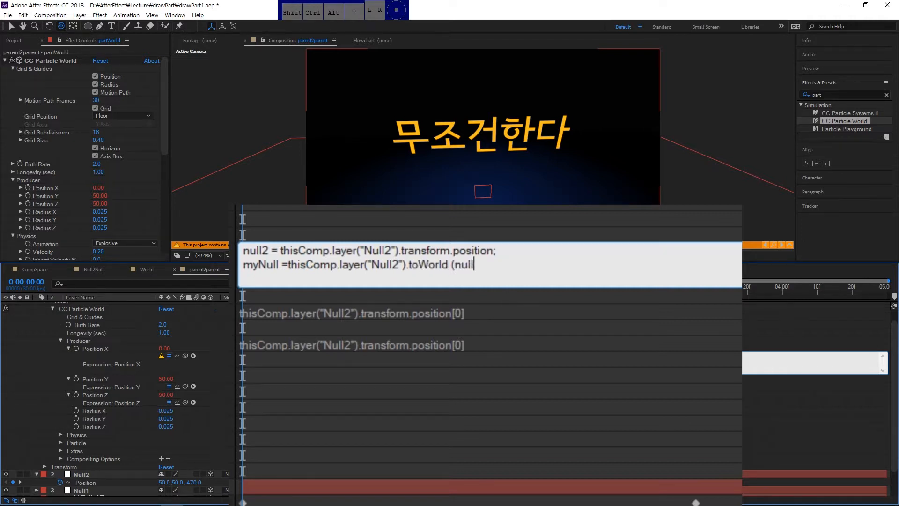
pyautogui.write('2 );')
# End the Position X expression with the line myNull[0]; and apply it.
pyautogui.press('Return')
pyautogui.write('muN')
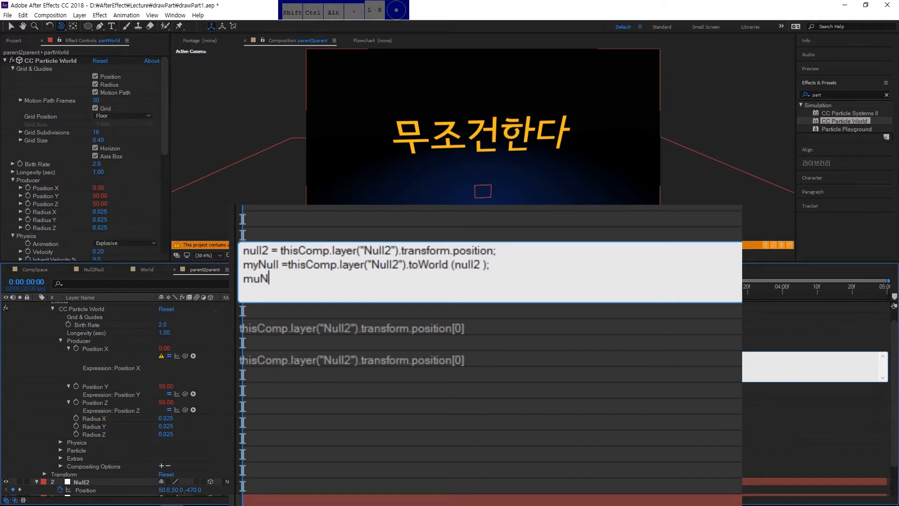
pyautogui.write('ull[0];')
pyautogui.press('BackSpace')
pyautogui.write('y')
pyautogui.press('KP_Enter')
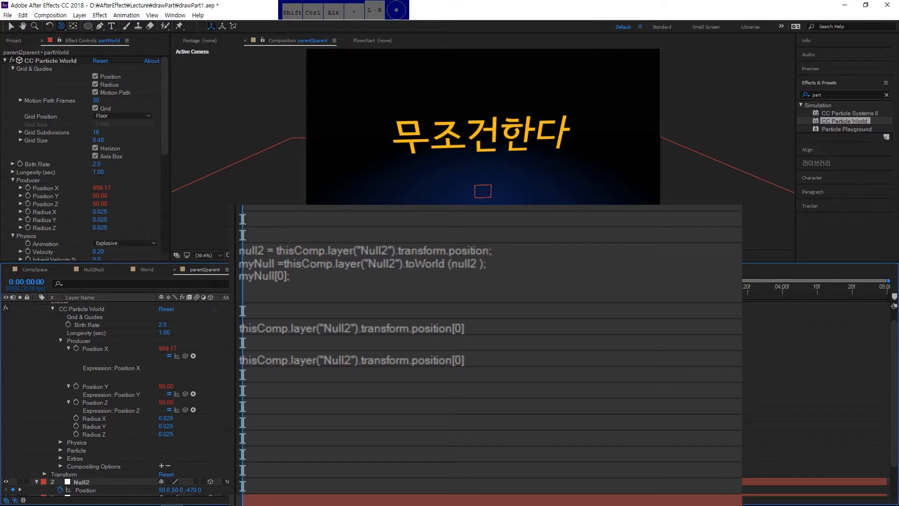
# Disable the expressions on Producer Position X, Y and Z and select the CC Particle World effect to show its grid.
pyautogui.moveTo(364, 296)
pyautogui.mouseDown()
pyautogui.moveTo(651, 299)
pyautogui.moveTo(367, 304)
pyautogui.moveTo(639, 301)
pyautogui.moveTo(350, 296)
pyautogui.mouseUp()
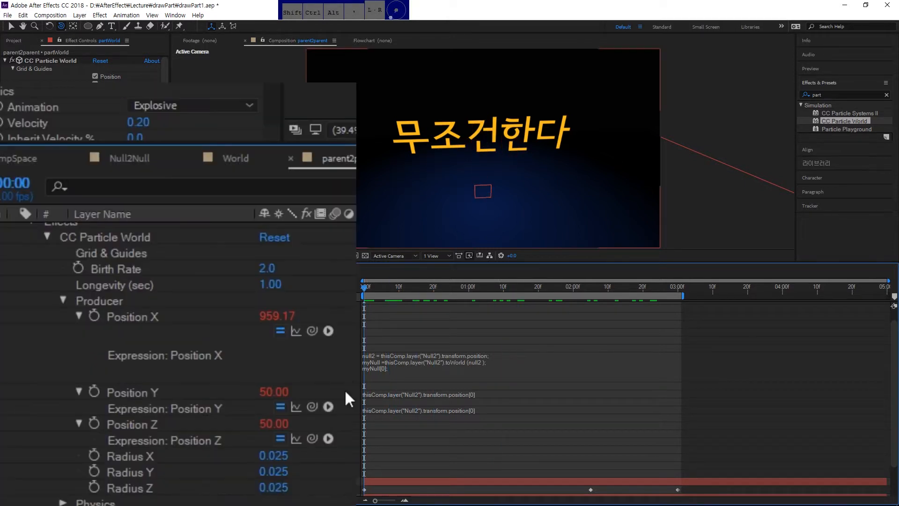
pyautogui.click(279, 440)
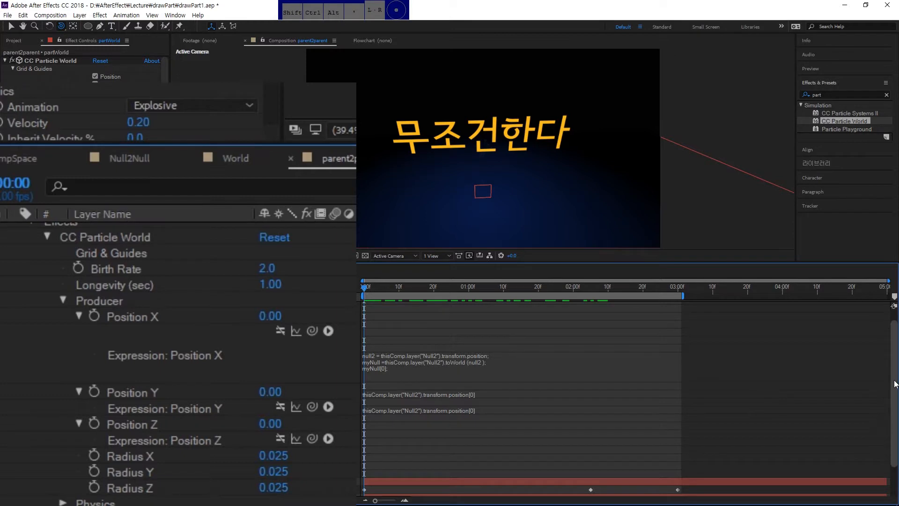
pyautogui.scroll(2, 895, 384)
pyautogui.click(165, 150)
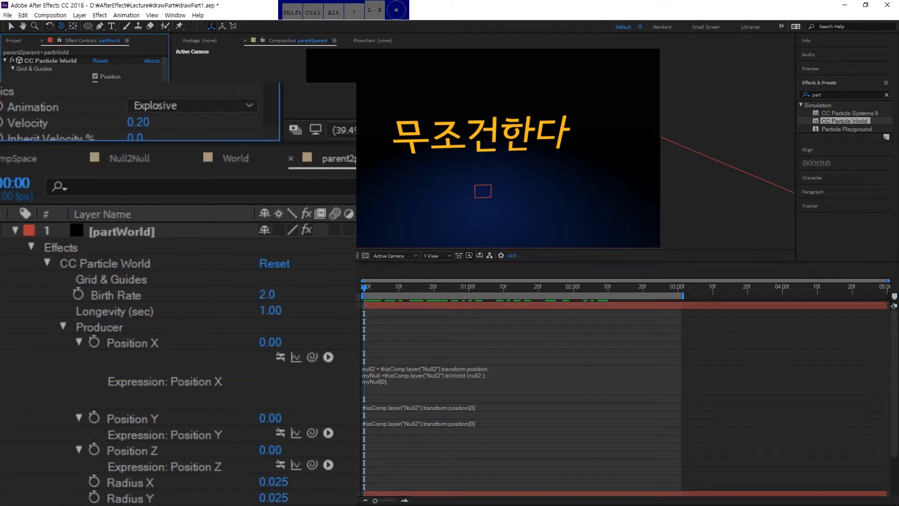
pyautogui.click(51, 61)
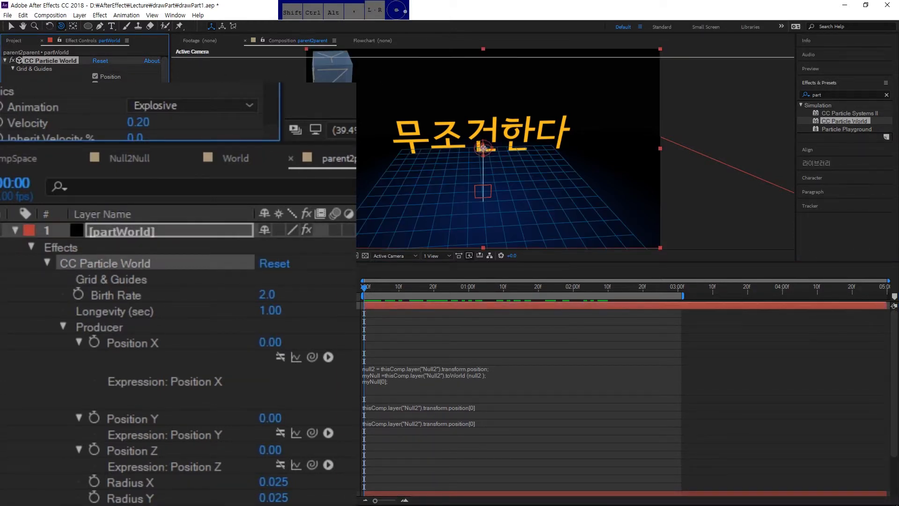
# Try Producer Position X values such as -0.50 and 0.12 to see the emitter's range, and reset it to 0.
pyautogui.moveTo(167, 124); pyautogui.dragTo(168, 140)
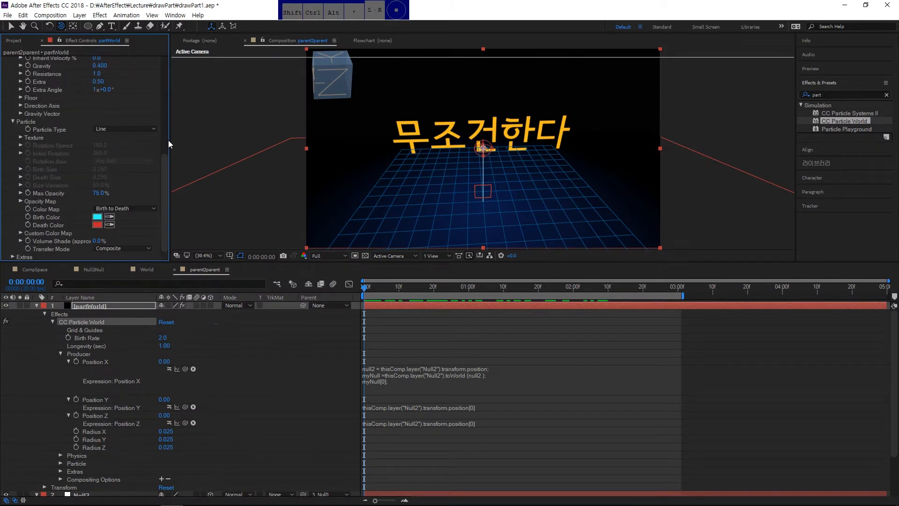
pyautogui.moveTo(164, 173); pyautogui.dragTo(153, 86)
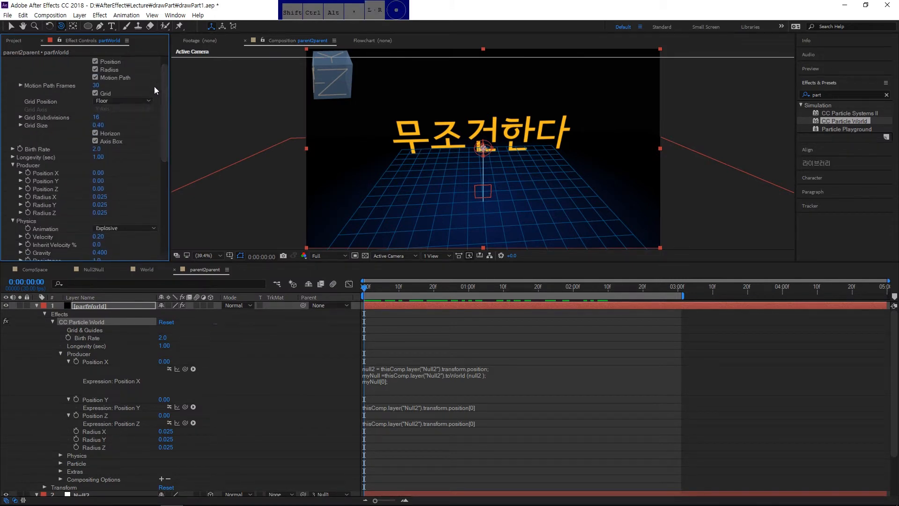
pyautogui.moveTo(142, 139); pyautogui.dragTo(51, 146)
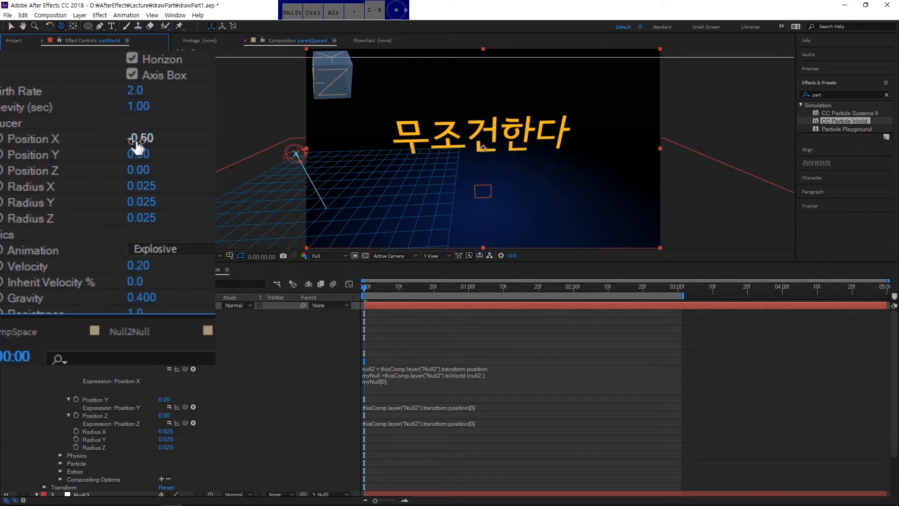
pyautogui.moveTo(137, 138); pyautogui.dragTo(220, 152)
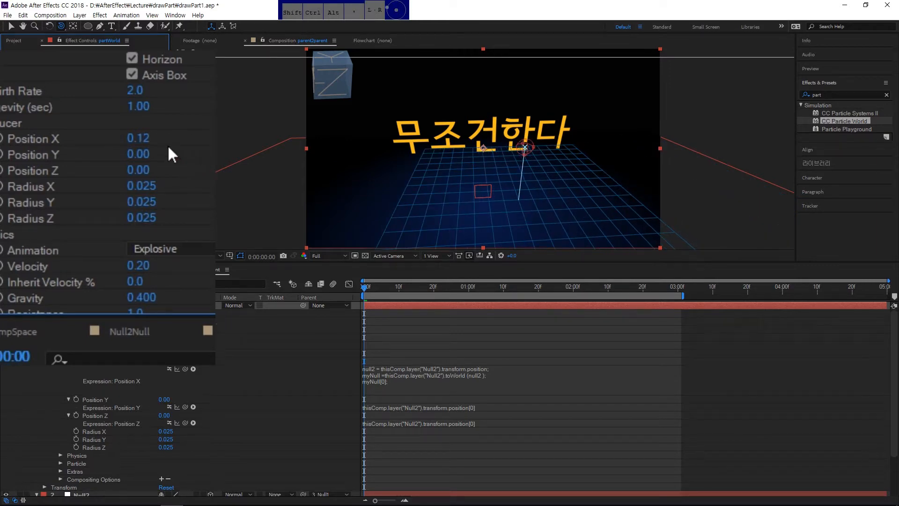
pyautogui.click(134, 137)
pyautogui.write('0')
pyautogui.press('Return')
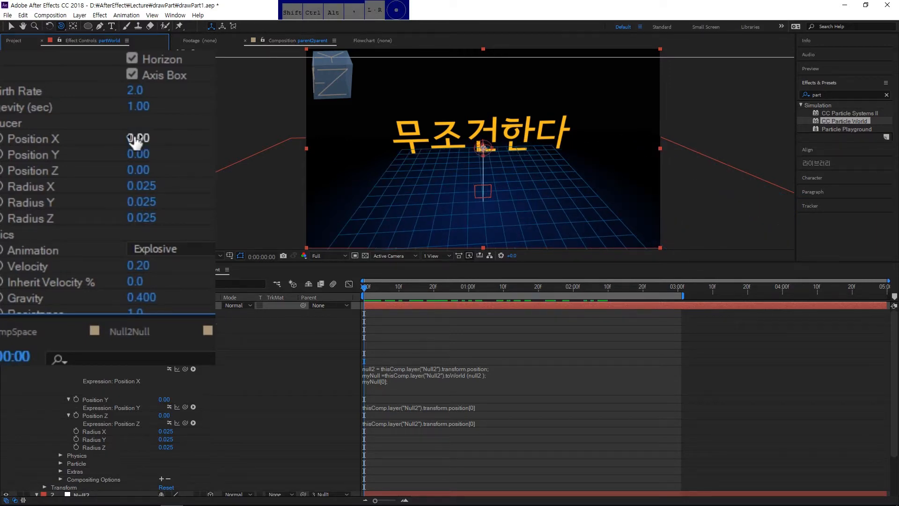
# Try Producer Position Y at 0.36 and Position Z at -0.60, and return both to 0.
pyautogui.moveTo(137, 154); pyautogui.dragTo(136, 154)
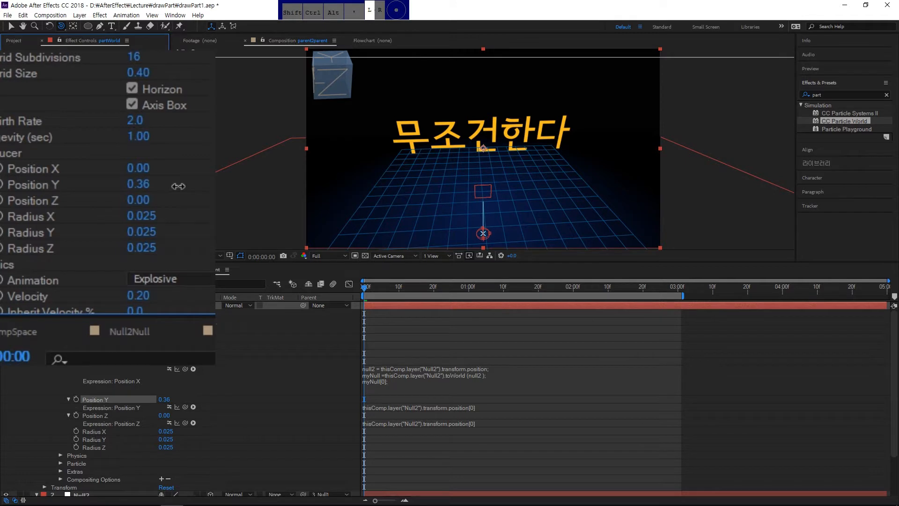
pyautogui.moveTo(178, 185); pyautogui.dragTo(84, 186)
pyautogui.moveTo(148, 185); pyautogui.dragTo(54, 218)
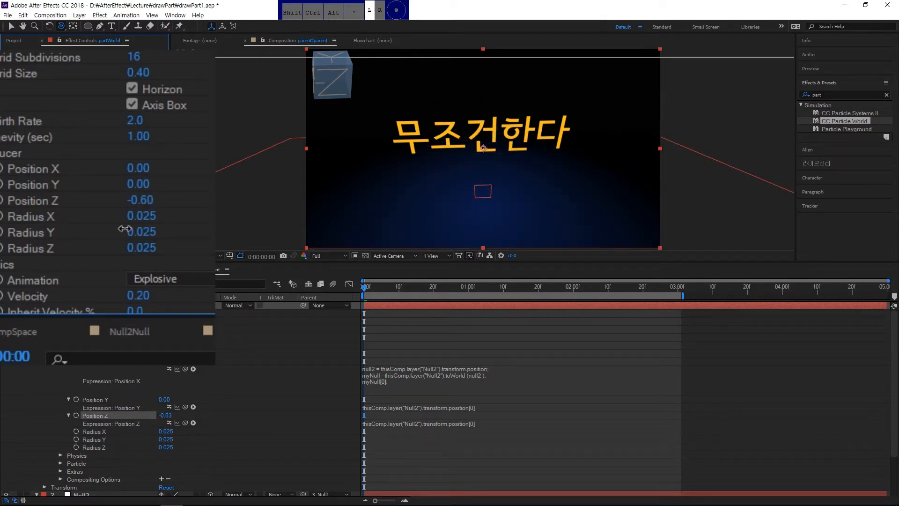
pyautogui.moveTo(124, 228); pyautogui.dragTo(167, 248)
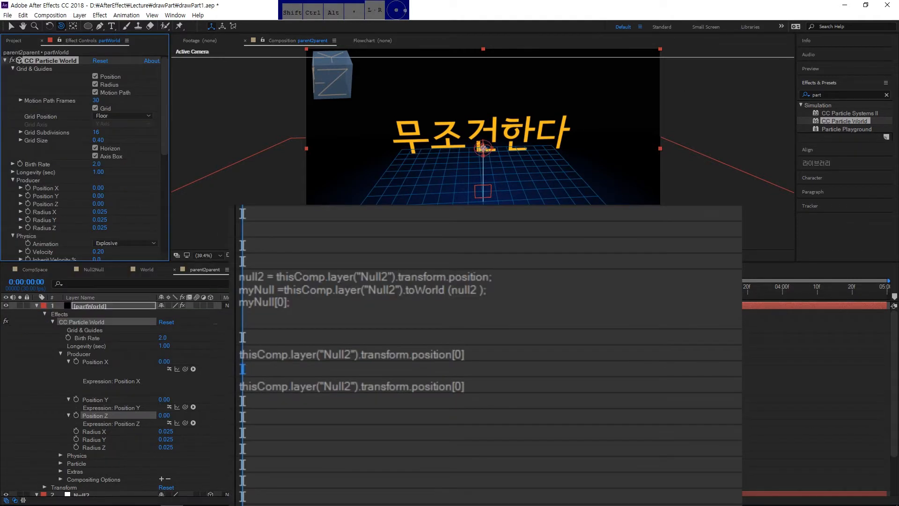
# Re-enable the Position X expression and replace its last line with w = myNull[0] - width/2; w/=width; w.
pyautogui.click(477, 379)
pyautogui.click(582, 338)
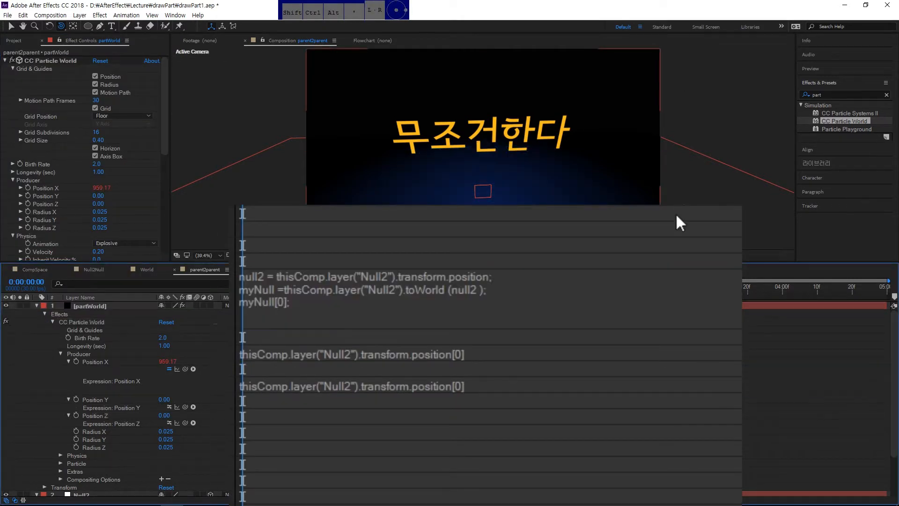
pyautogui.click(606, 285)
pyautogui.click(593, 302)
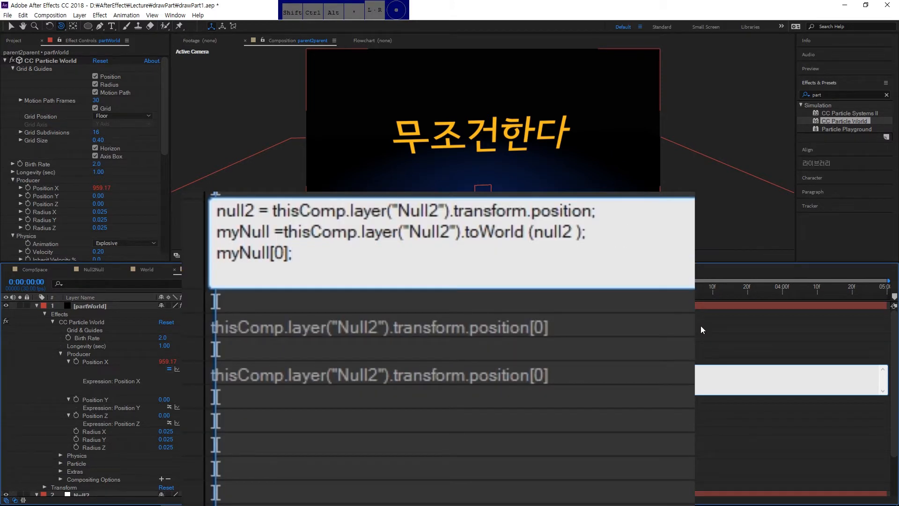
pyautogui.write('w = myNull[0]')
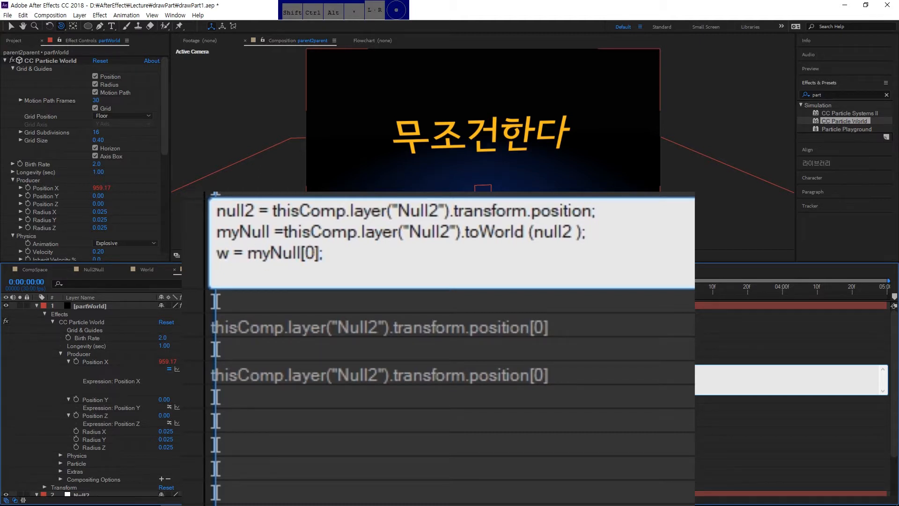
pyautogui.write(' - width/2')
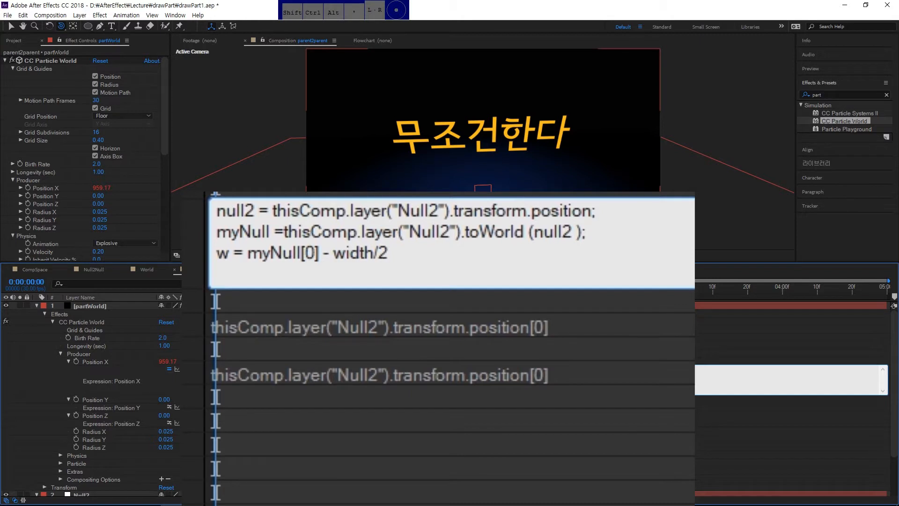
pyautogui.write(';')
pyautogui.press('Return')
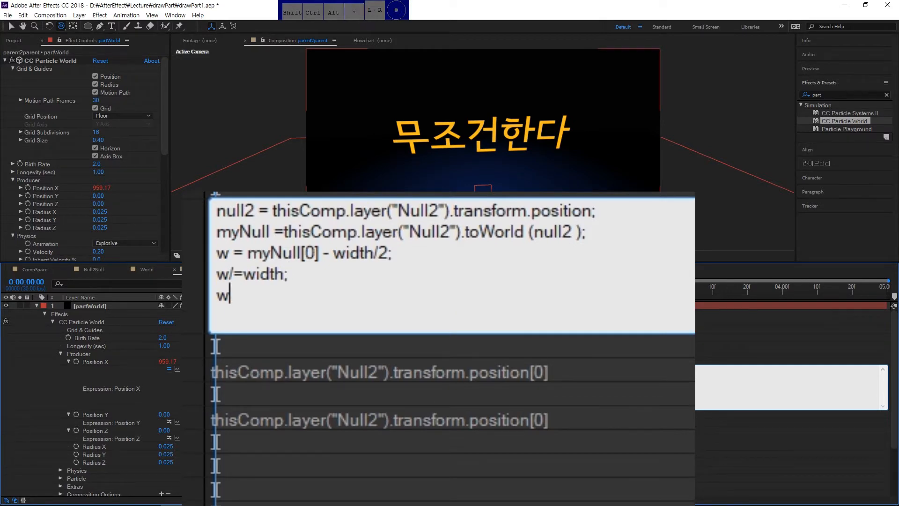
pyautogui.click(701, 325)
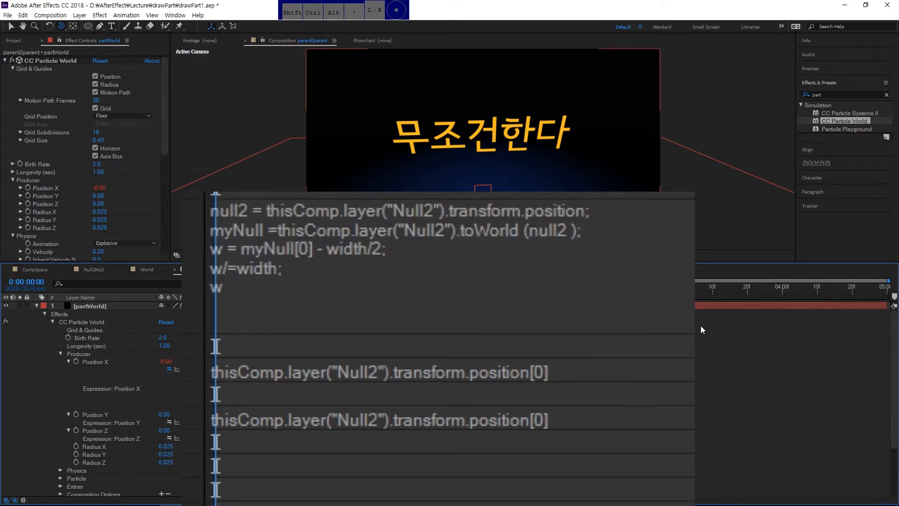
# Play and scrub the animation to check the emitter's horizontal movement, stopping at frame 6.
pyautogui.press('space')
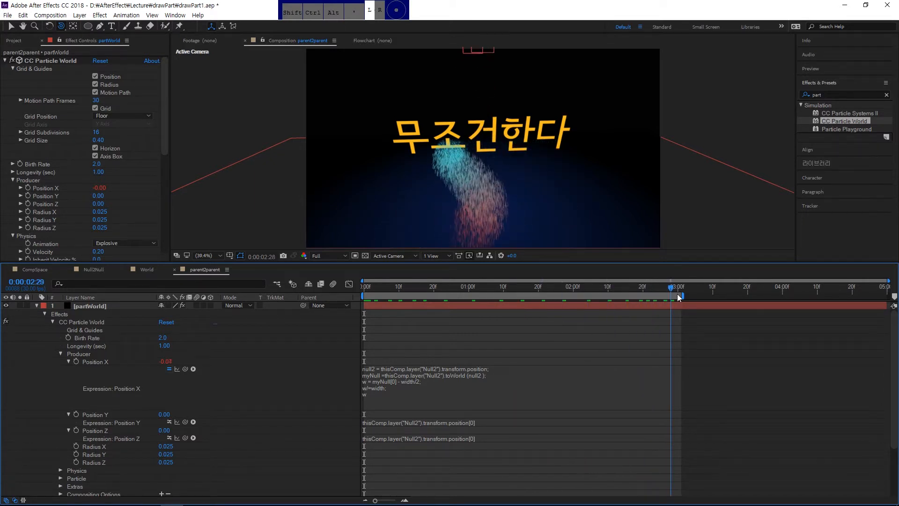
pyautogui.moveTo(627, 291); pyautogui.dragTo(384, 317)
pyautogui.press('space')
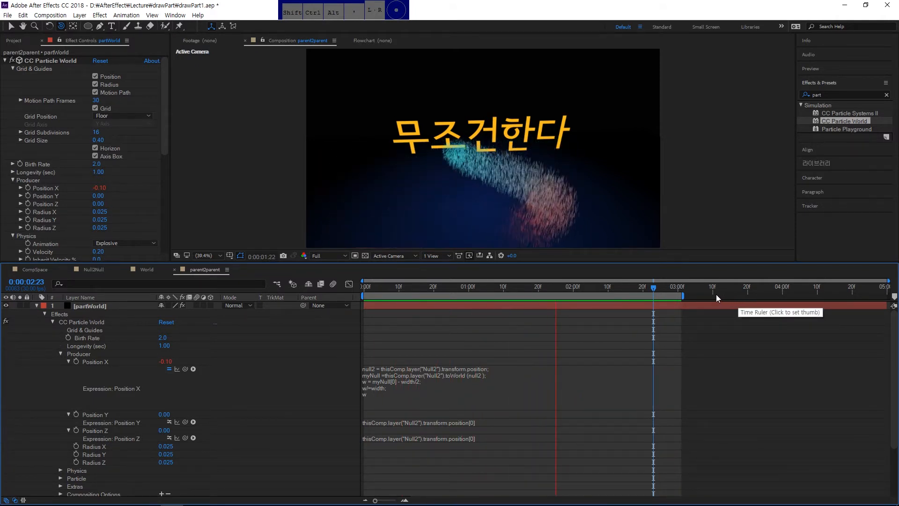
pyautogui.click(633, 294)
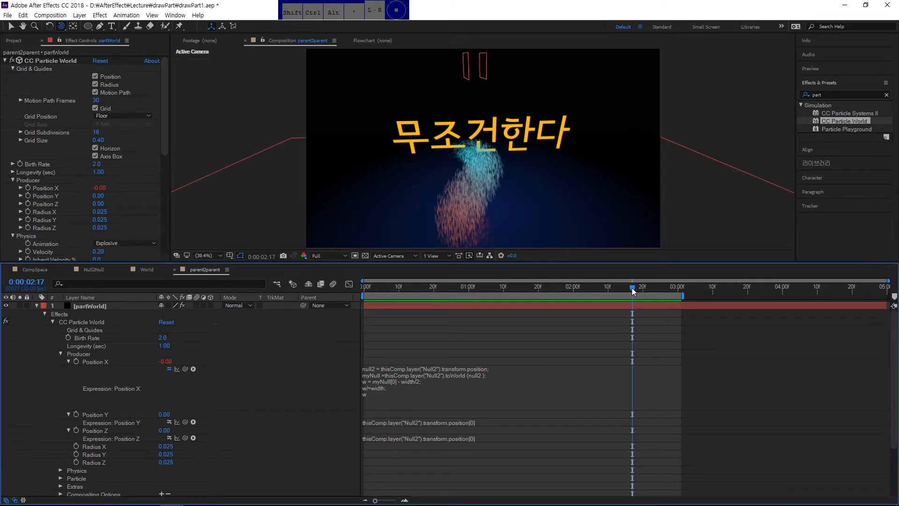
pyautogui.moveTo(633, 290); pyautogui.dragTo(368, 301)
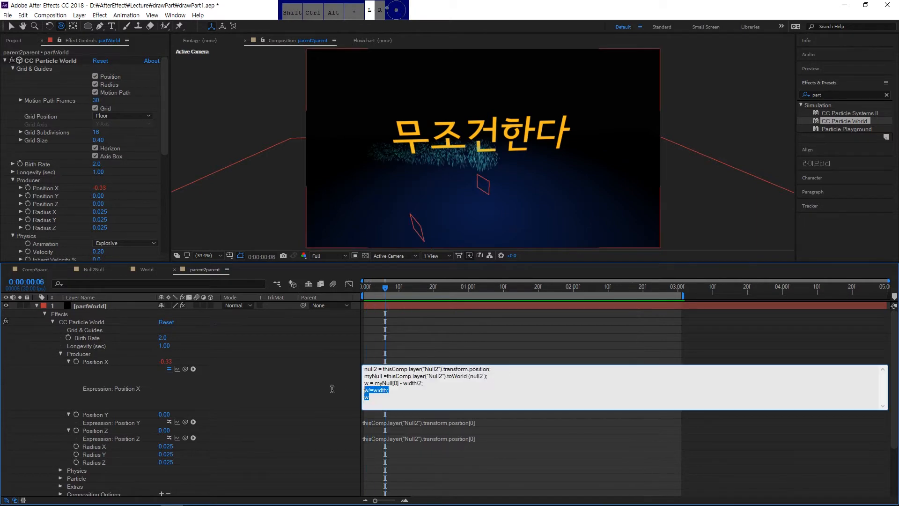
# Copy the whole Position X expression and paste it over the Producer Position Y expression.
pyautogui.moveTo(331, 389); pyautogui.dragTo(325, 354)
pyautogui.hotkey('ctrl', 'c')
pyautogui.click(537, 449)
pyautogui.click(519, 422)
pyautogui.hotkey('ctrl', 'v')
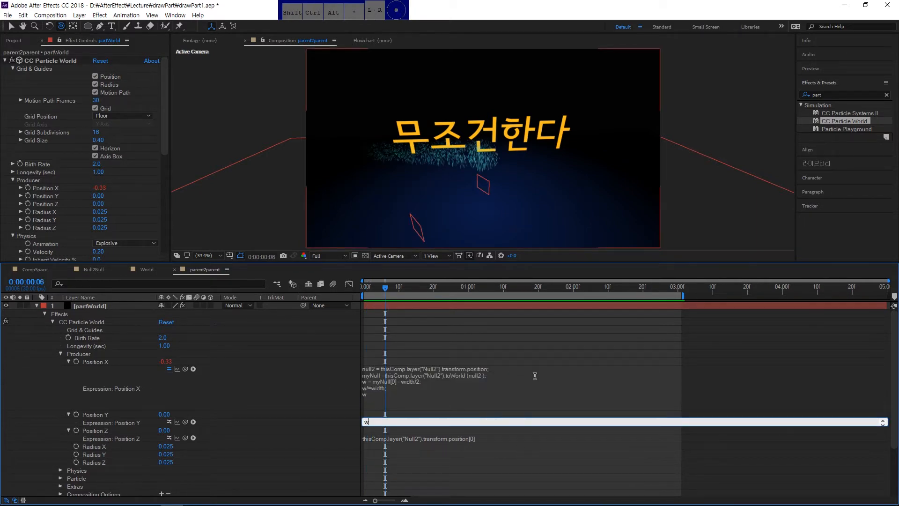
pyautogui.click(535, 376)
pyautogui.click(535, 382)
pyautogui.click(535, 423)
pyautogui.click(535, 389)
pyautogui.click(535, 426)
pyautogui.click(535, 389)
pyautogui.click(535, 426)
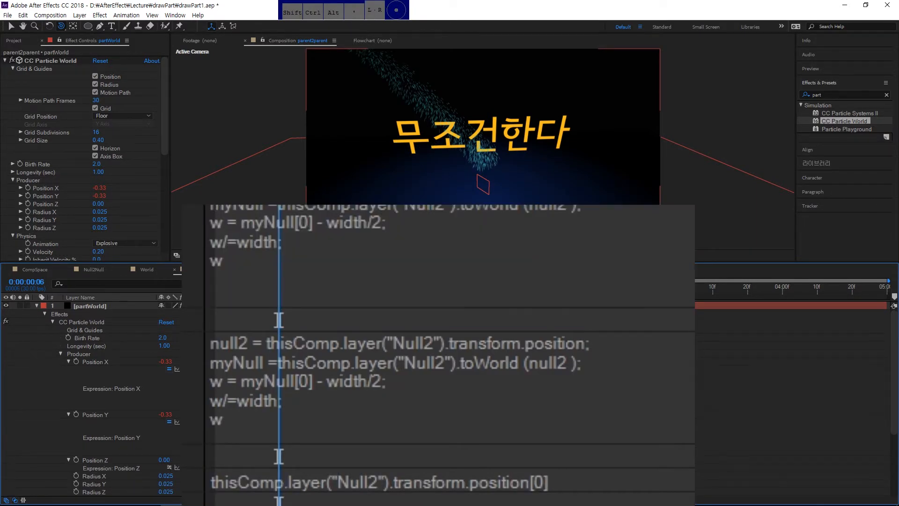
# Adapt the Position Y expression to the vertical axis with w = myNull[1] - height/2; and w/=height;.
pyautogui.click(535, 436)
pyautogui.click(534, 435)
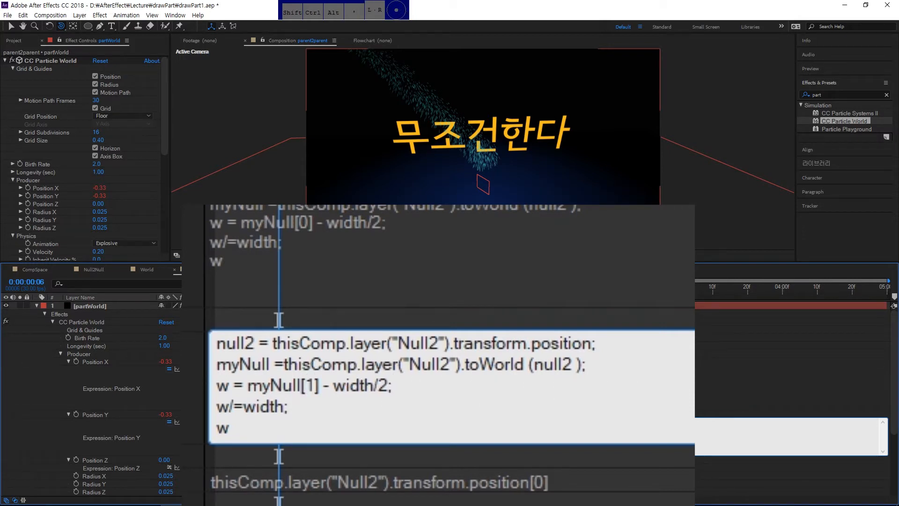
pyautogui.press('Delete')
pyautogui.press('Delete')
pyautogui.press('Delete')
pyautogui.press('Delete')
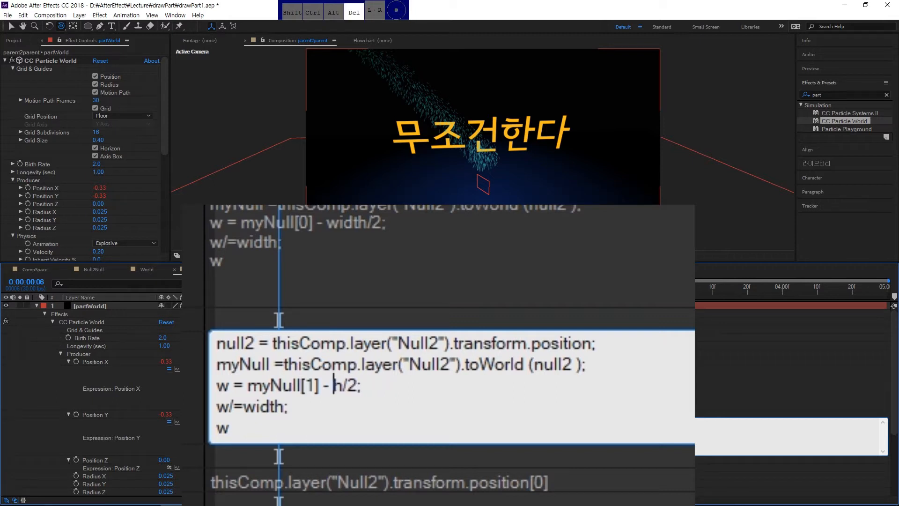
pyautogui.write('ight')
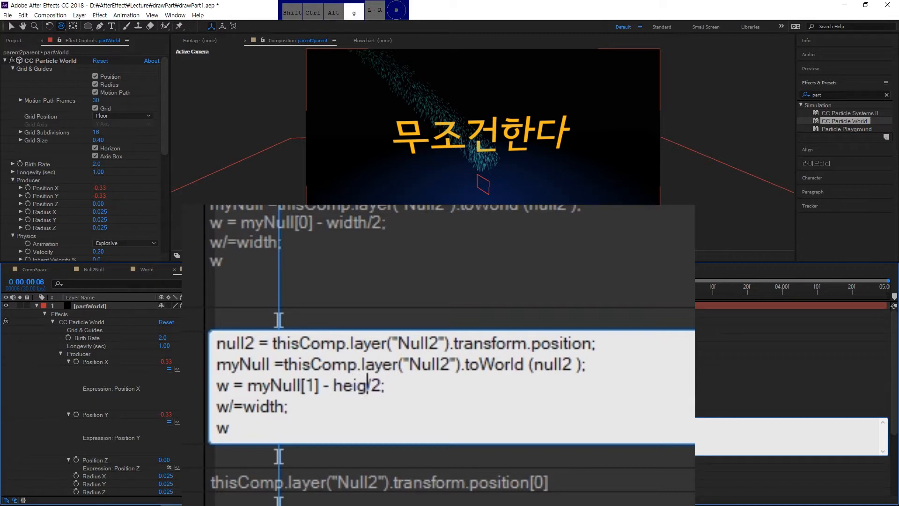
pyautogui.press('Left')
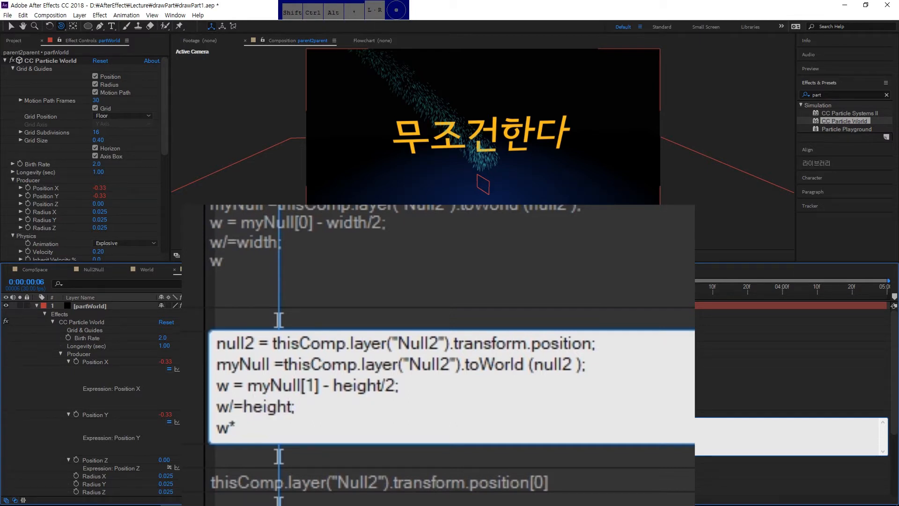
# Add the scaling line w*=.7; to the Position Y expression, ending with w, and apply it.
pyautogui.write('=\\7;')
pyautogui.press('Return')
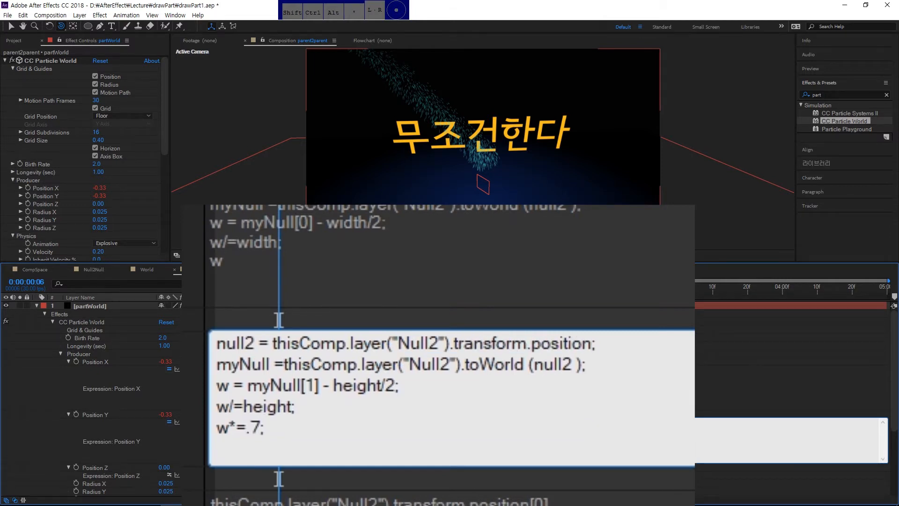
pyautogui.write('w')
pyautogui.click(557, 303)
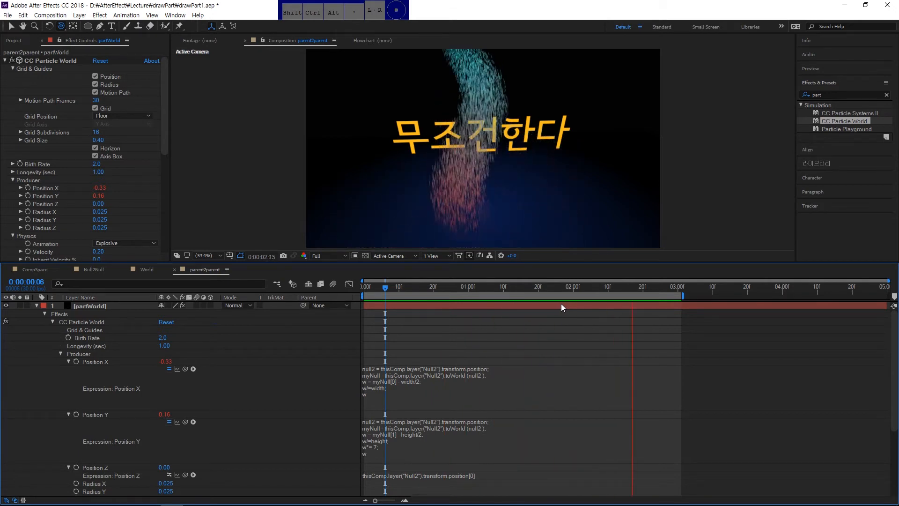
# Stop the preview and scrub through the animation to 0:00:02:17 to check the emitter's vertical movement.
pyautogui.press('space')
pyautogui.click(380, 288)
pyautogui.moveTo(387, 289); pyautogui.dragTo(632, 293)
# Change the Position Y expression's multiplier to w*=.5; and scrub back to the first frame.
pyautogui.click(245, 418)
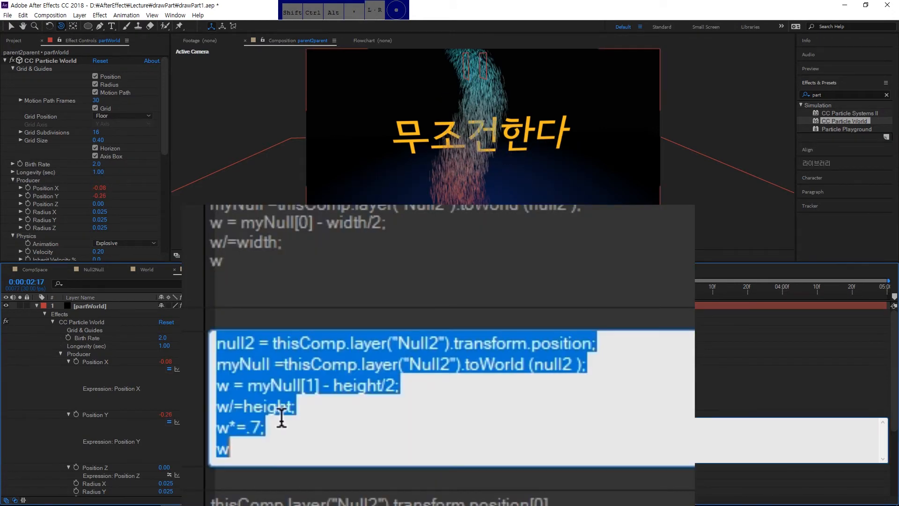
pyautogui.click(290, 416)
pyautogui.press('BackSpace')
pyautogui.write('5')
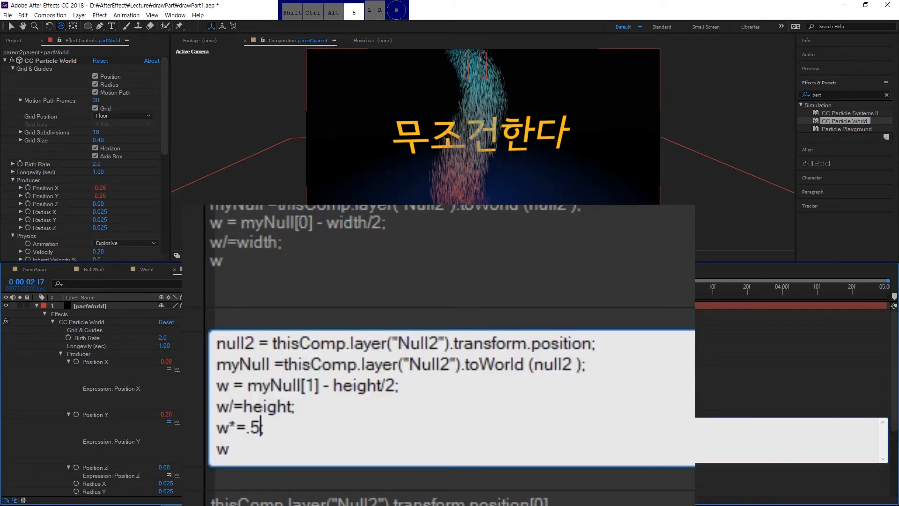
pyautogui.press('KP_Enter')
pyautogui.moveTo(407, 291); pyautogui.dragTo(383, 322)
# Insert w*=1.5 before the final w in the Position X expression and scrub to check the emitter's path.
pyautogui.press('Return')
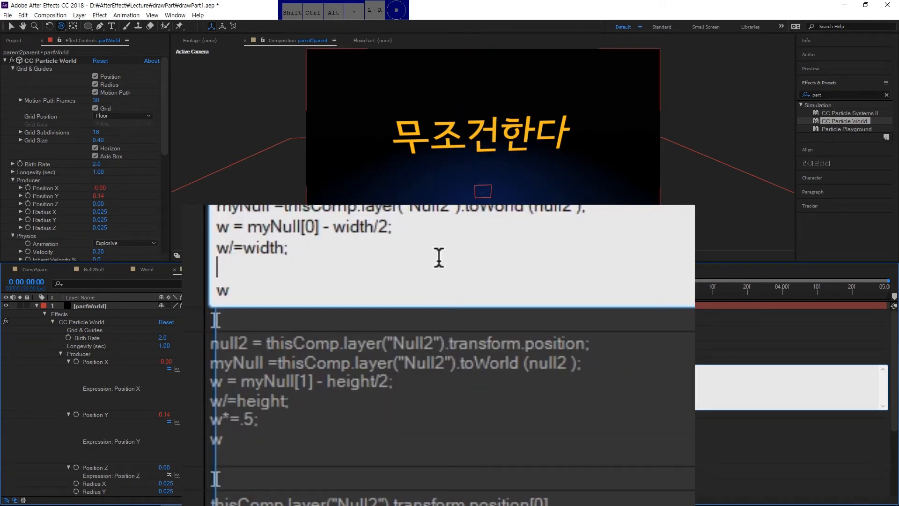
pyautogui.write('w*=')
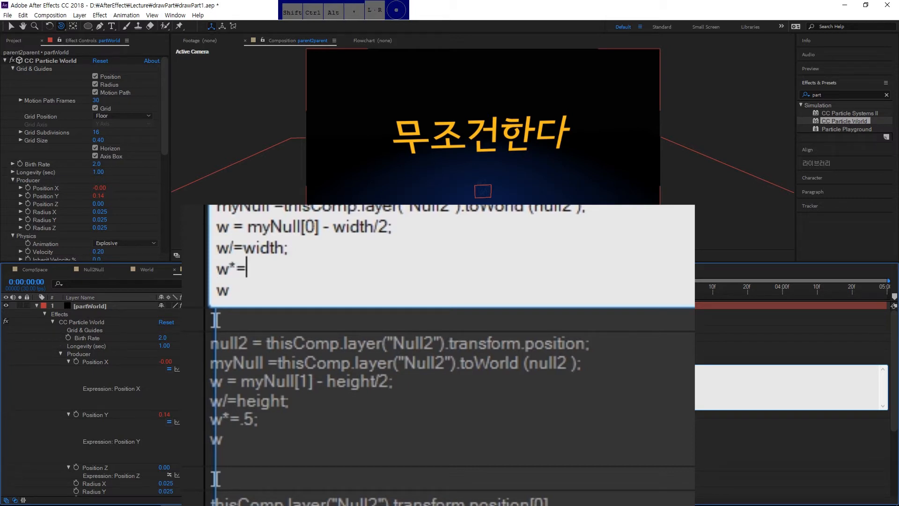
pyautogui.press('KP_Enter')
pyautogui.moveTo(364, 288); pyautogui.dragTo(662, 285)
# Copy the whole Position Y expression and paste it over the Producer Position Z expression.
pyautogui.click(494, 434)
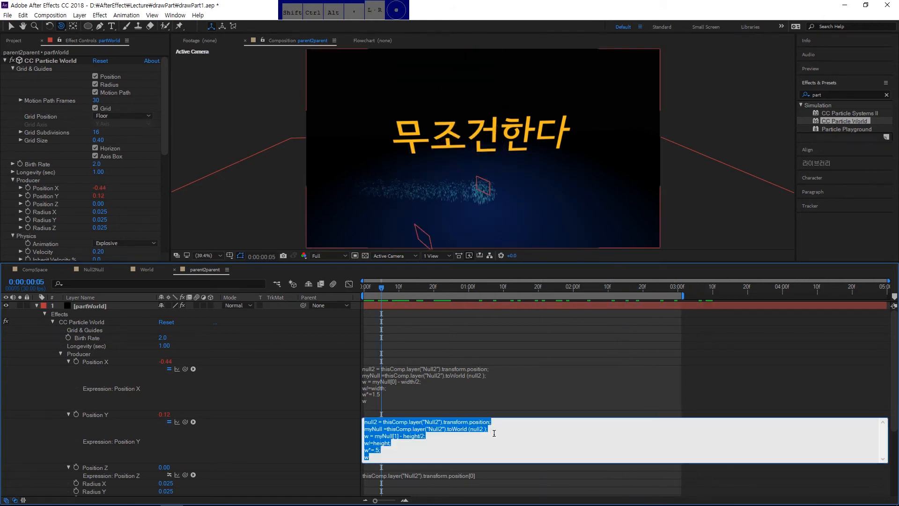
pyautogui.hotkey('ctrl', 'c')
pyautogui.click(487, 474)
pyautogui.hotkey('ctrl', 'v')
pyautogui.click(568, 419)
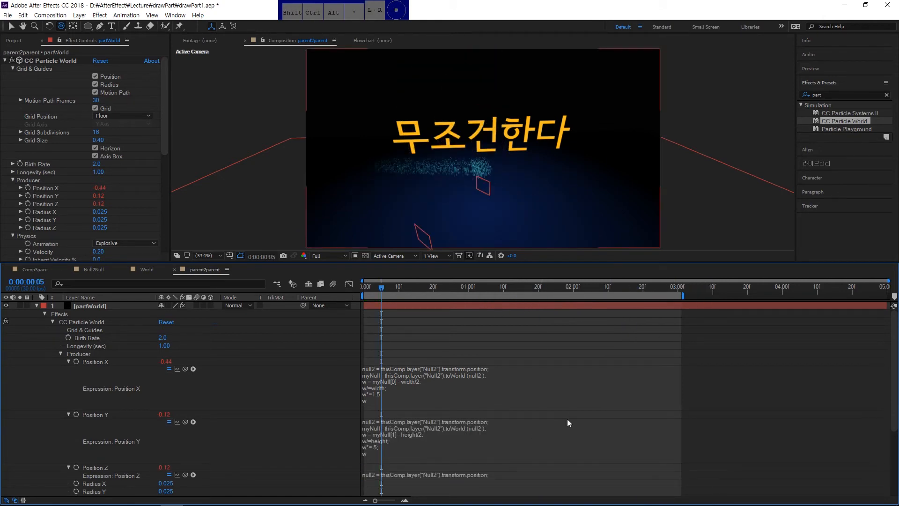
# Enlarge the Position Z expression field and change its array index to myNull[2].
pyautogui.click(538, 483)
pyautogui.scroll(-3, 796, 402)
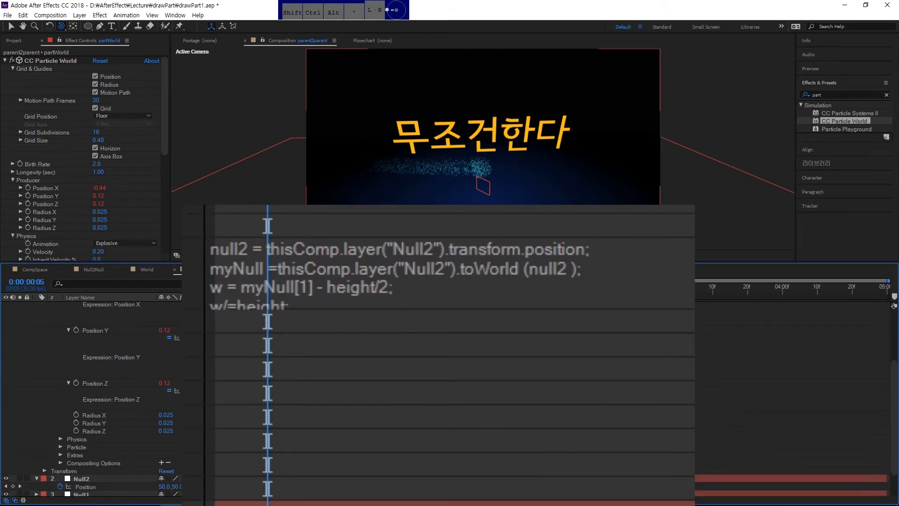
pyautogui.moveTo(579, 307); pyautogui.dragTo(594, 427)
pyautogui.click(492, 359)
pyautogui.click(356, 313)
pyautogui.click(356, 312)
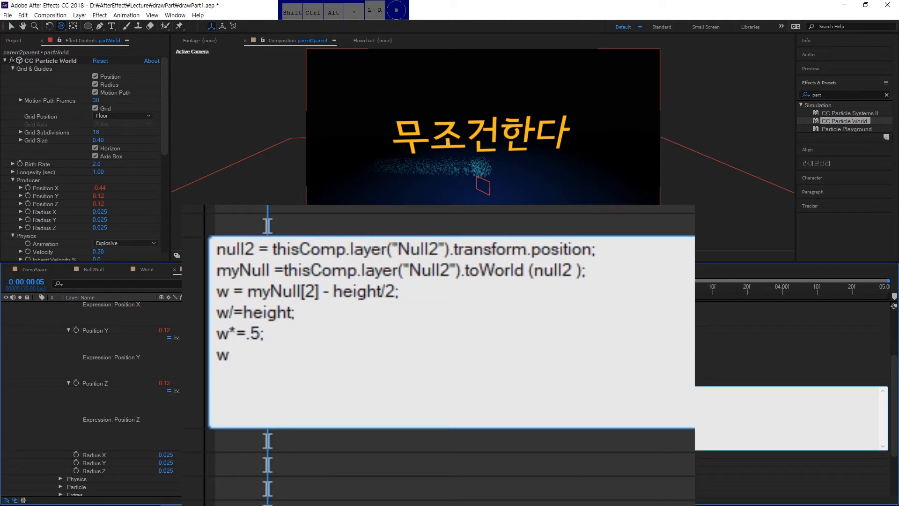
# Select the CC Particle World effect to show its guides, and examine the motion path from orbited views while scrubbing.
pyautogui.click(69, 62)
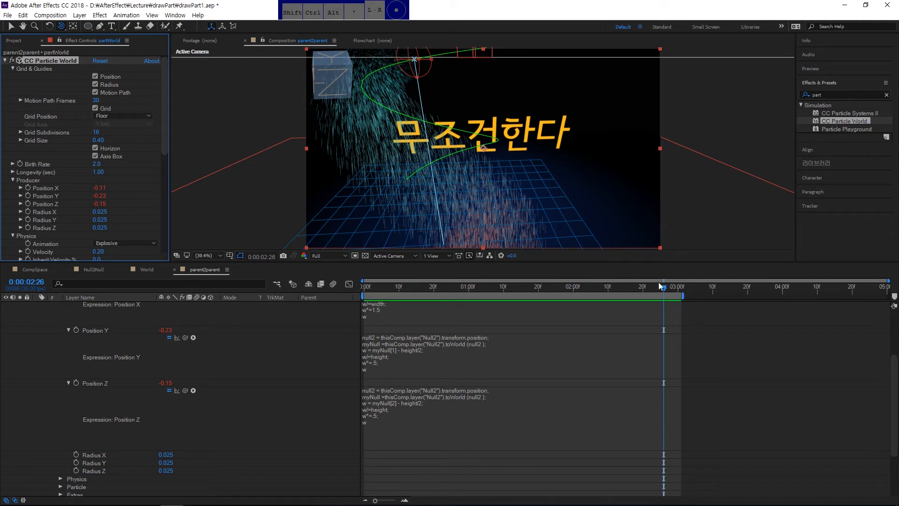
pyautogui.moveTo(551, 162); pyautogui.dragTo(537, 296)
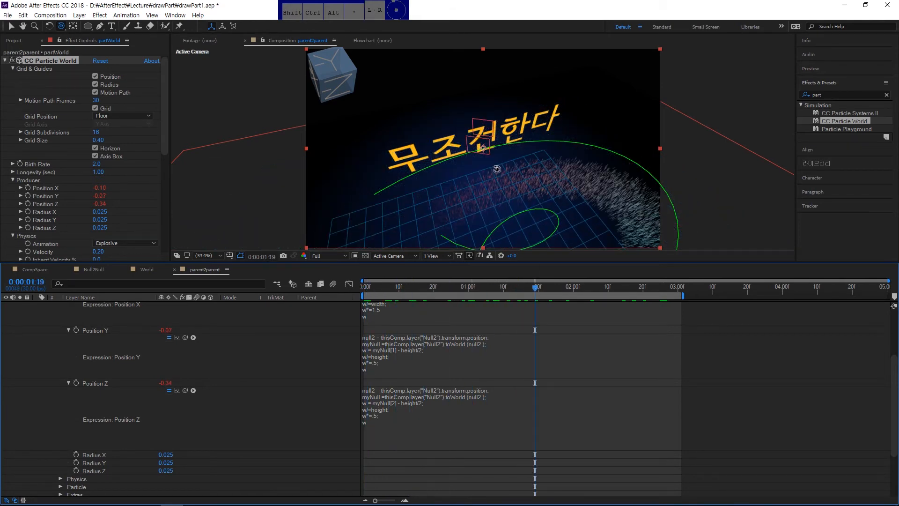
pyautogui.moveTo(504, 182); pyautogui.dragTo(524, 246)
pyautogui.moveTo(532, 286); pyautogui.dragTo(455, 290)
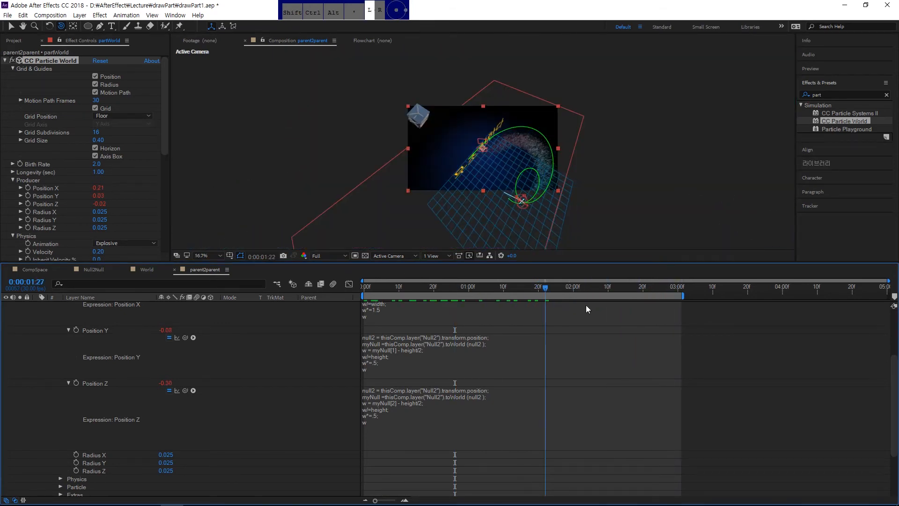
# Try a Position Z multiplier of w*=.3; and scrub the animation from an overhead view.
pyautogui.moveTo(585, 304); pyautogui.dragTo(395, 321)
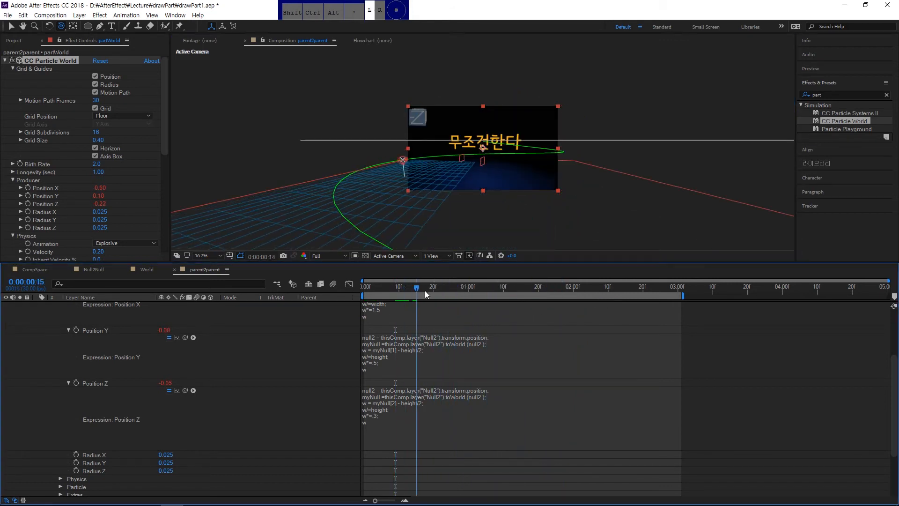
pyautogui.moveTo(425, 290); pyautogui.dragTo(384, 306)
pyautogui.moveTo(498, 193); pyautogui.dragTo(491, 241)
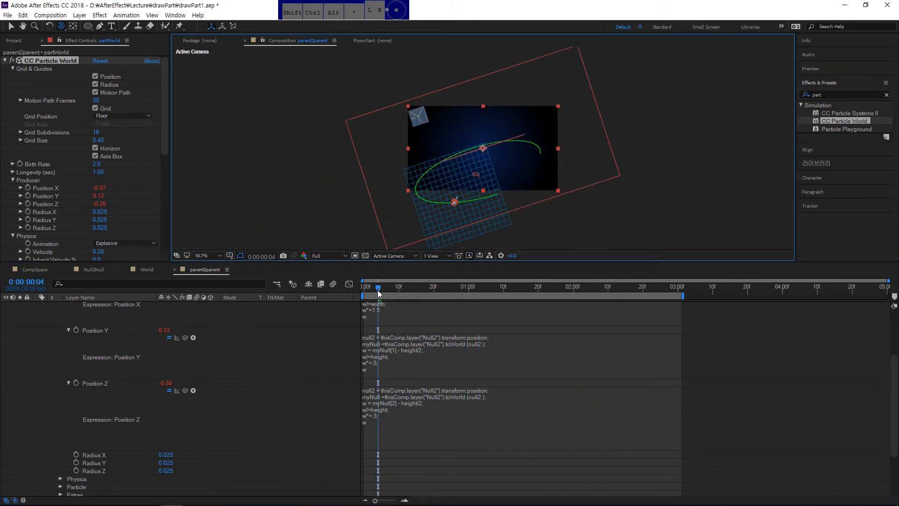
pyautogui.moveTo(379, 292); pyautogui.dragTo(563, 290)
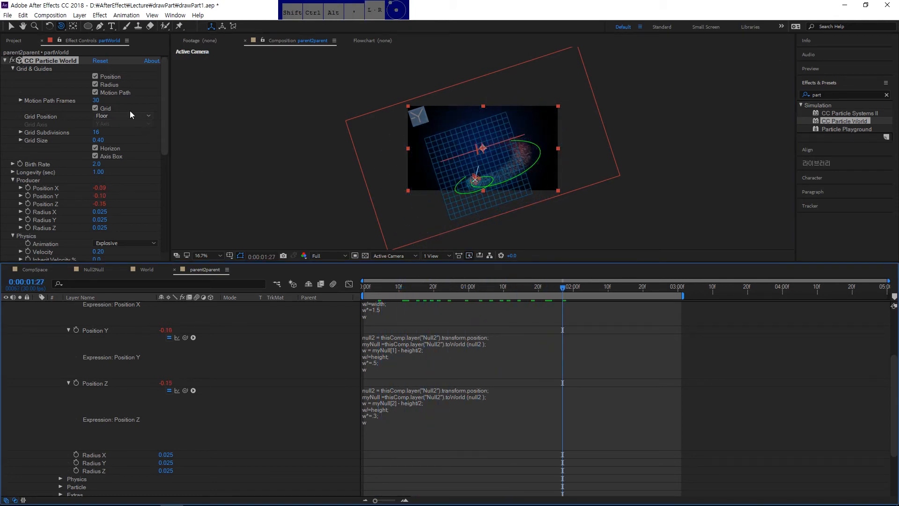
# Hide the CC Particle World grid, scrub to frame 14 and enlarge the composition view.
pyautogui.click(96, 108)
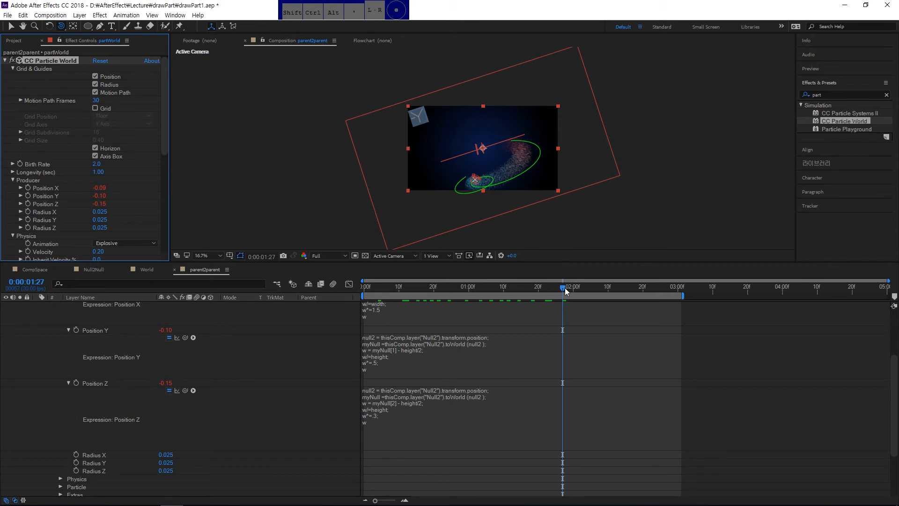
pyautogui.moveTo(566, 291); pyautogui.dragTo(413, 315)
pyautogui.press('.')
pyautogui.press('.')
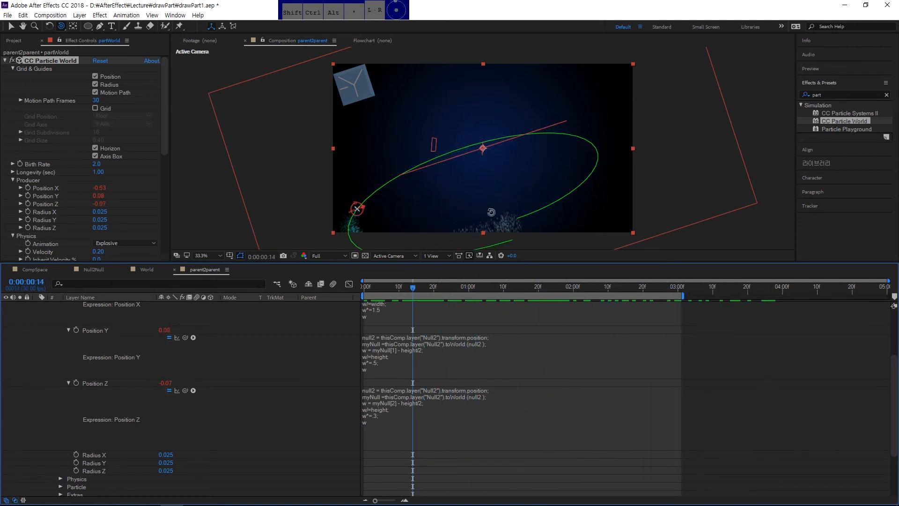
# Orbit around the text and scrub to frame 24 to examine how the particles follow the motion path.
pyautogui.moveTo(491, 212)
pyautogui.mouseDown()
pyautogui.moveTo(484, 173)
pyautogui.moveTo(483, 213)
pyautogui.mouseUp()
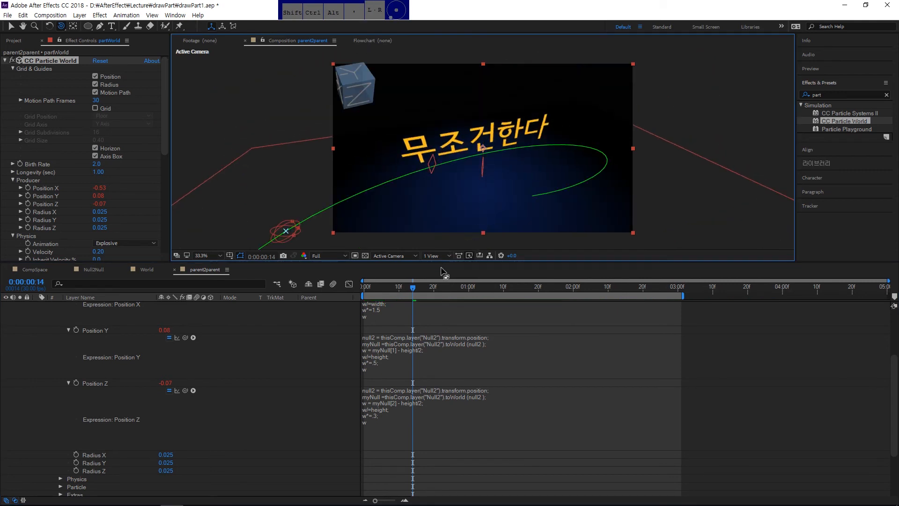
pyautogui.moveTo(407, 288); pyautogui.dragTo(448, 317)
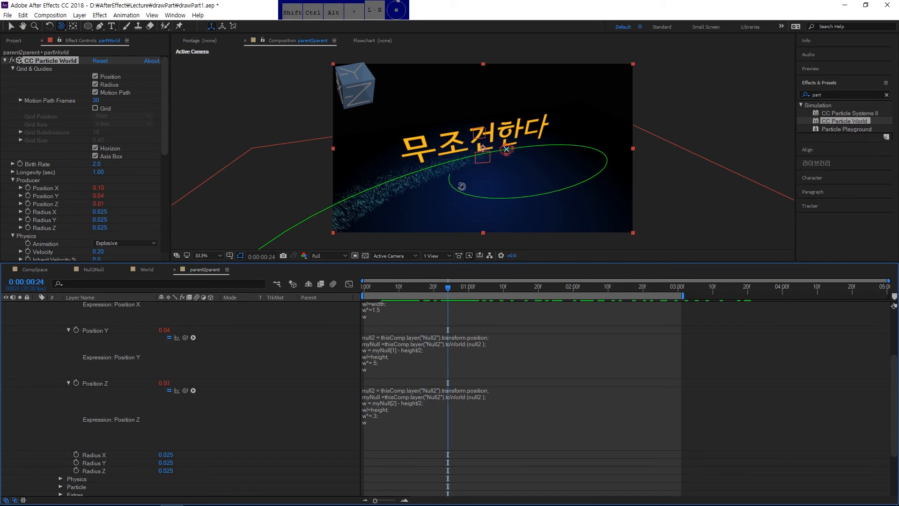
pyautogui.click(475, 179)
pyautogui.moveTo(474, 179); pyautogui.dragTo(444, 200)
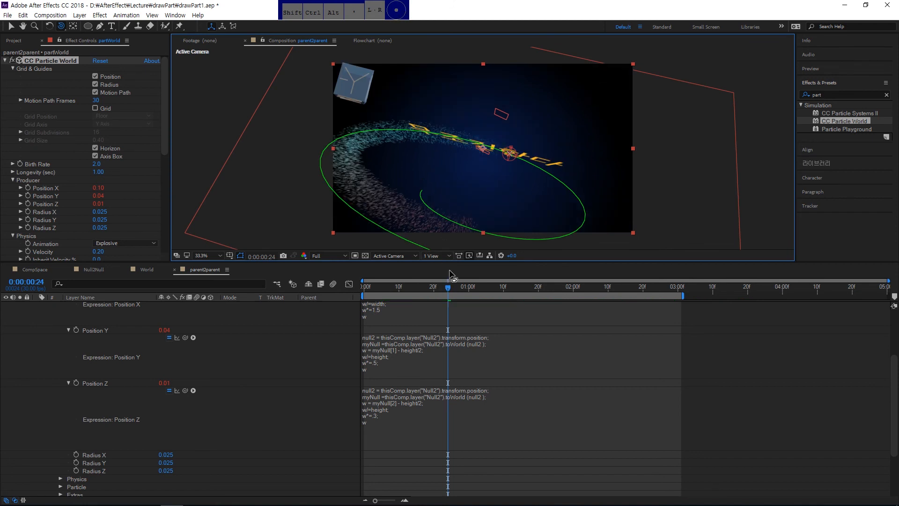
pyautogui.press(',')
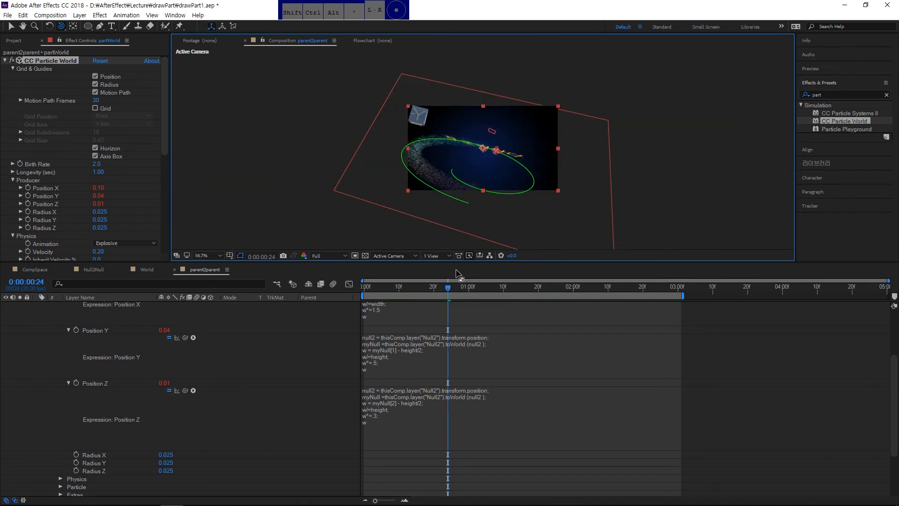
pyautogui.moveTo(449, 289); pyautogui.dragTo(451, 313)
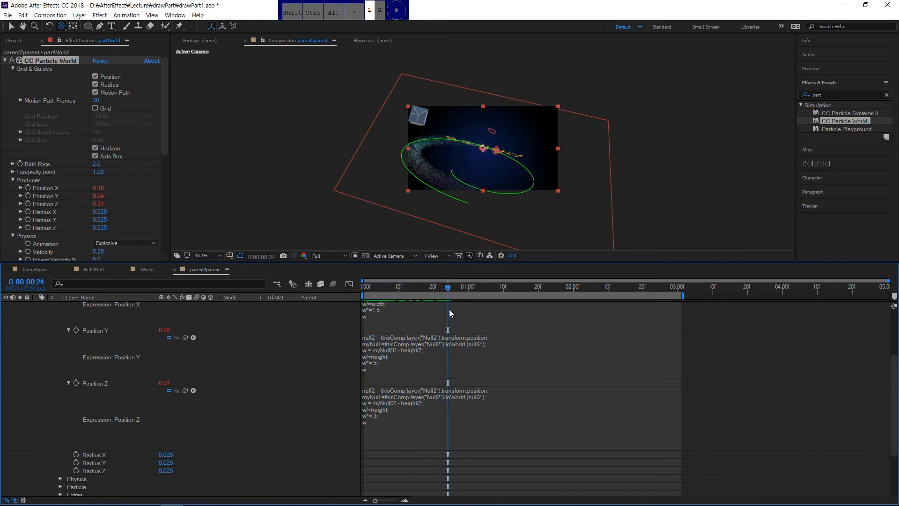
# Set the Position Z expression's multiplier to w*=.8; and move the current time earlier to check the path.
pyautogui.click(374, 416)
pyautogui.click(375, 417)
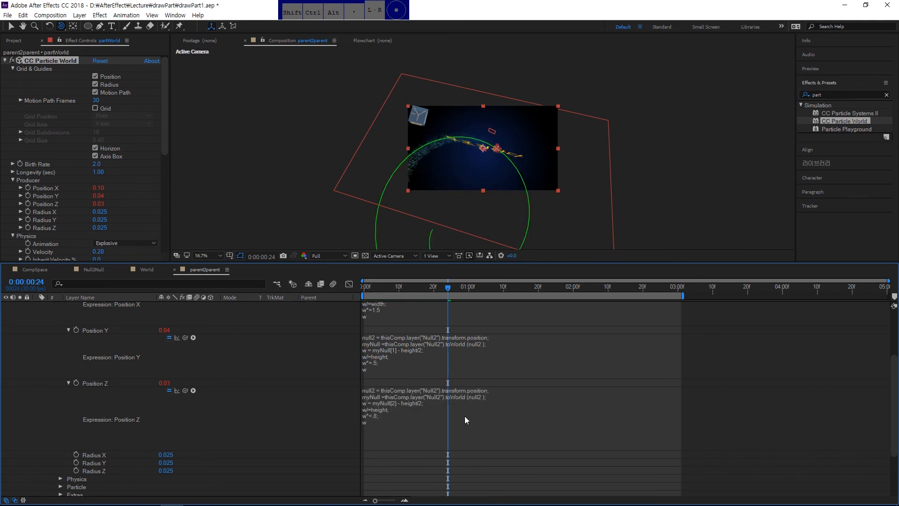
pyautogui.click(423, 288)
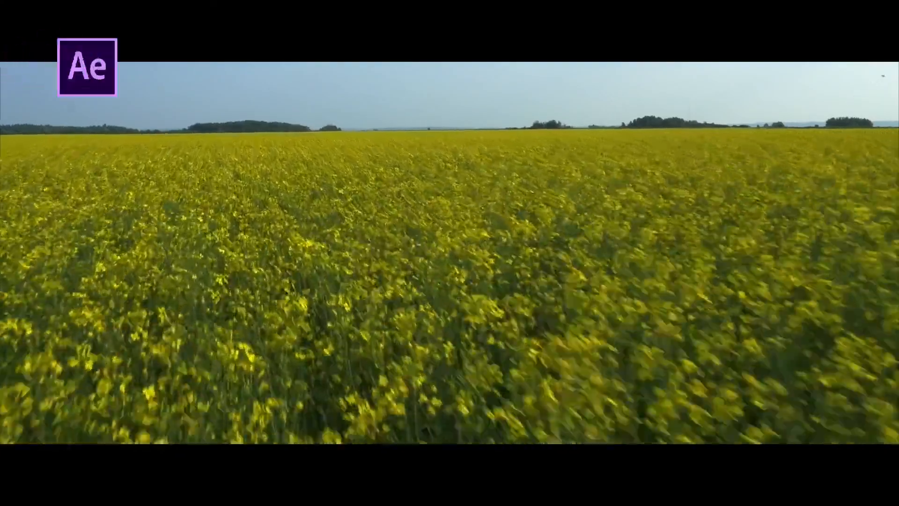